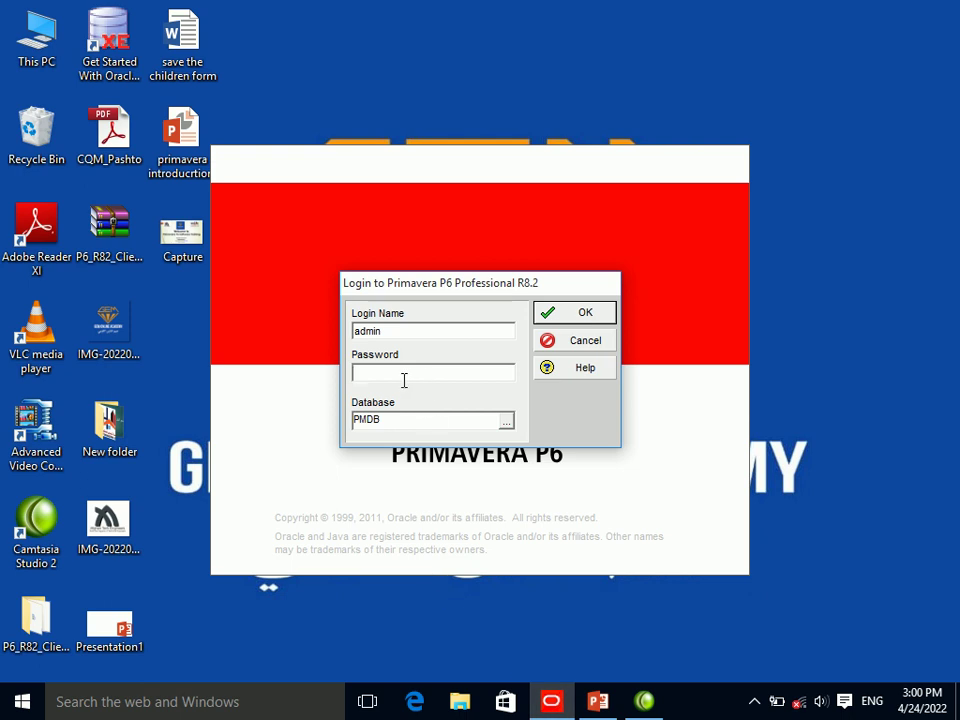
Sign in to the PMDB database with the password and dismiss the missing-industry warning.
text(*******)
click(580, 313)
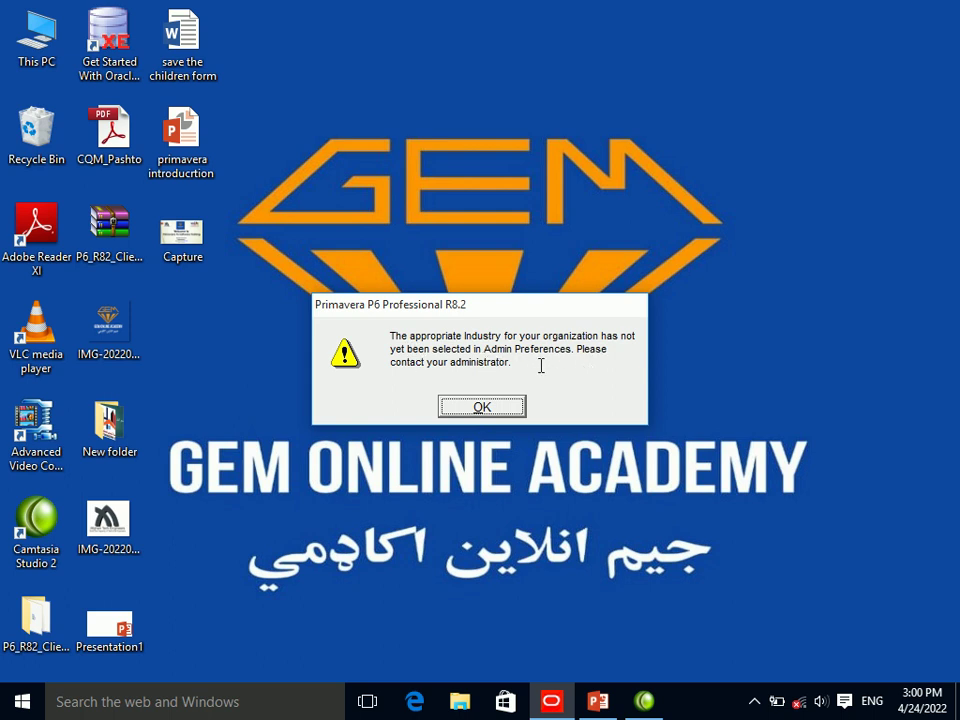
click(466, 407)
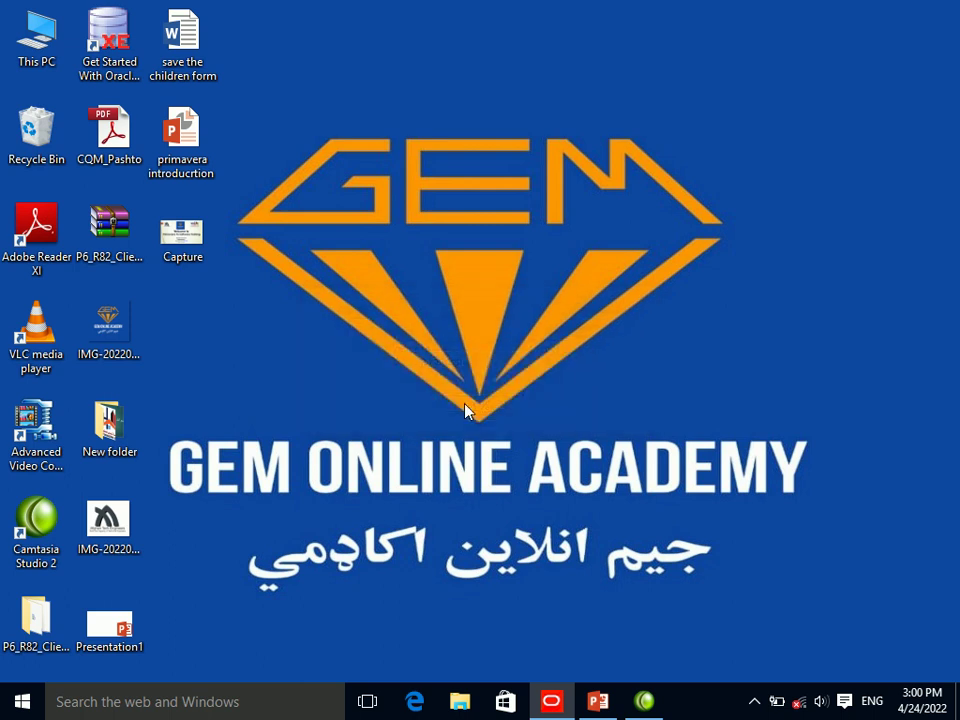
Refresh the desktop, then ask to exit Primavera P6 with Alt+F4.
right_click(468, 292)
click(486, 342)
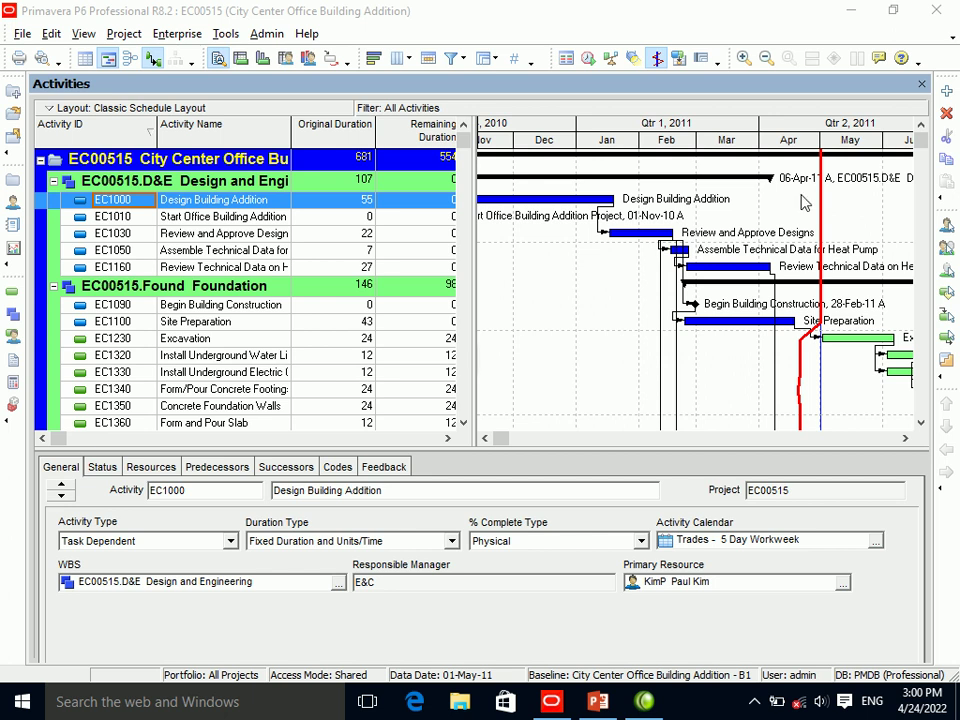
key(alt+F4)
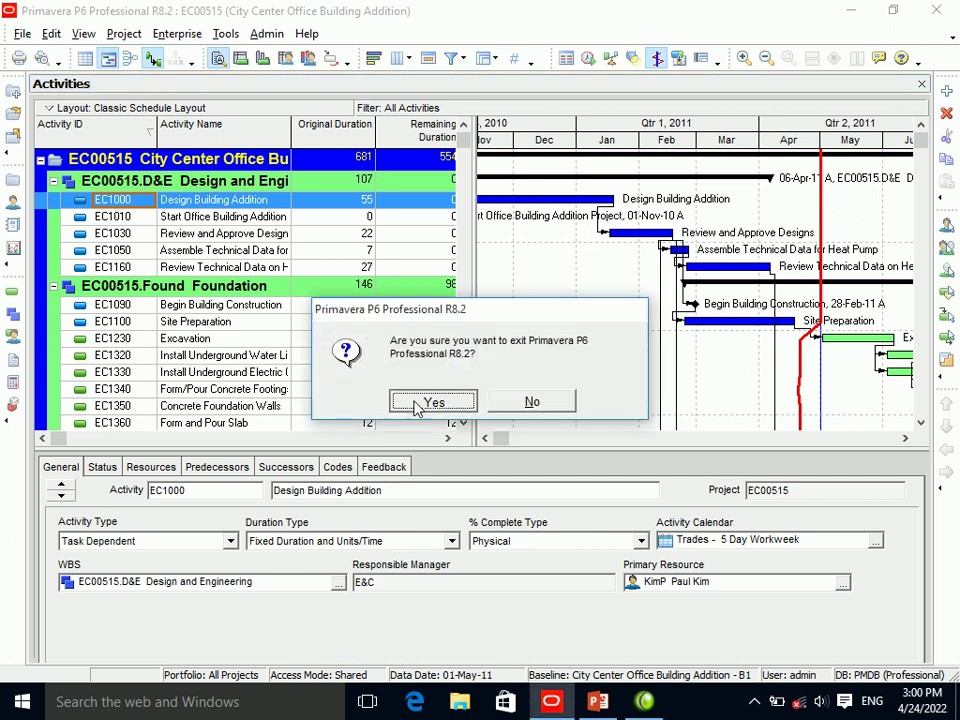
Confirm the exit, relaunch P6 from the taskbar and sign in again with the password.
click(425, 401)
click(553, 702)
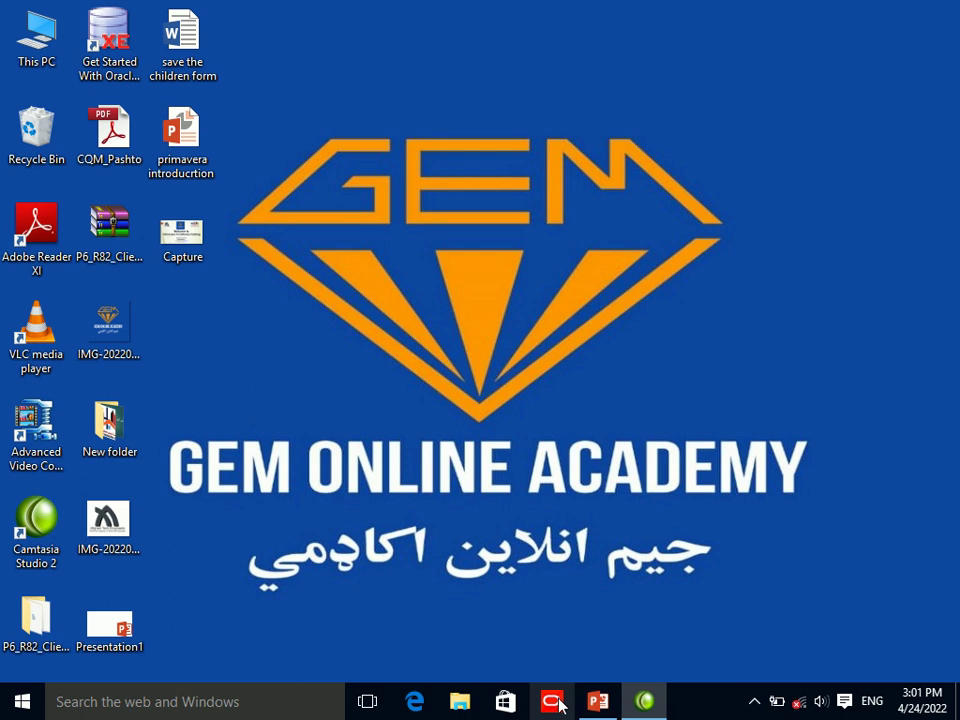
text(admin)
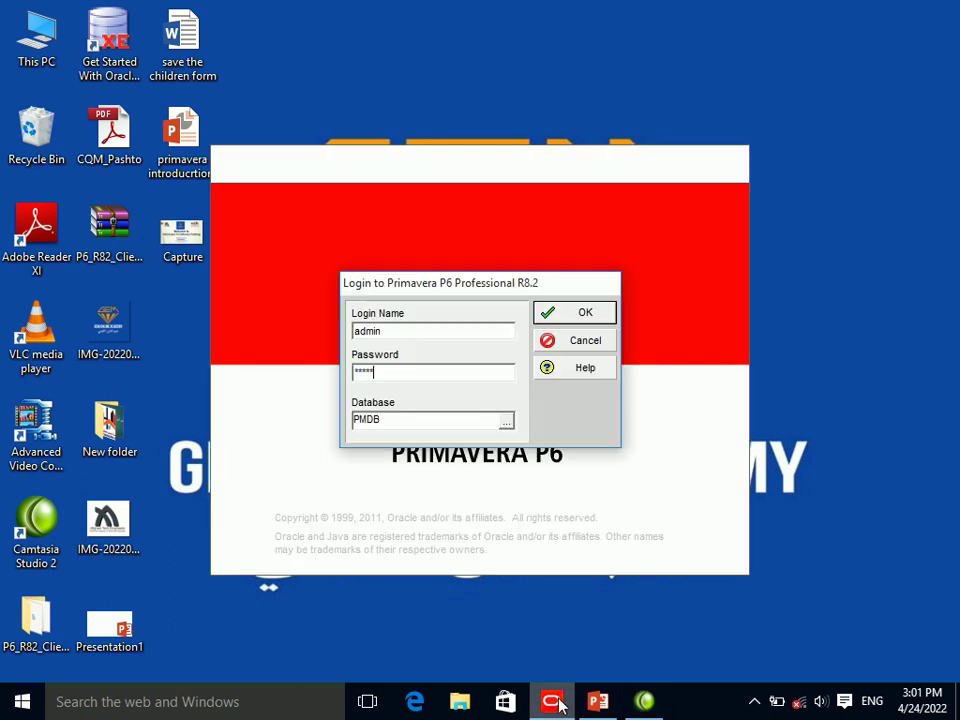
key(BackSpace)
key(BackSpace)
key(BackSpace)
text(*****)
key(Return)
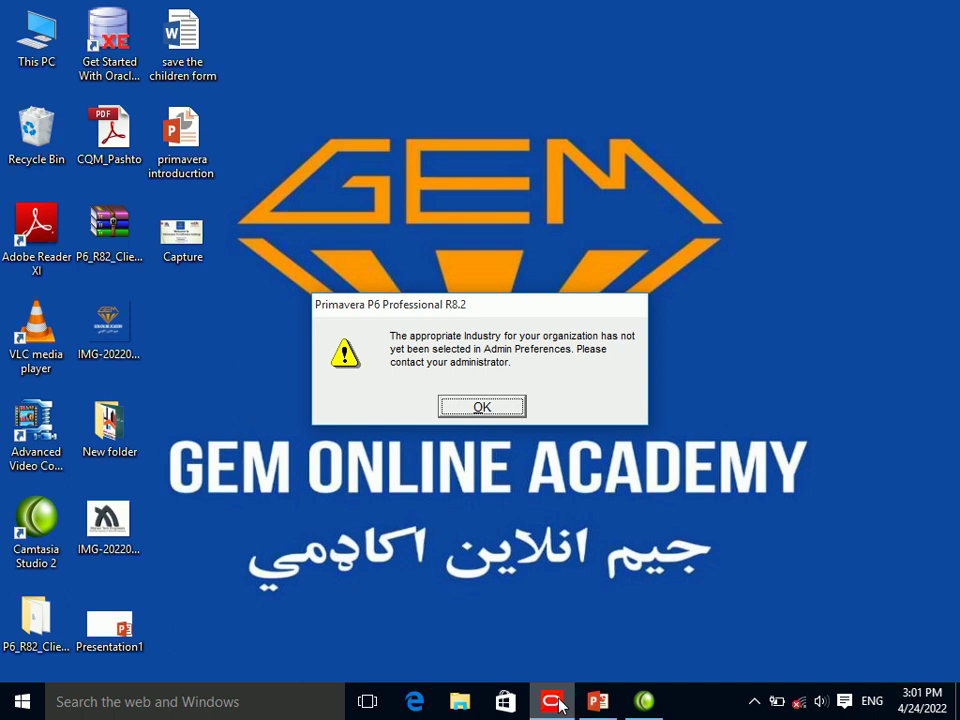
Dismiss the industry not-selected warning and refresh the desktop.
click(500, 411)
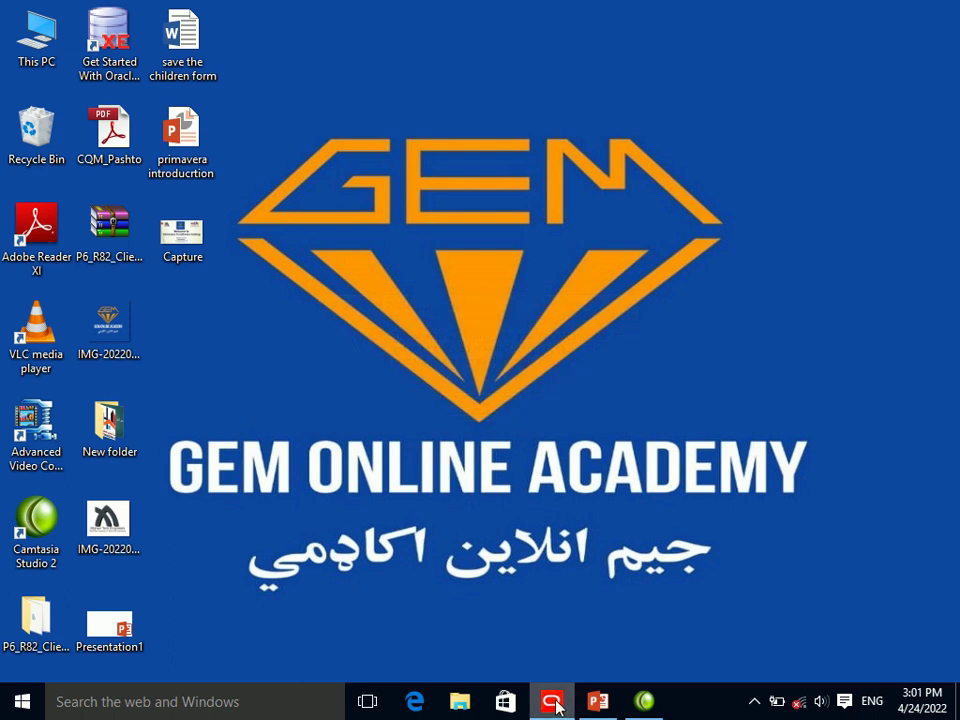
right_click(503, 298)
click(531, 358)
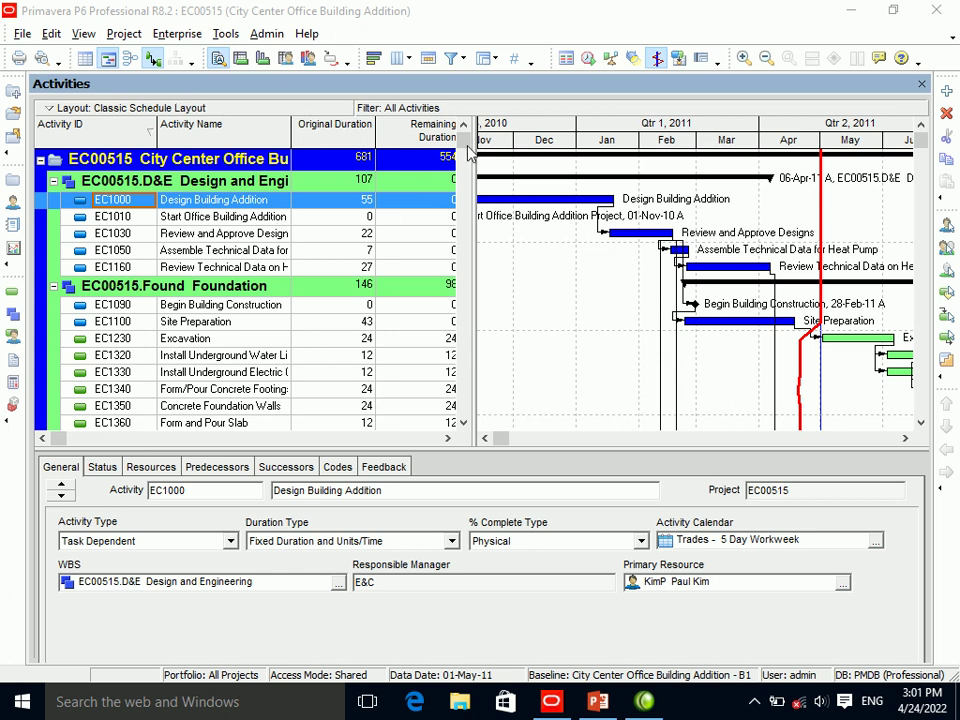
Choose Engineering and Construction on the Admin Preferences Industry tab, close, and acknowledge the notice.
click(266, 38)
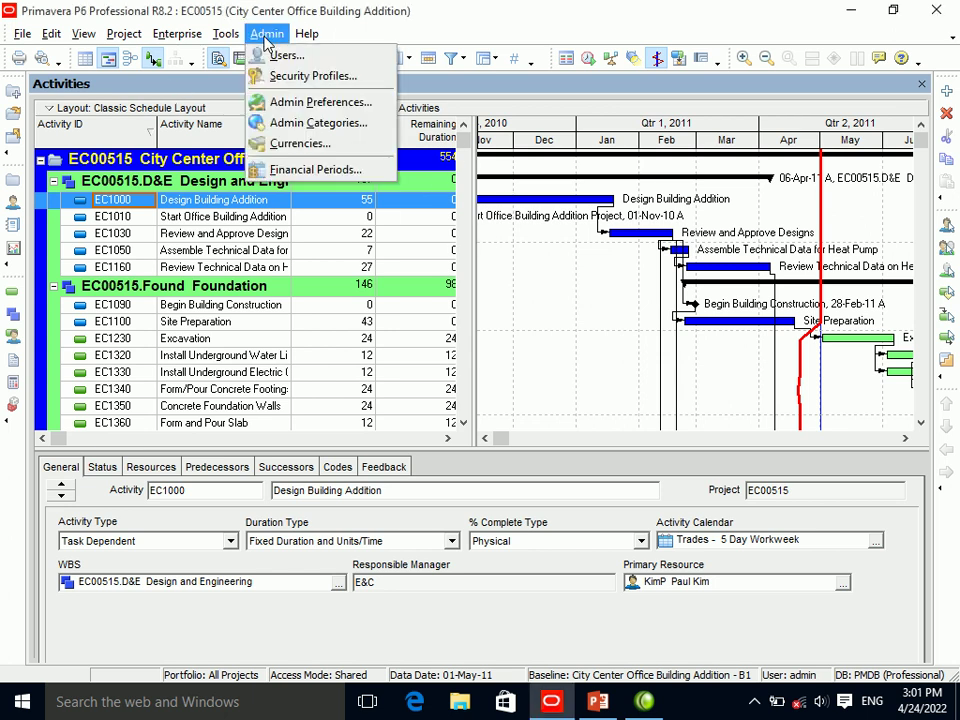
click(300, 101)
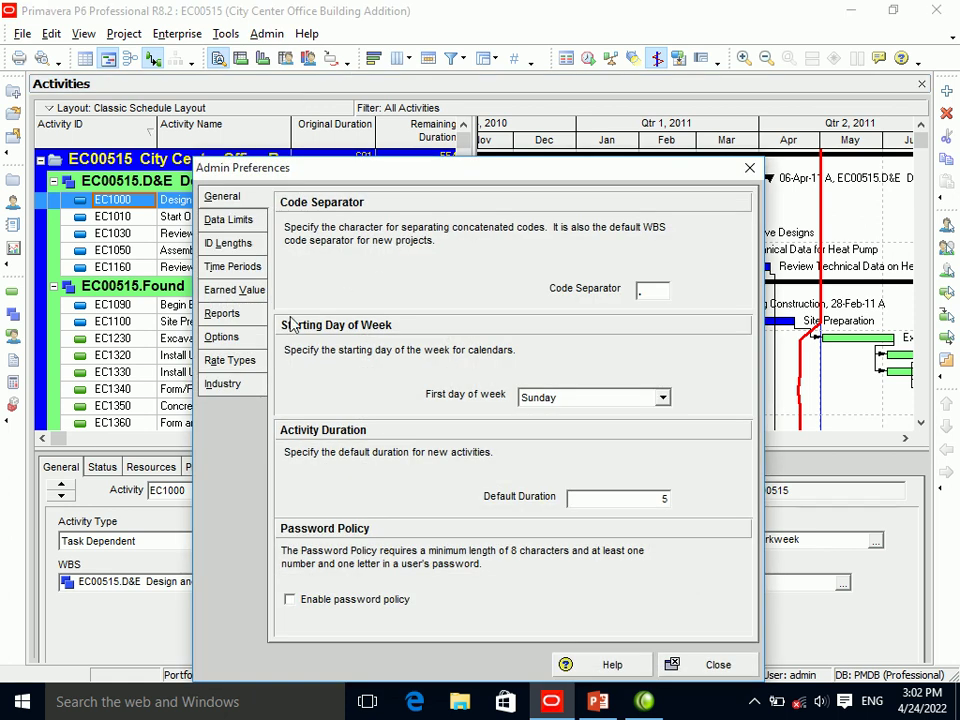
click(232, 385)
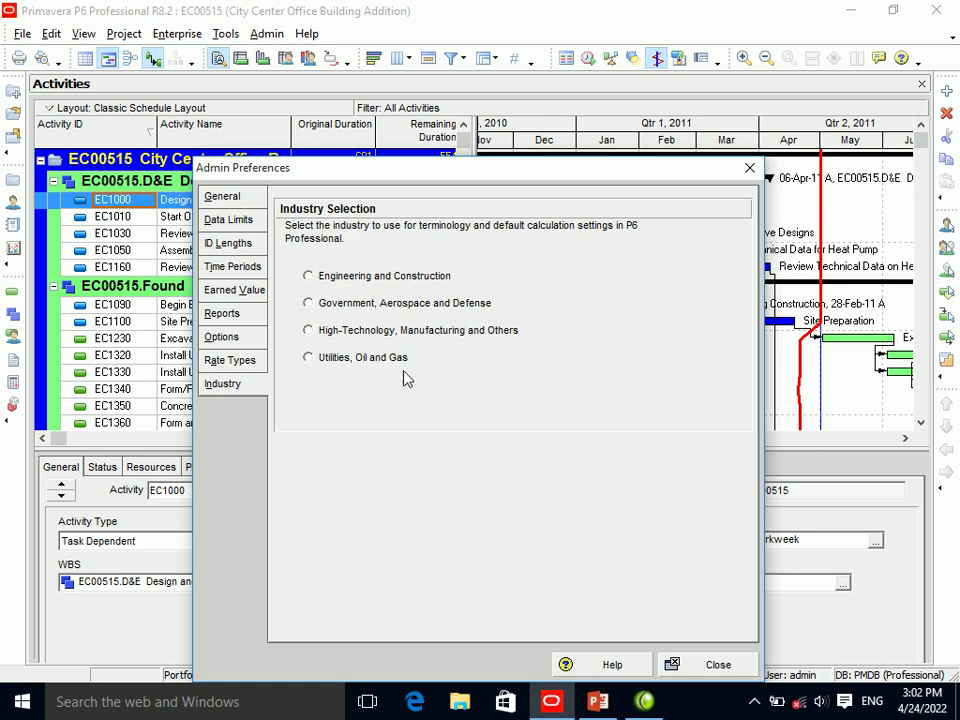
click(312, 285)
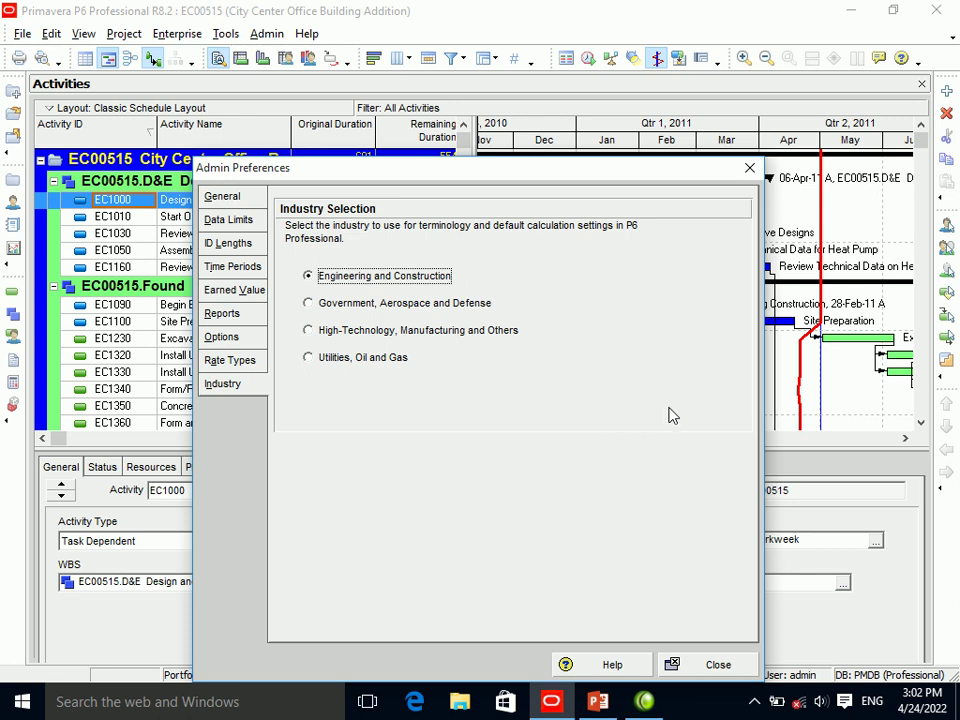
click(705, 668)
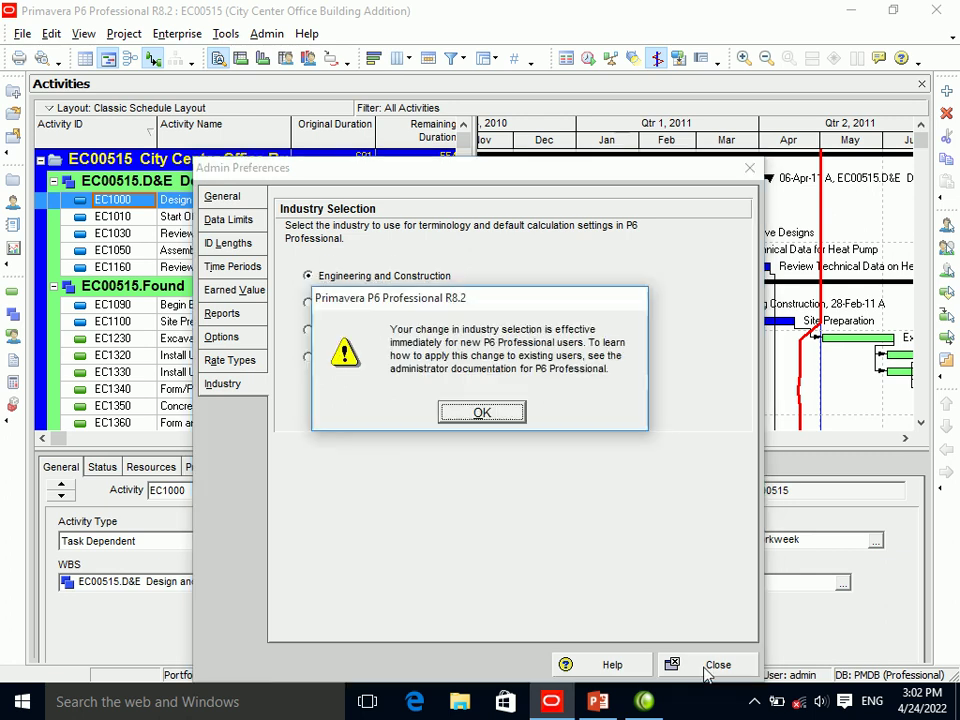
click(493, 418)
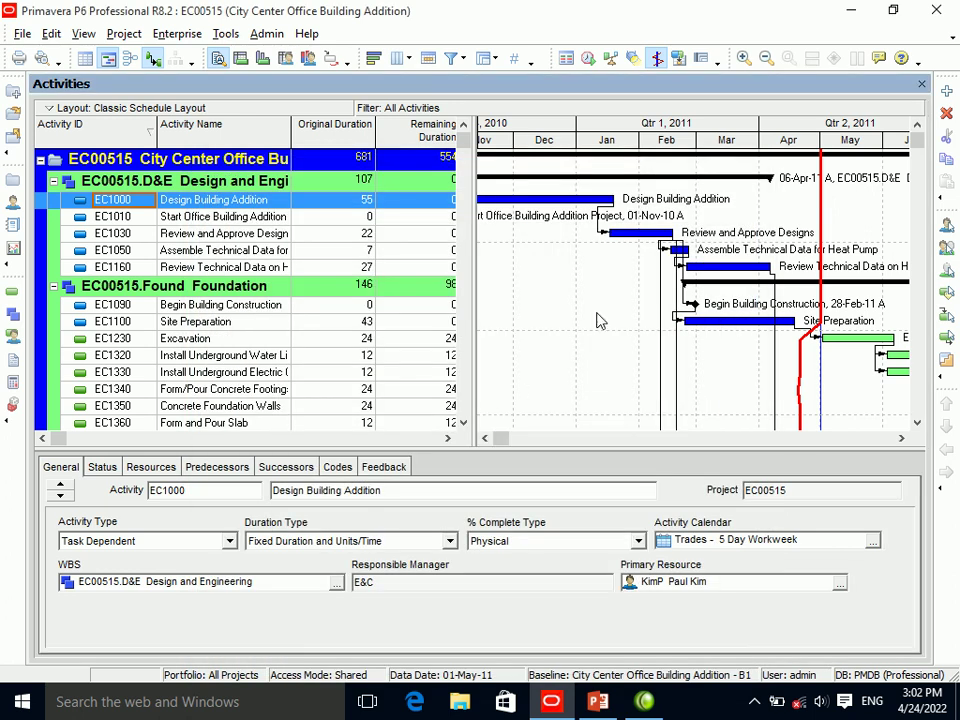
Exit and relaunch P6, sign in with the password, and refresh the desktop.
key(alt+F4)
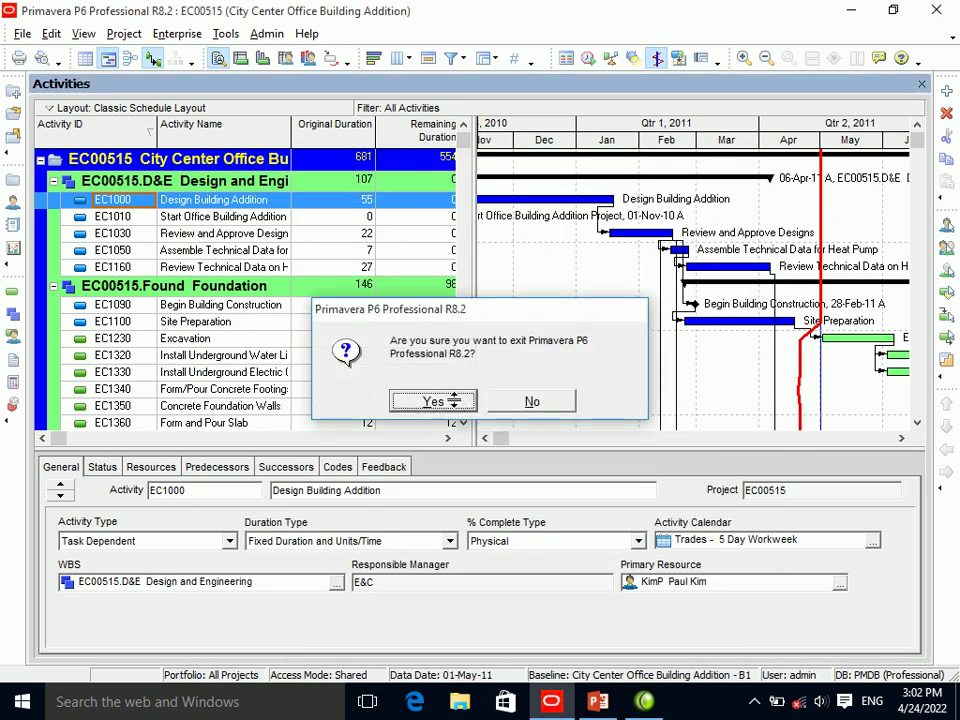
click(454, 404)
click(552, 702)
text(******)
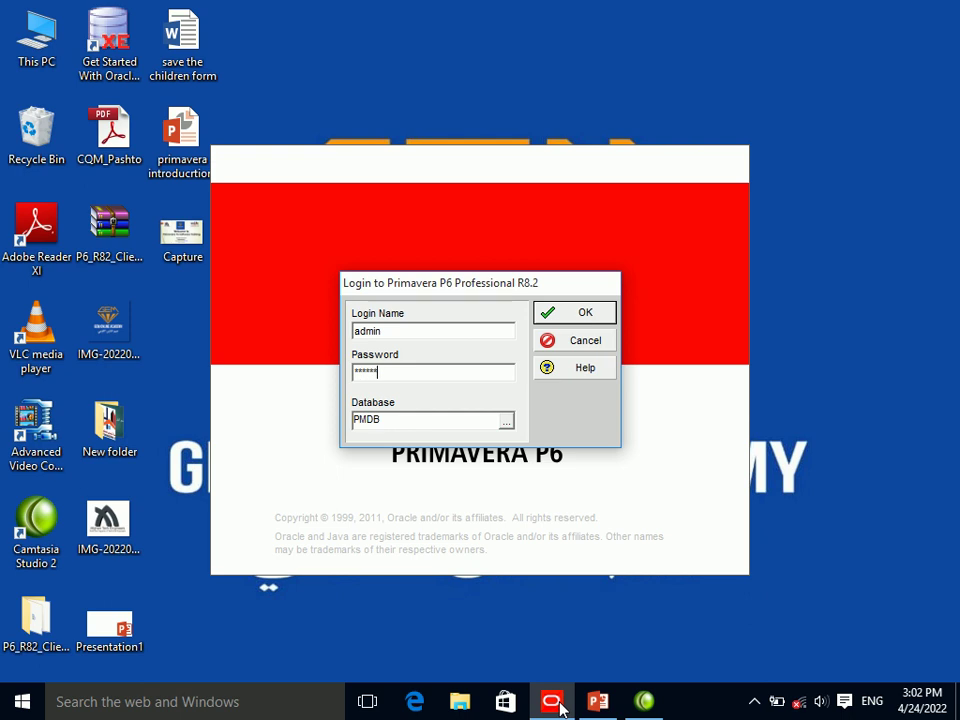
key(Return)
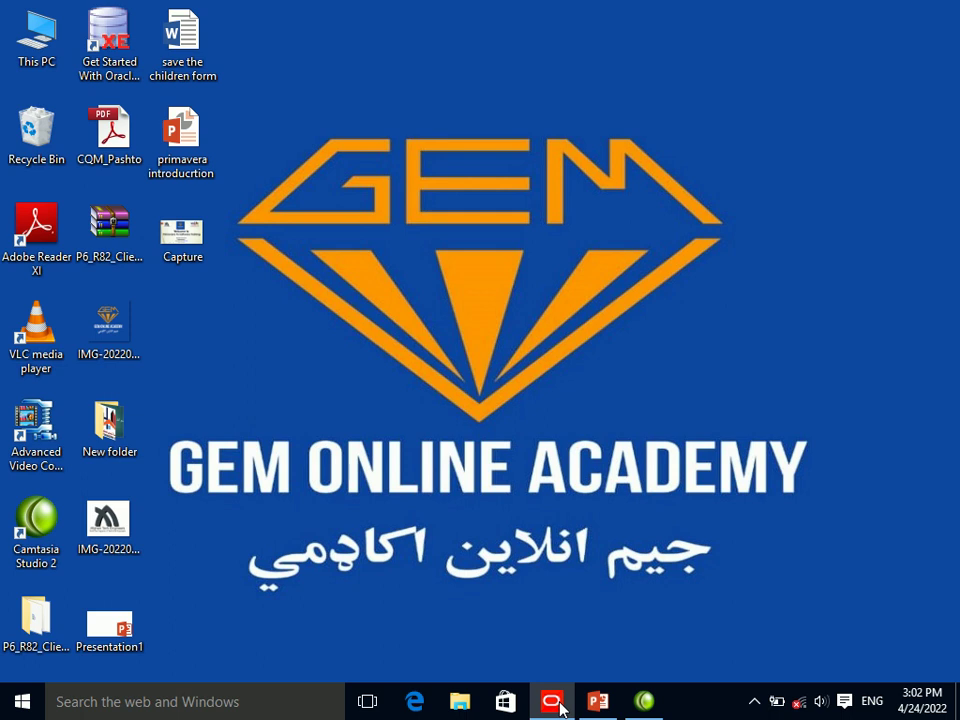
right_click(540, 433)
click(566, 486)
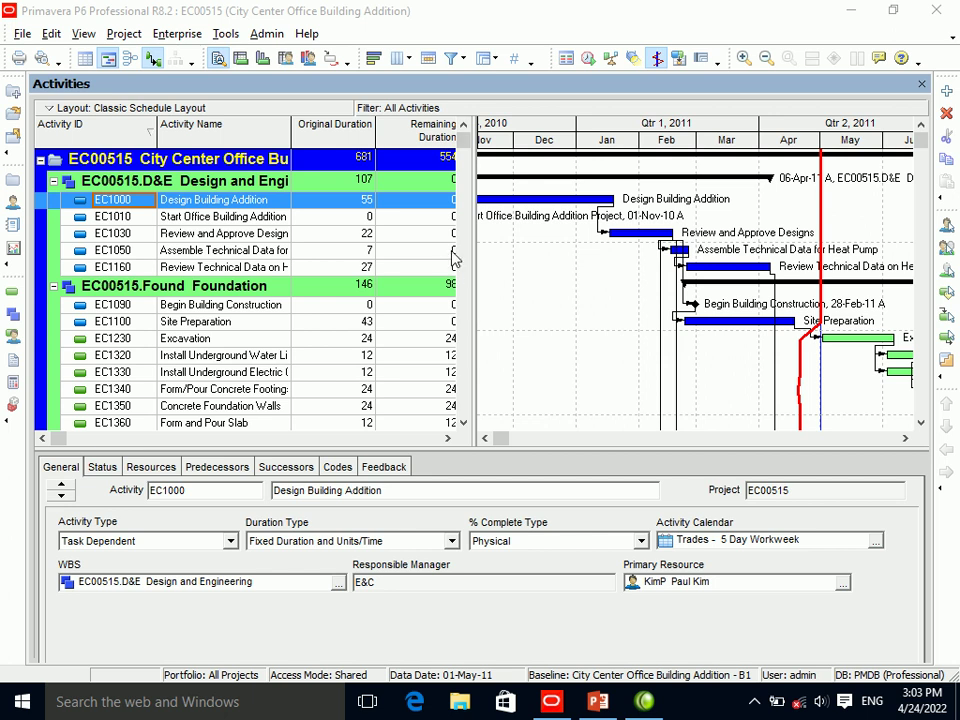
Insert a new activity named 'Sub base' in Design and Engineering from EC1030.
drag(461, 135, 470, 192)
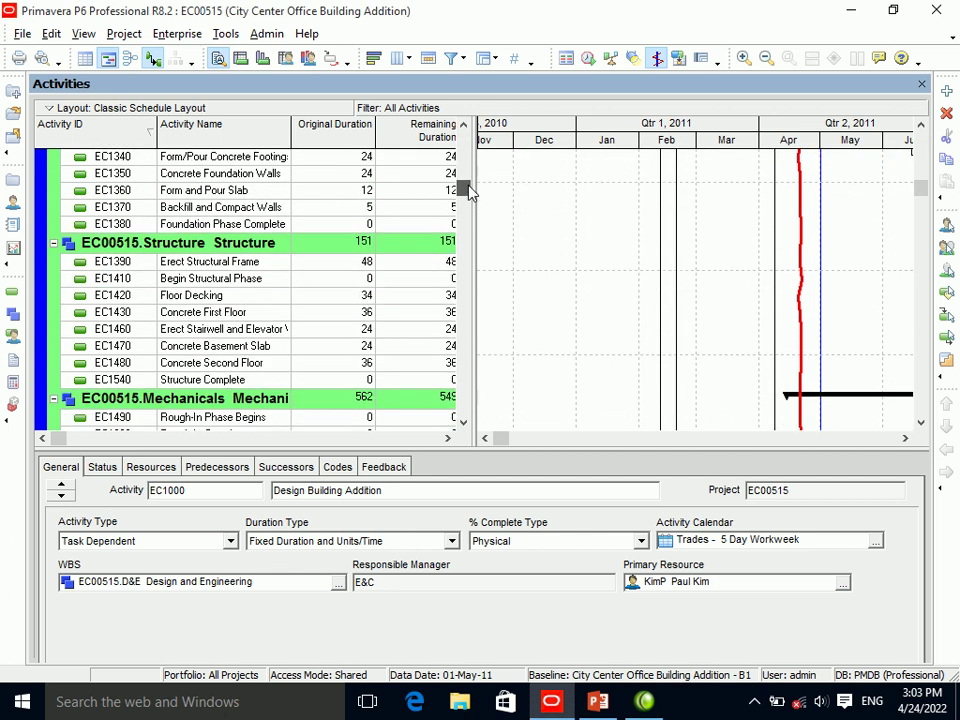
drag(470, 195, 465, 130)
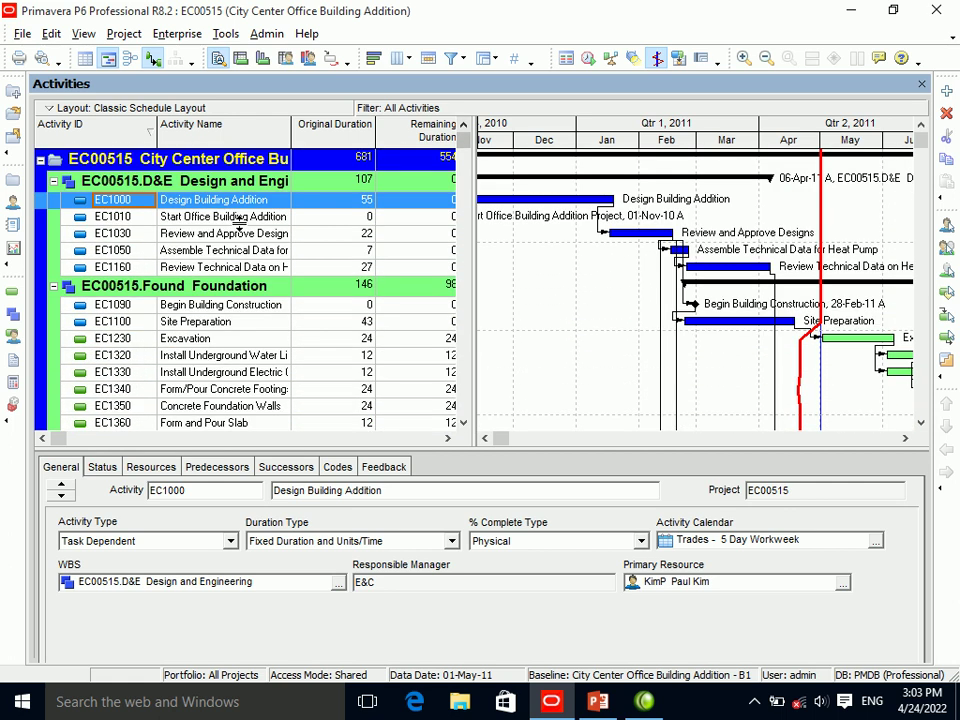
click(118, 233)
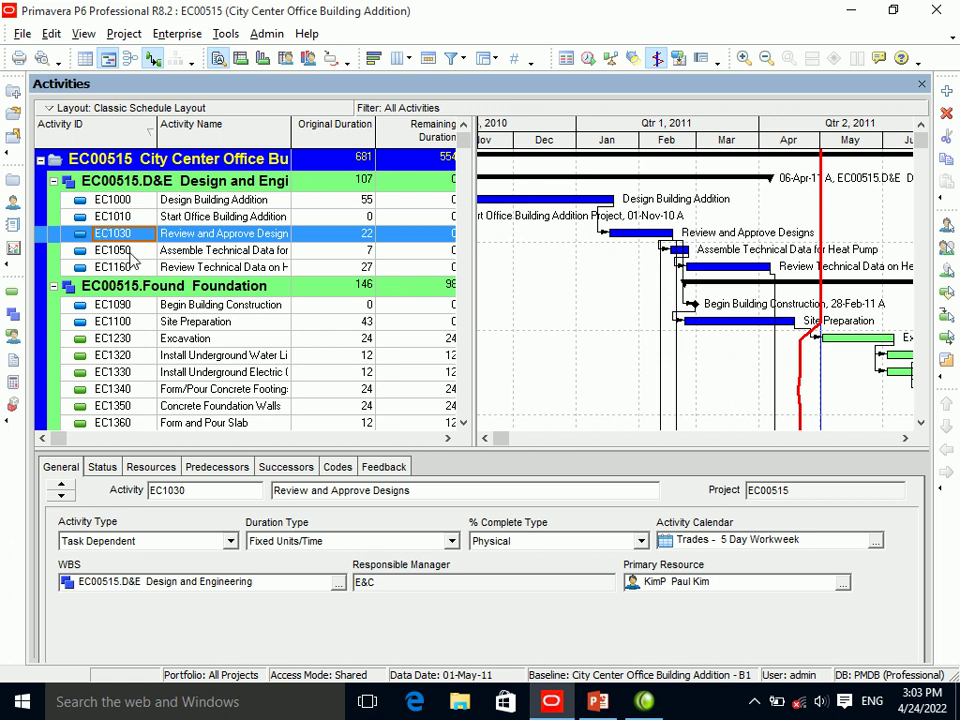
key(Insert)
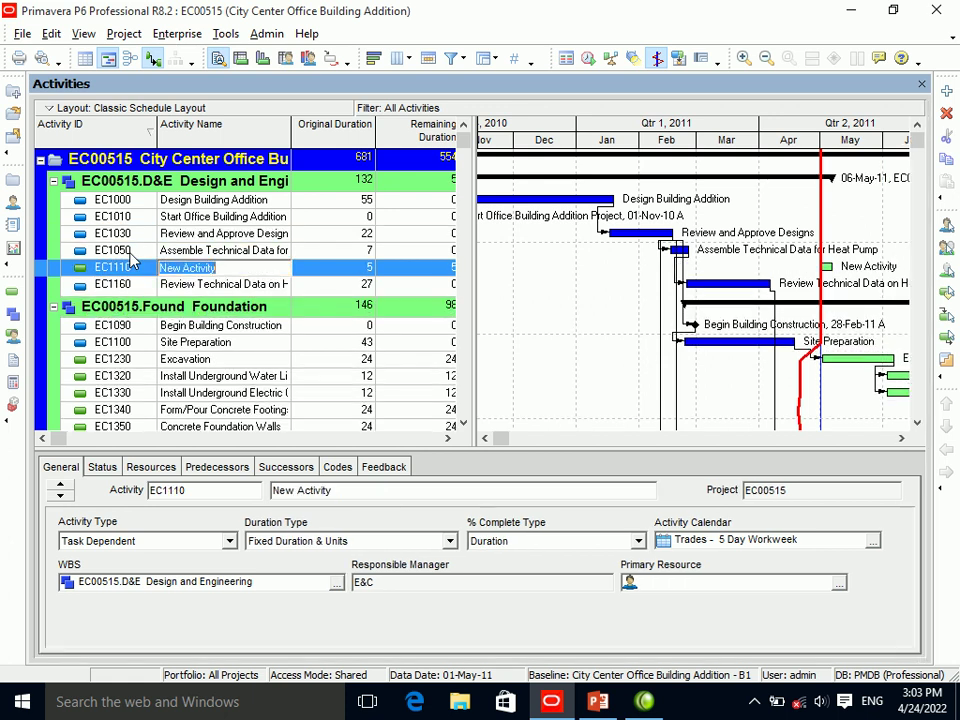
text(S)
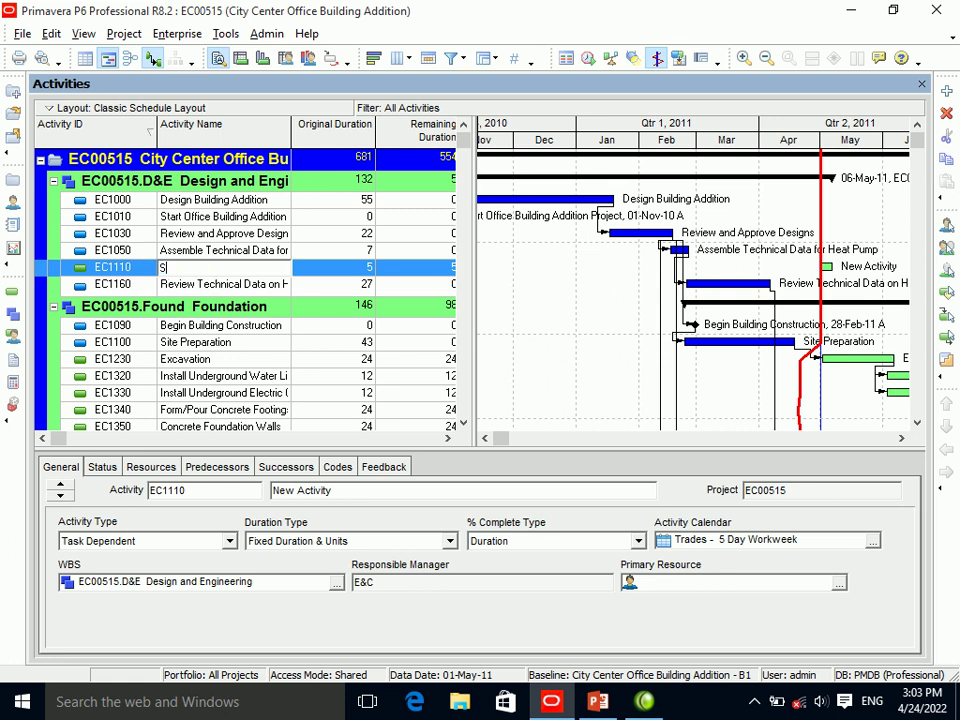
text(ub base)
key(Return)
Select EC1160, then collapse and re-expand the EC00515 project tree.
click(190, 290)
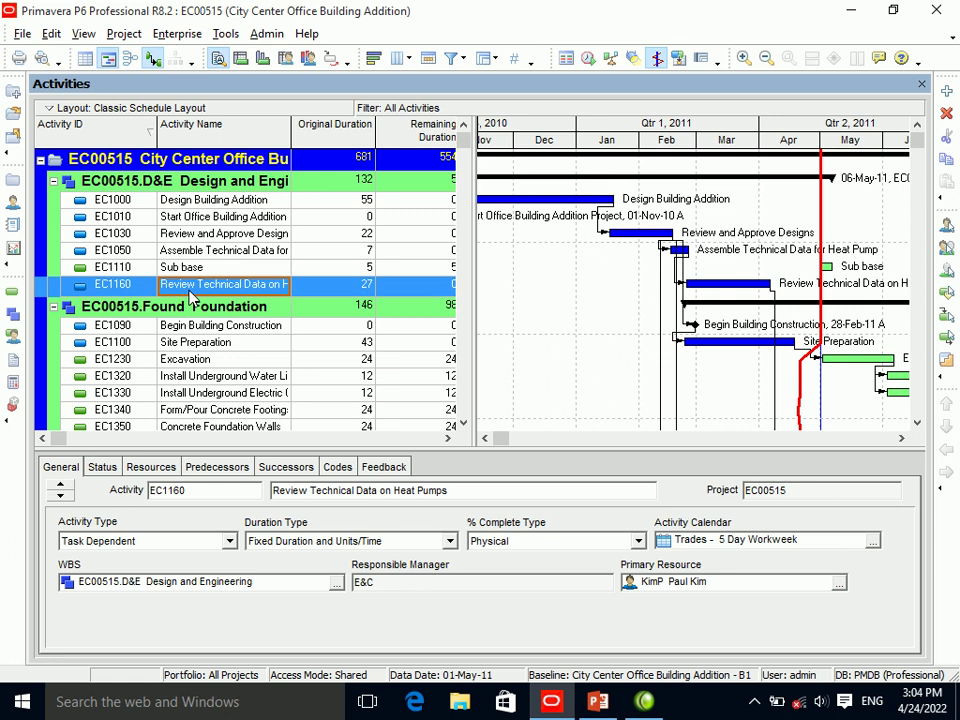
click(40, 159)
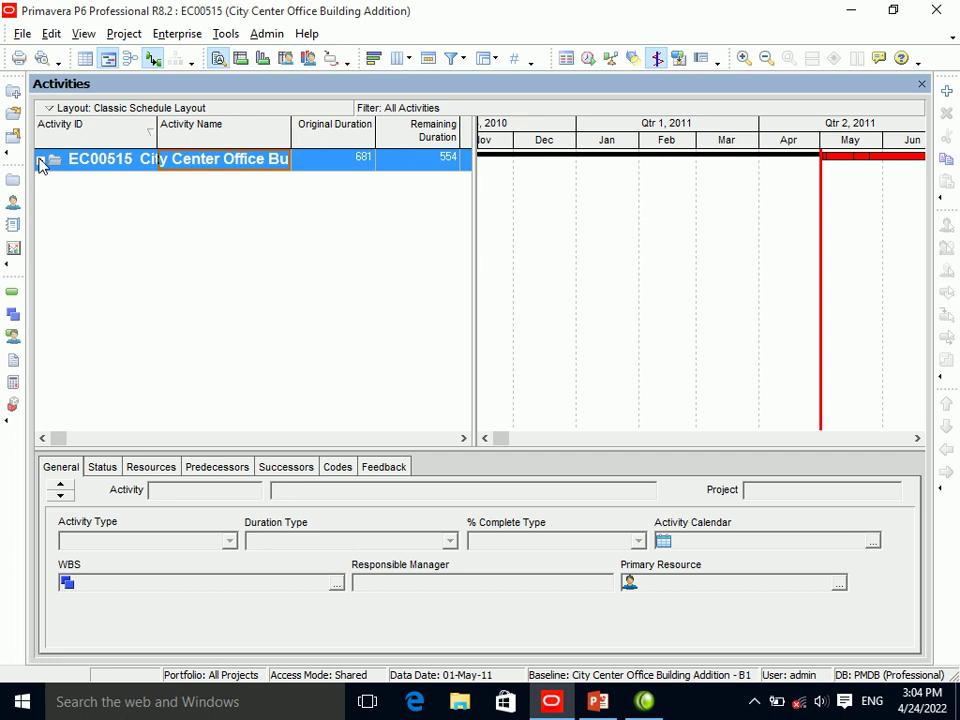
click(40, 160)
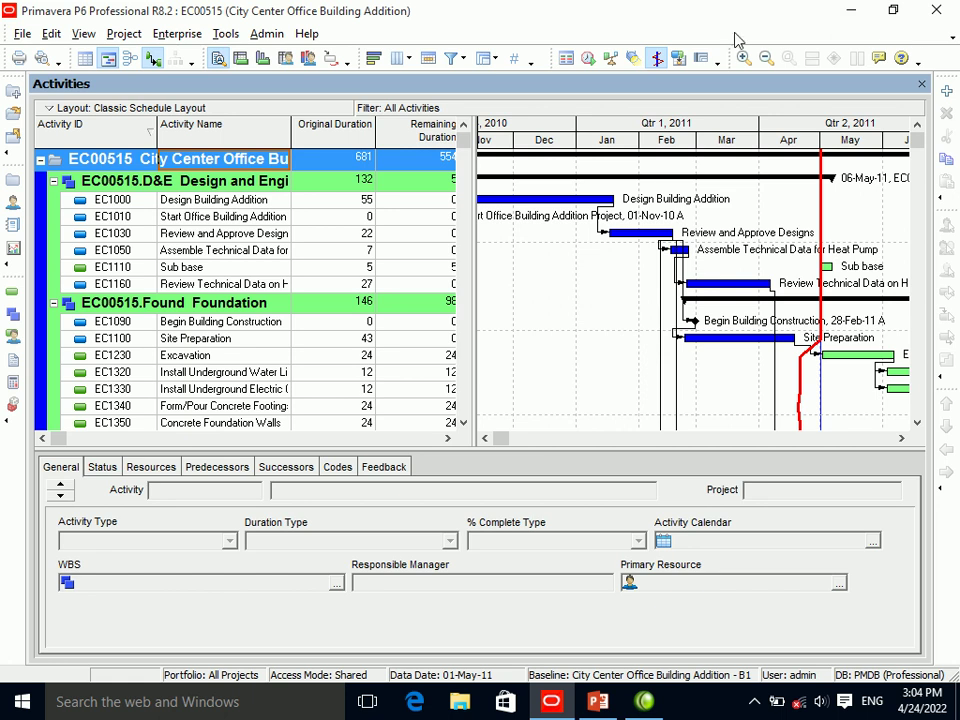
Look through the menus, then sort activities ascending by Original Duration.
click(21, 34)
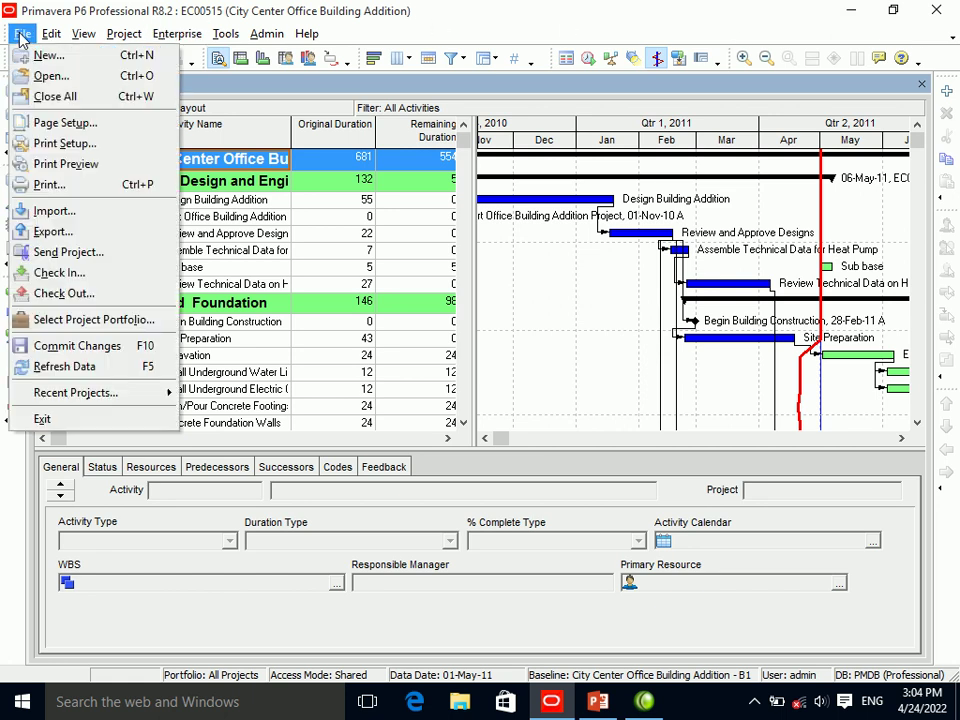
mouse_move(63, 37)
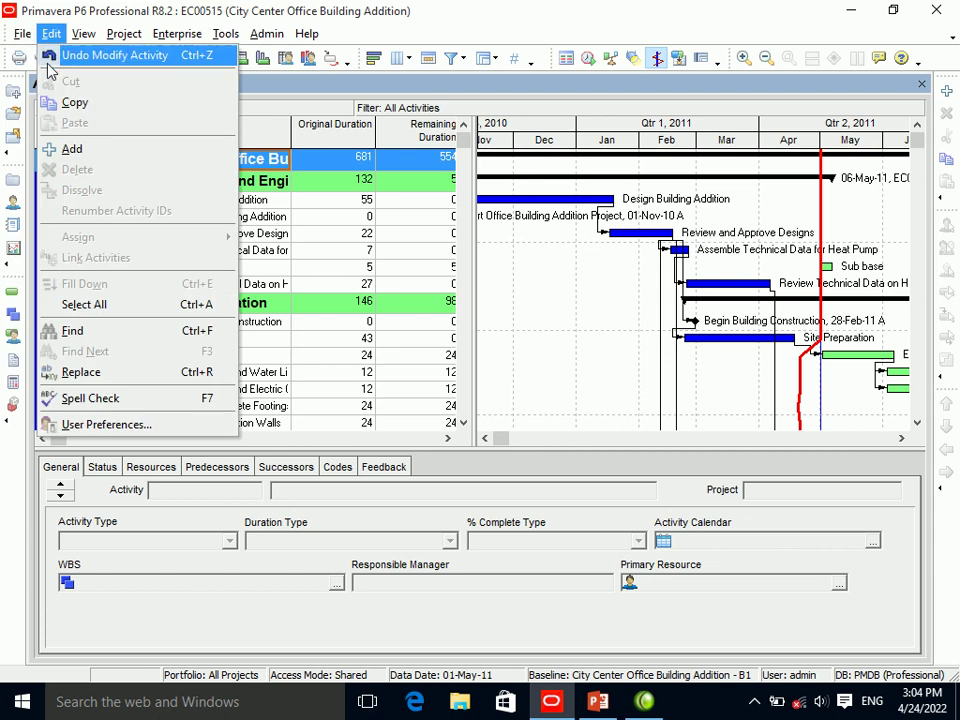
mouse_move(22, 34)
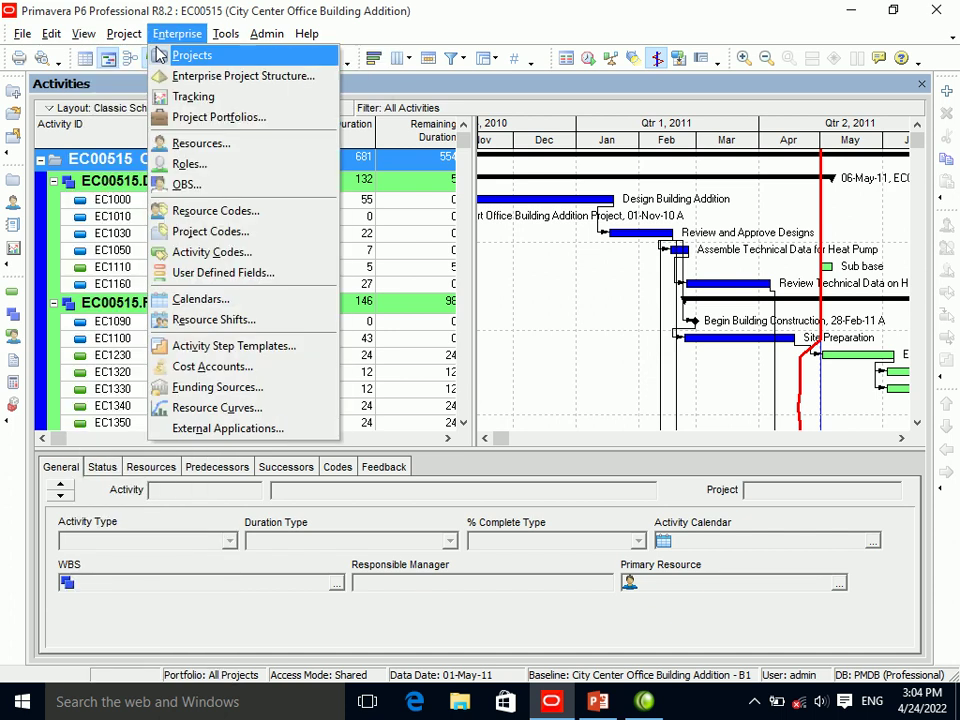
mouse_move(252, 36)
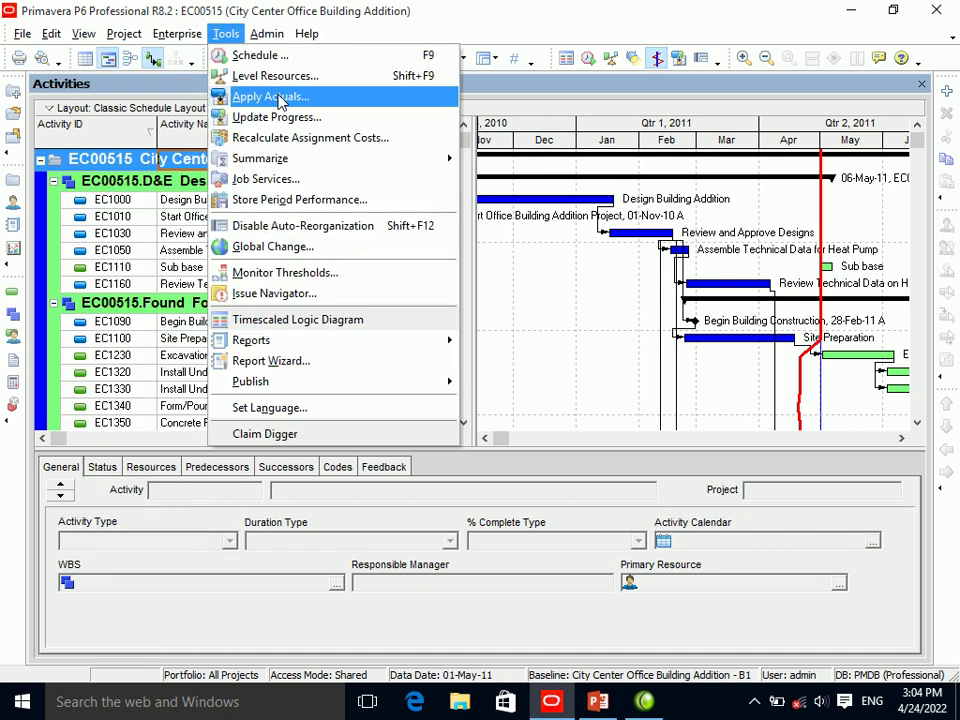
mouse_move(124, 35)
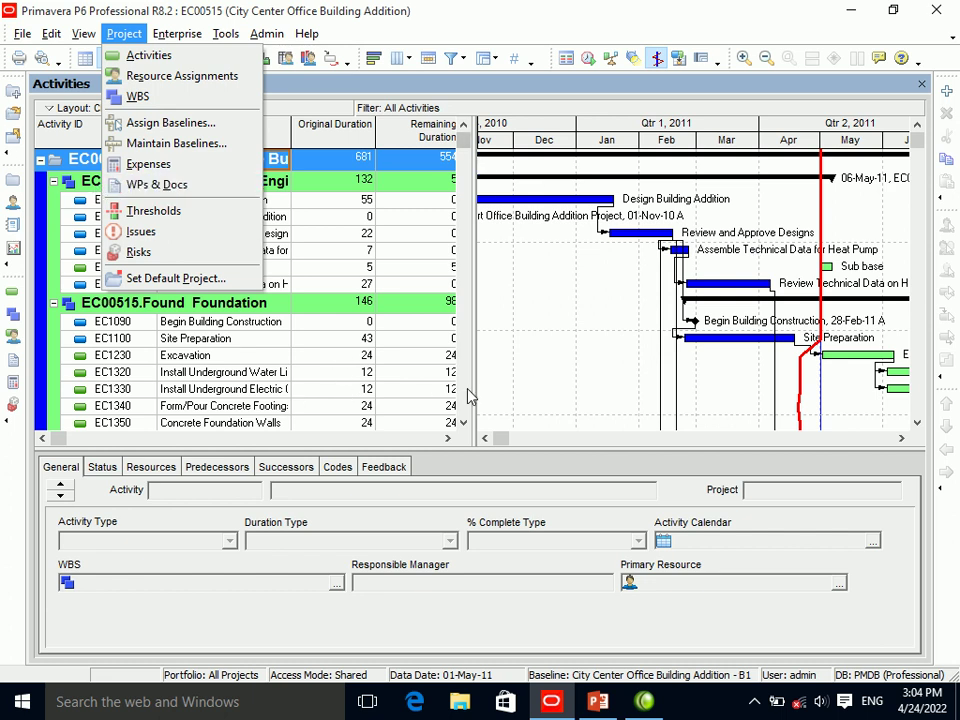
click(313, 140)
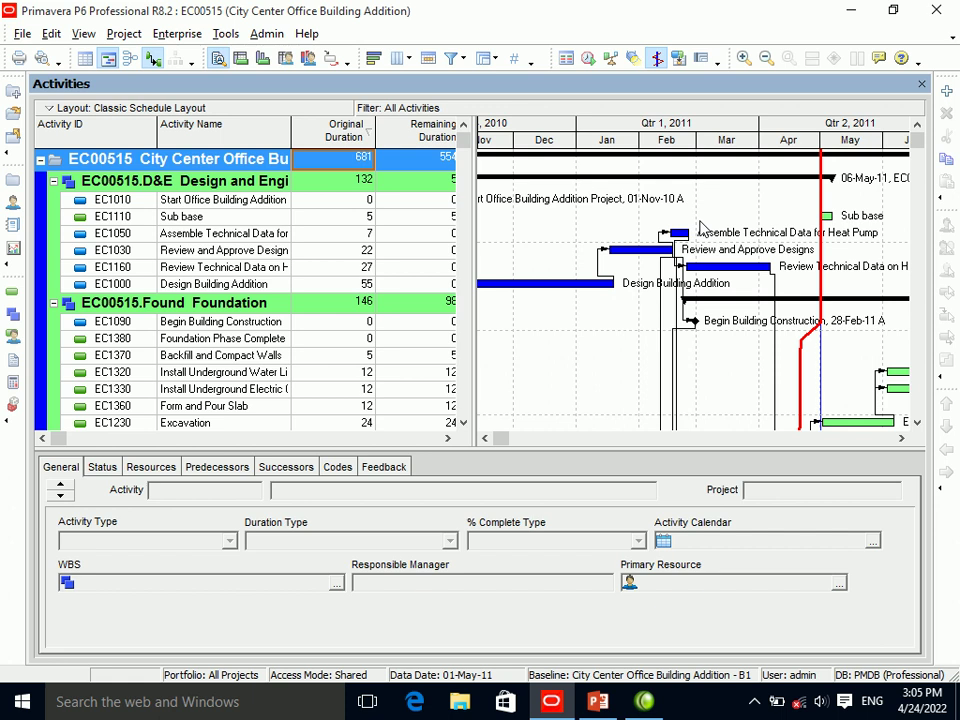
Scroll the Gantt chart to May–Nov 2011 and show EC1090 Begin Building Construction's details.
click(674, 439)
click(660, 439)
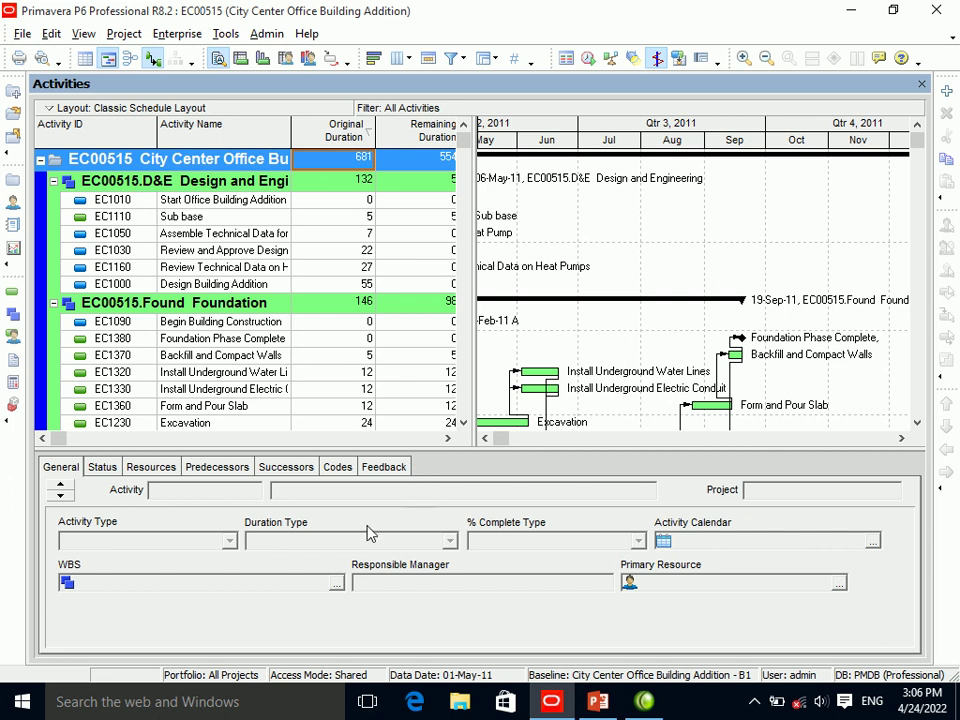
click(194, 328)
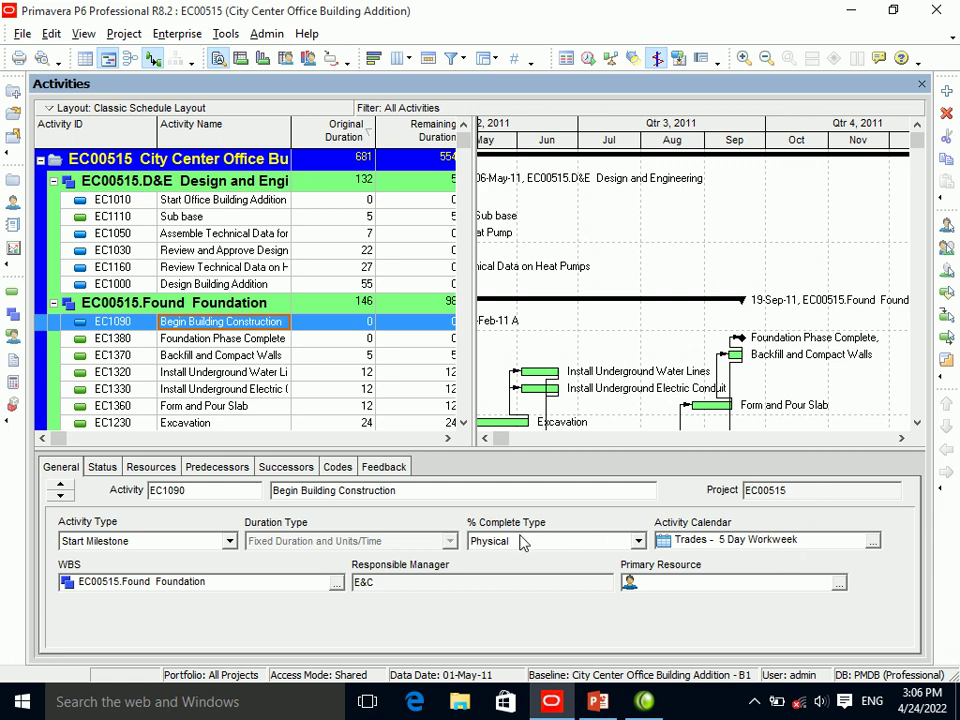
Browse EC1090's Status, Resources, Predecessors and Successors tabs, then view EC1320's General tab.
click(101, 467)
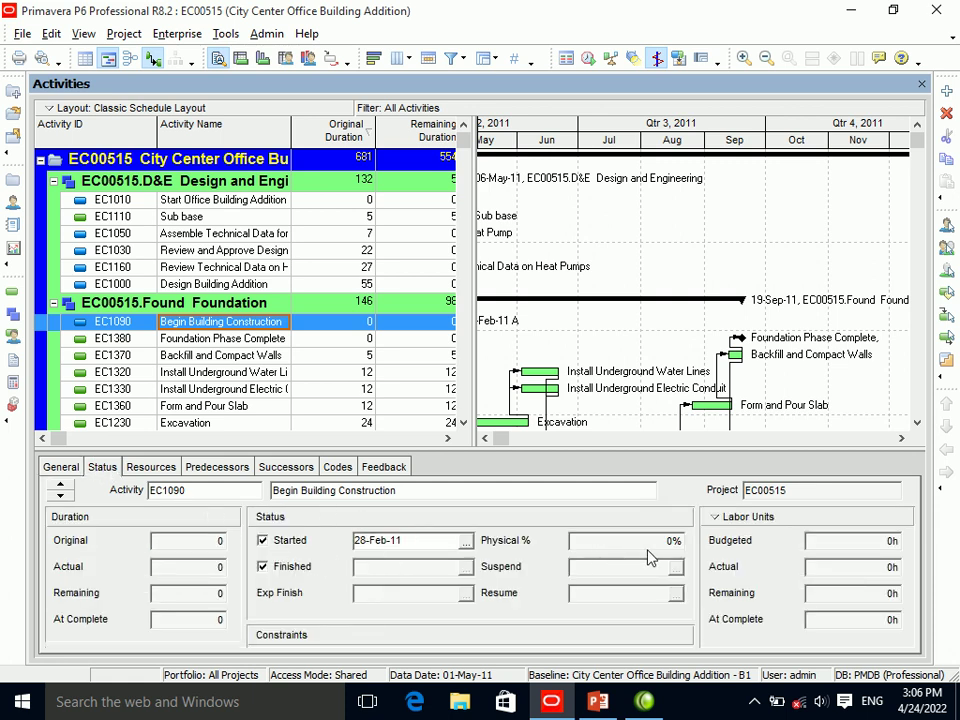
click(158, 470)
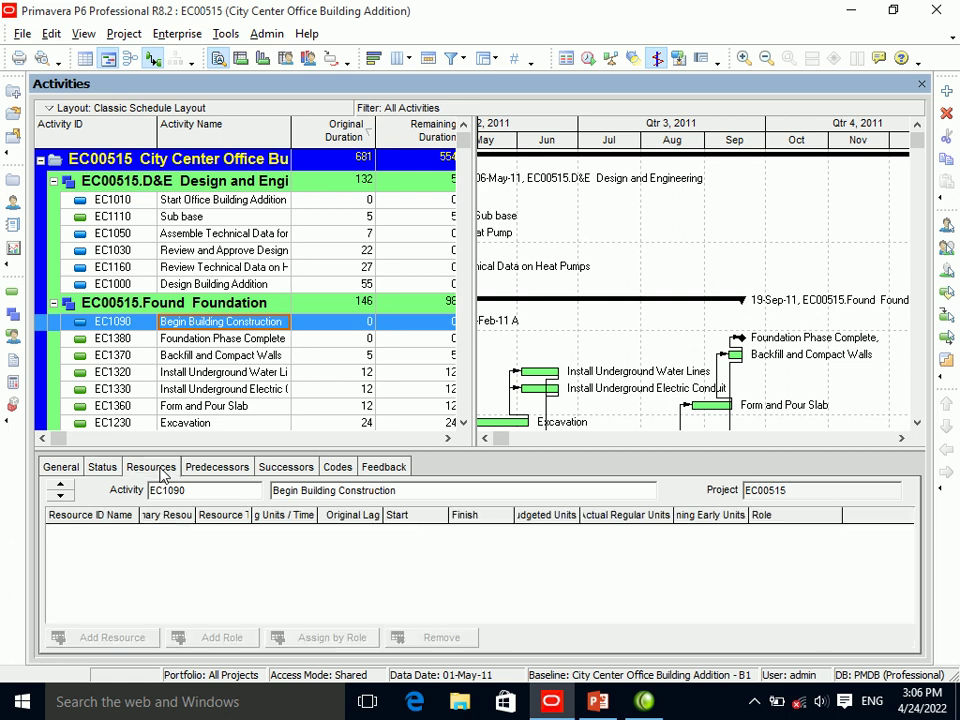
click(217, 467)
click(286, 467)
click(193, 372)
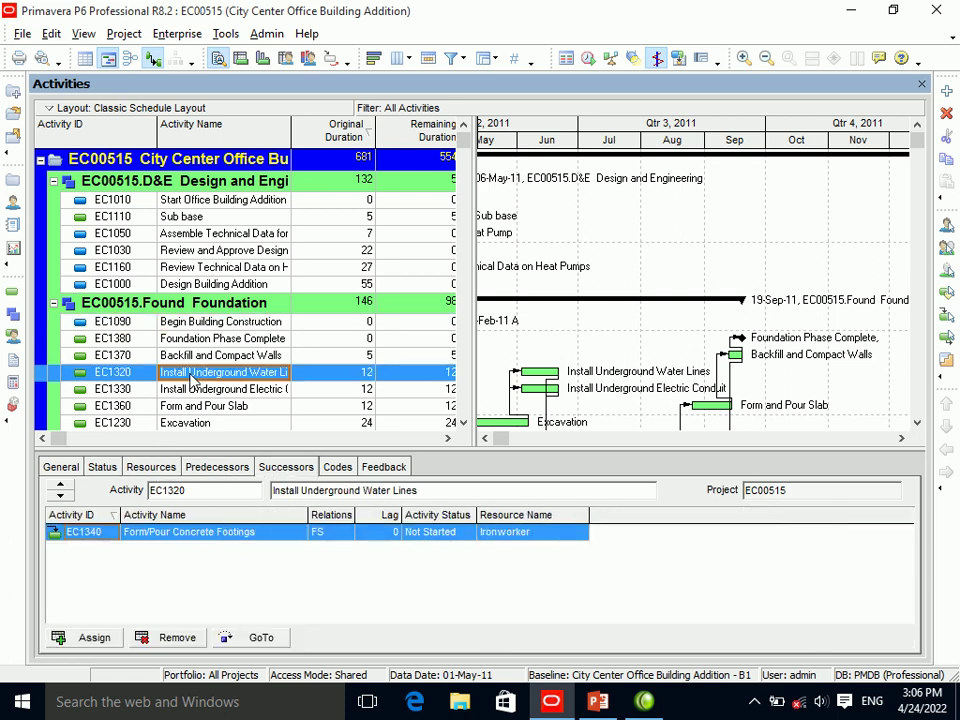
click(60, 467)
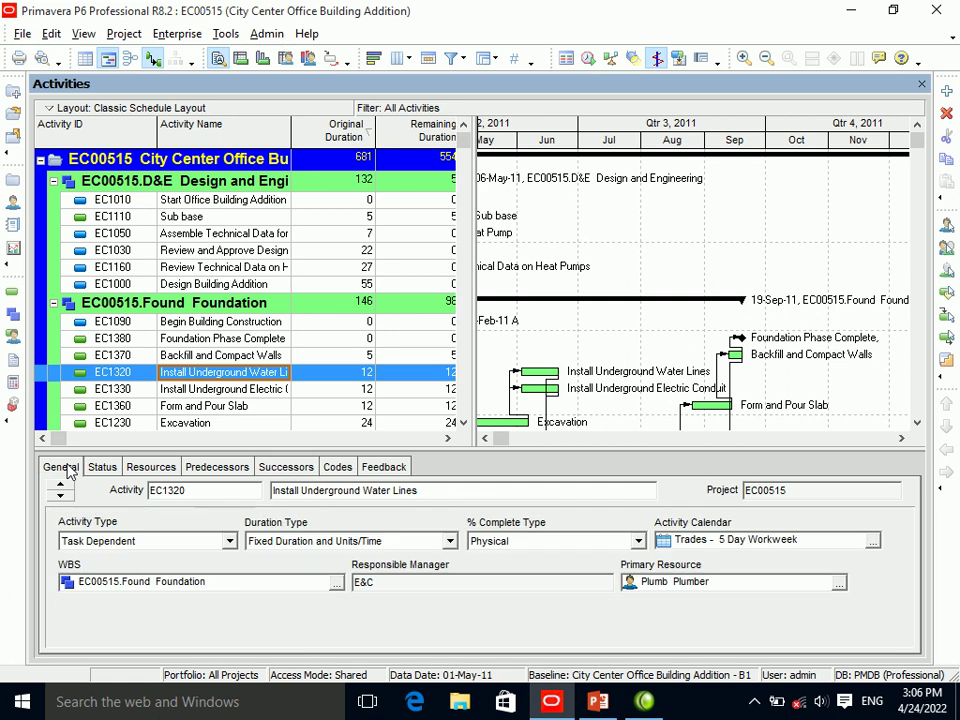
Hide the activity details area, then show it again from the toolbar.
right_click(563, 478)
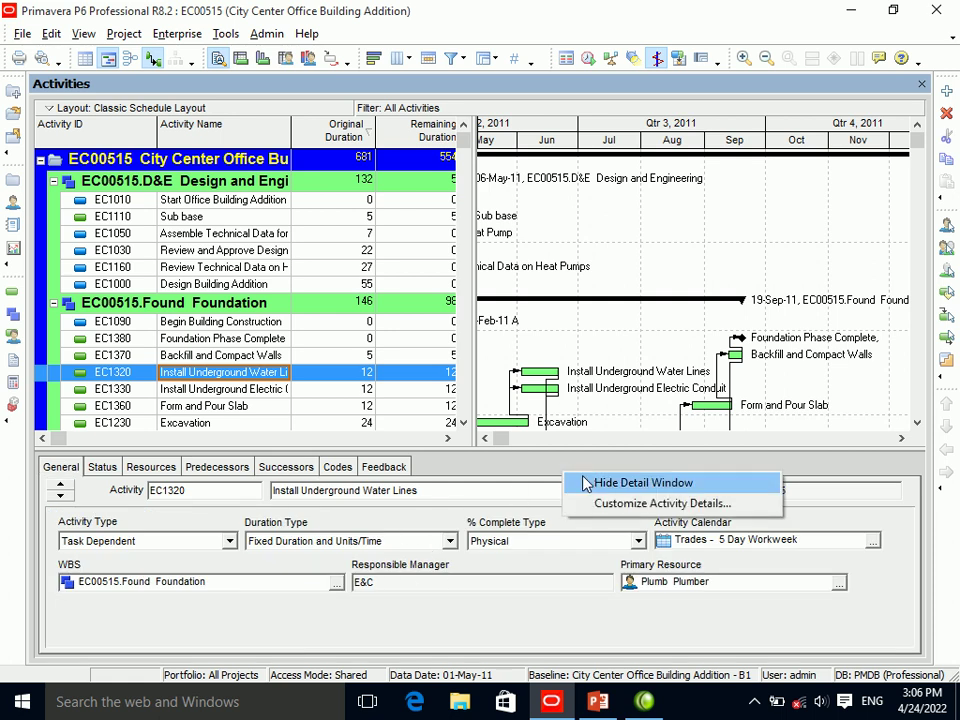
click(600, 485)
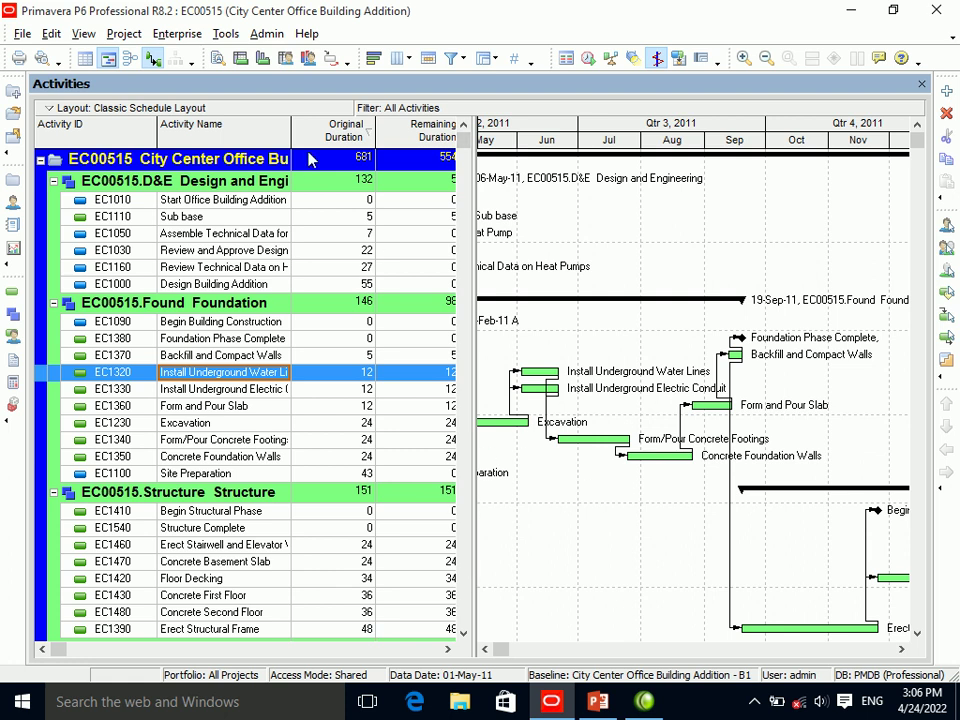
click(218, 58)
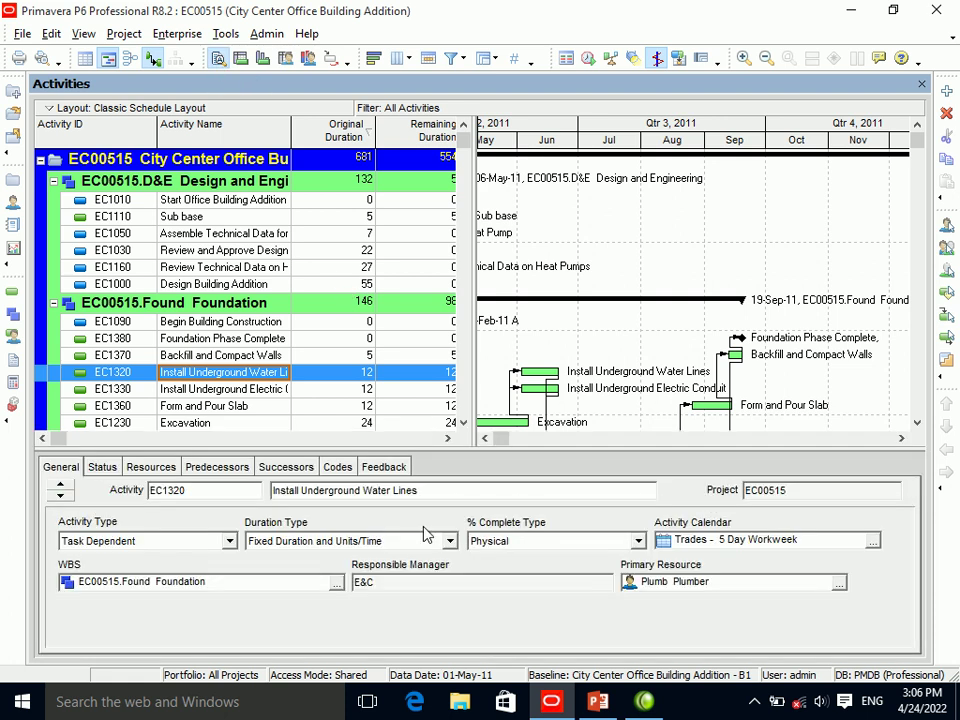
Browse EC1320's Status, Resources, Feedback and Successors tabs and open the details options.
click(103, 467)
click(72, 476)
click(102, 467)
click(155, 468)
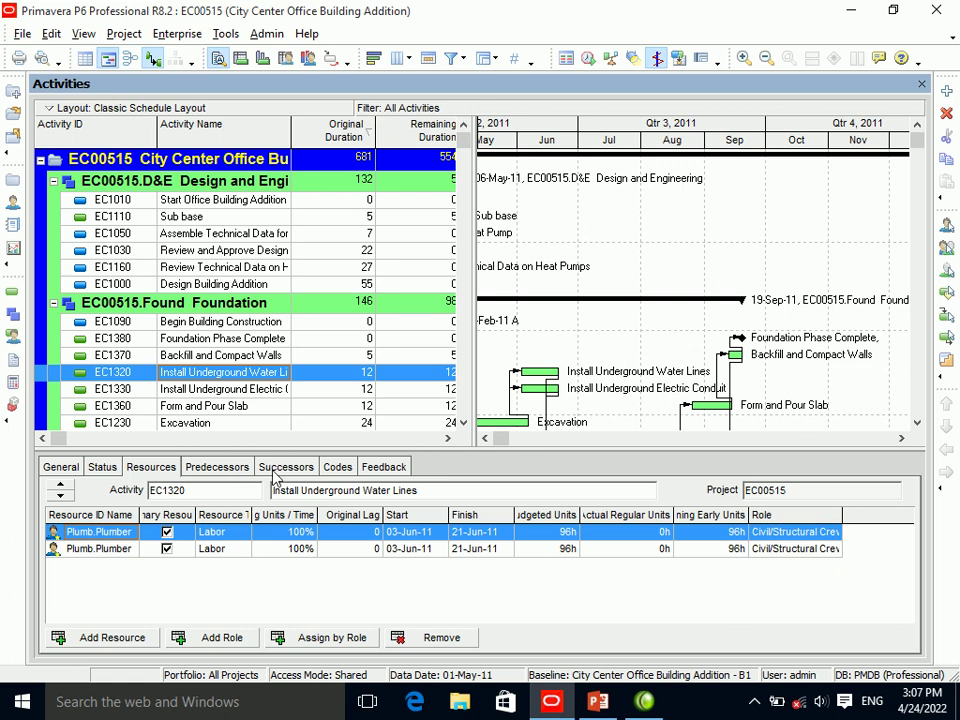
click(388, 470)
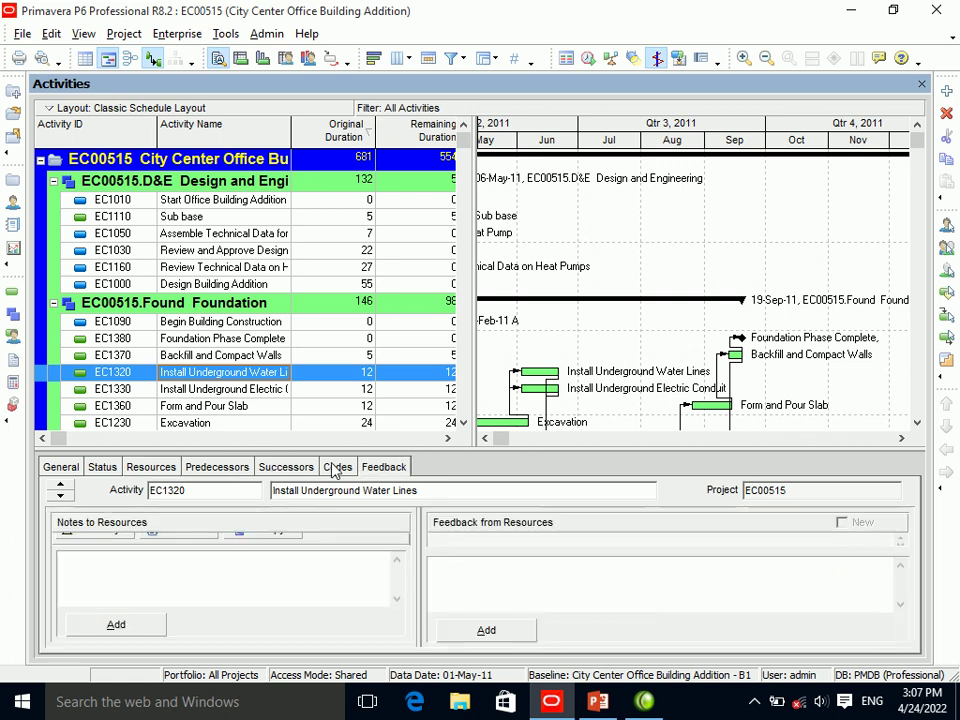
click(300, 468)
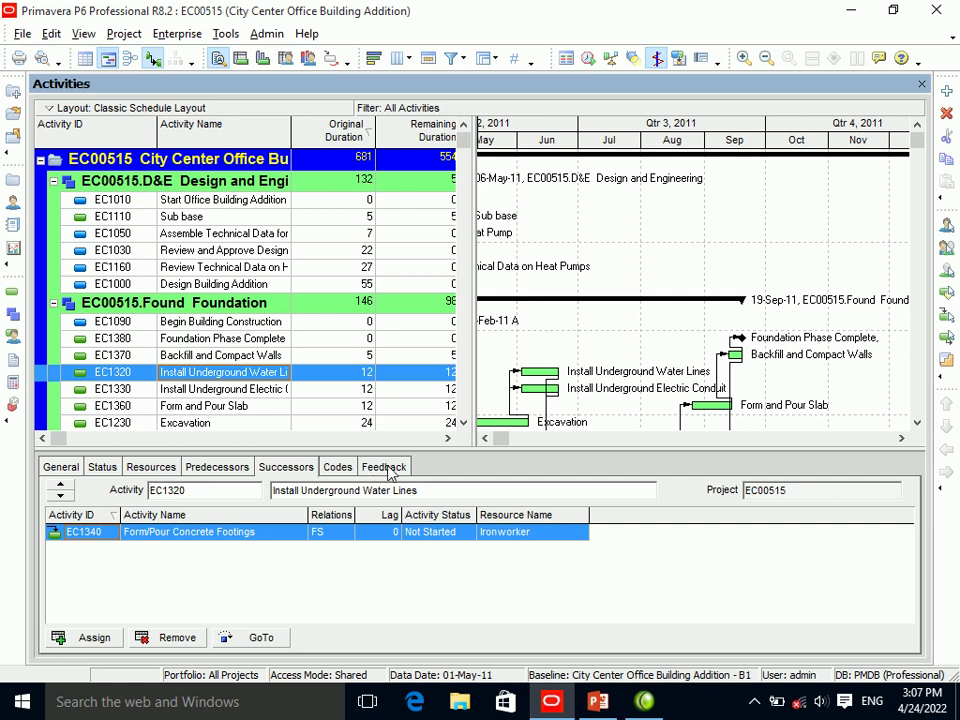
right_click(454, 469)
In the tab customization dialog, hide the Codes tab and display WPs & Docs.
click(481, 500)
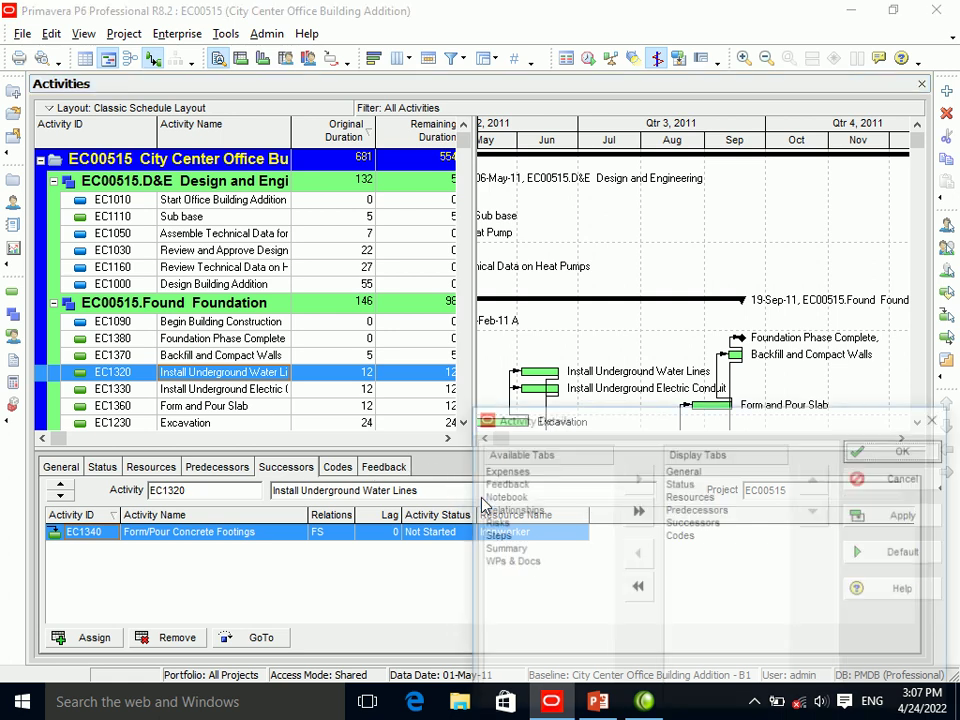
drag(547, 416, 311, 227)
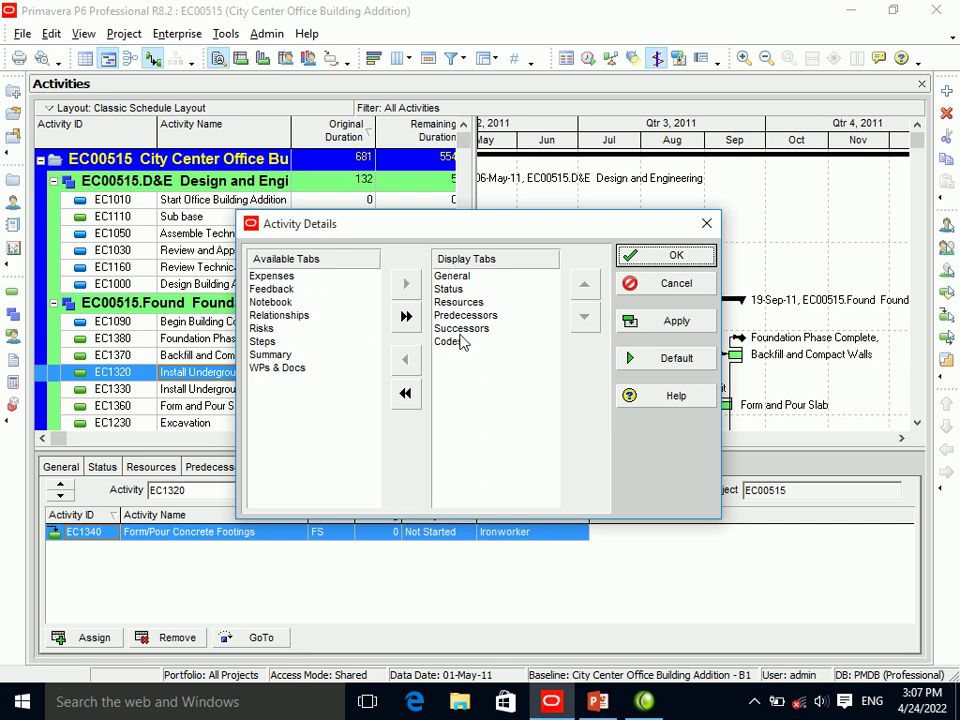
click(459, 343)
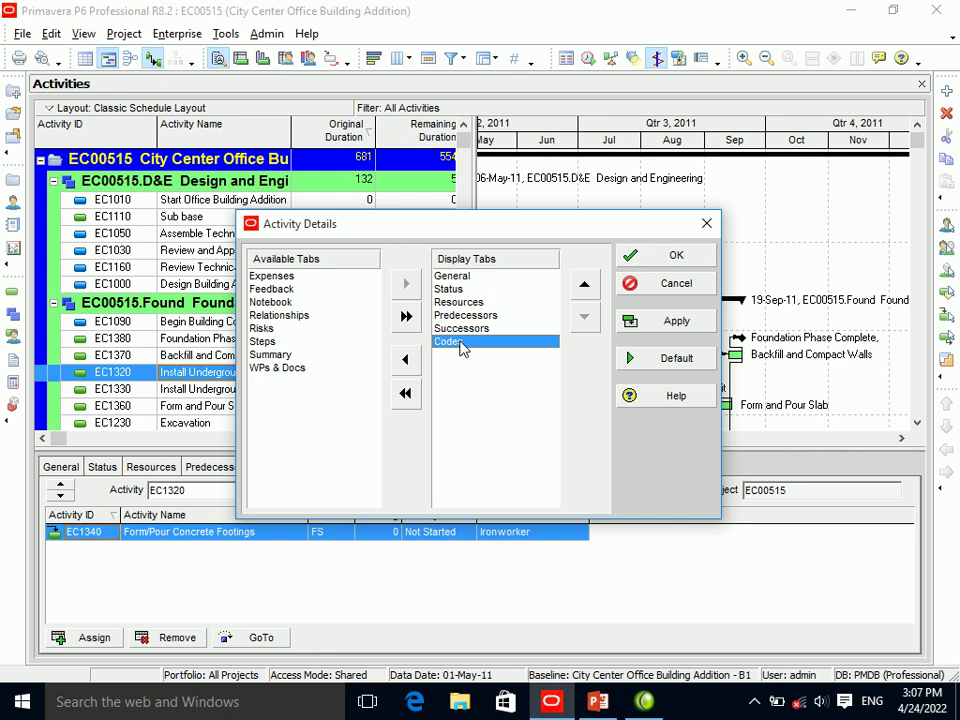
click(405, 366)
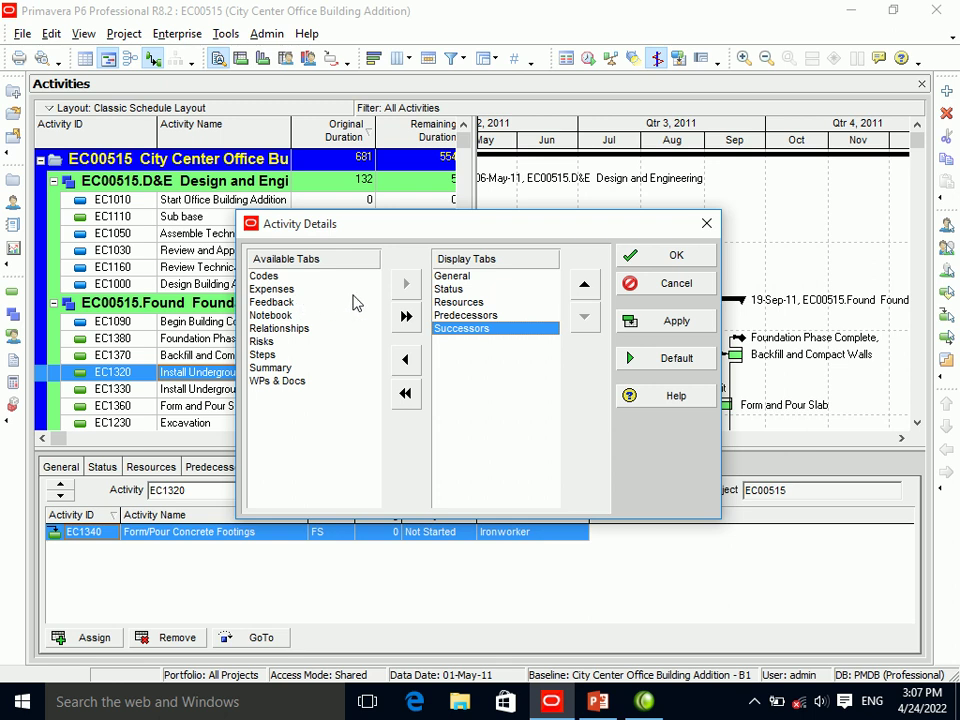
click(278, 382)
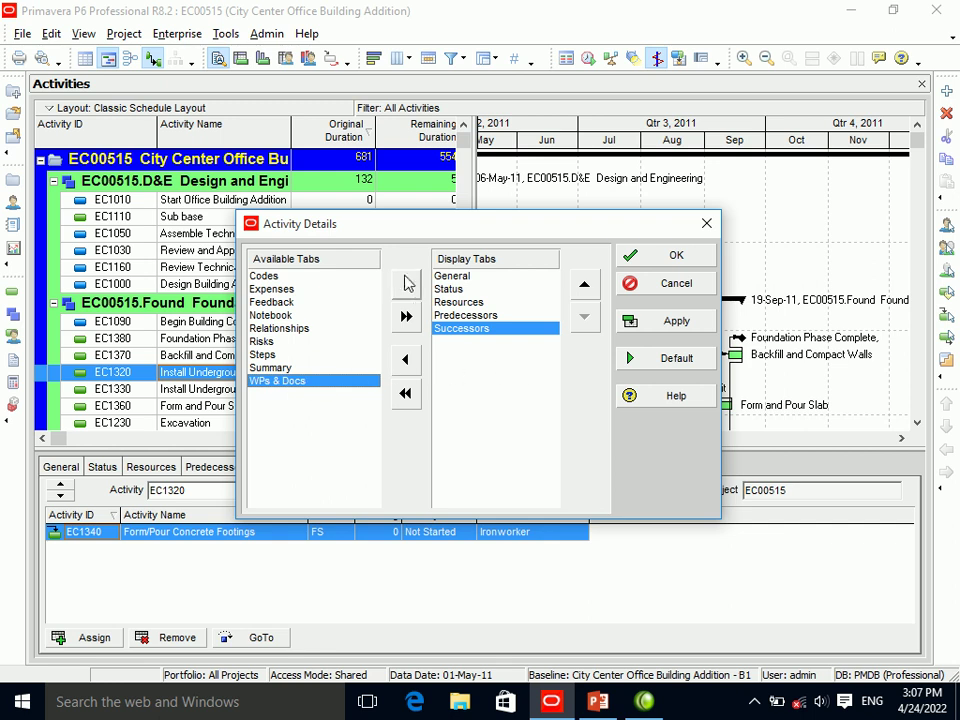
click(405, 286)
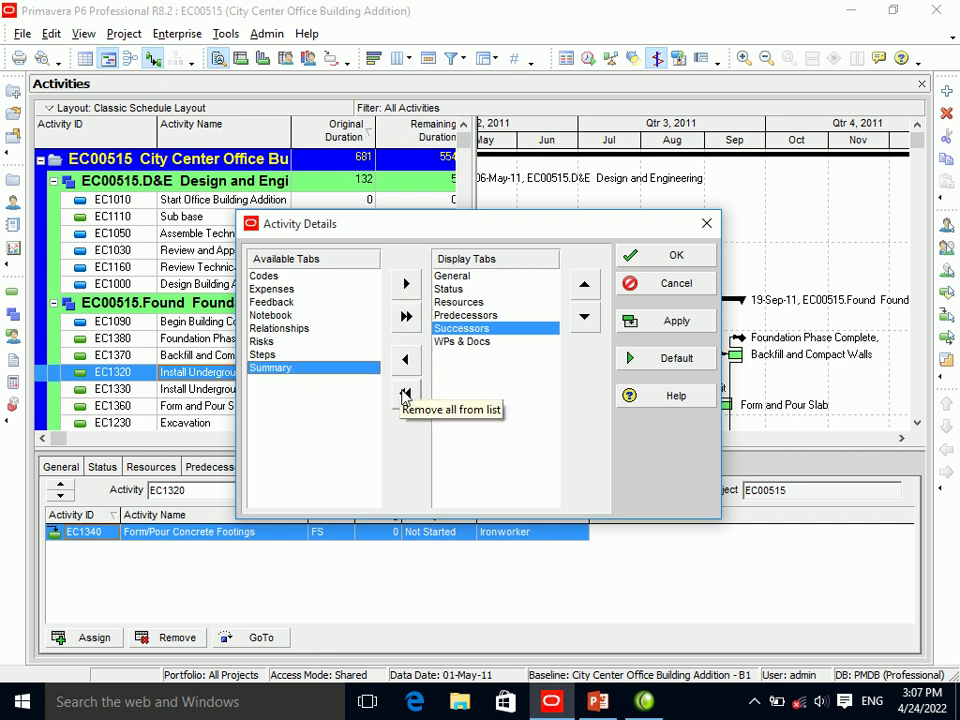
Try displaying all then hiding all tabs, dismissing the select-at-least-one-item warning.
click(406, 318)
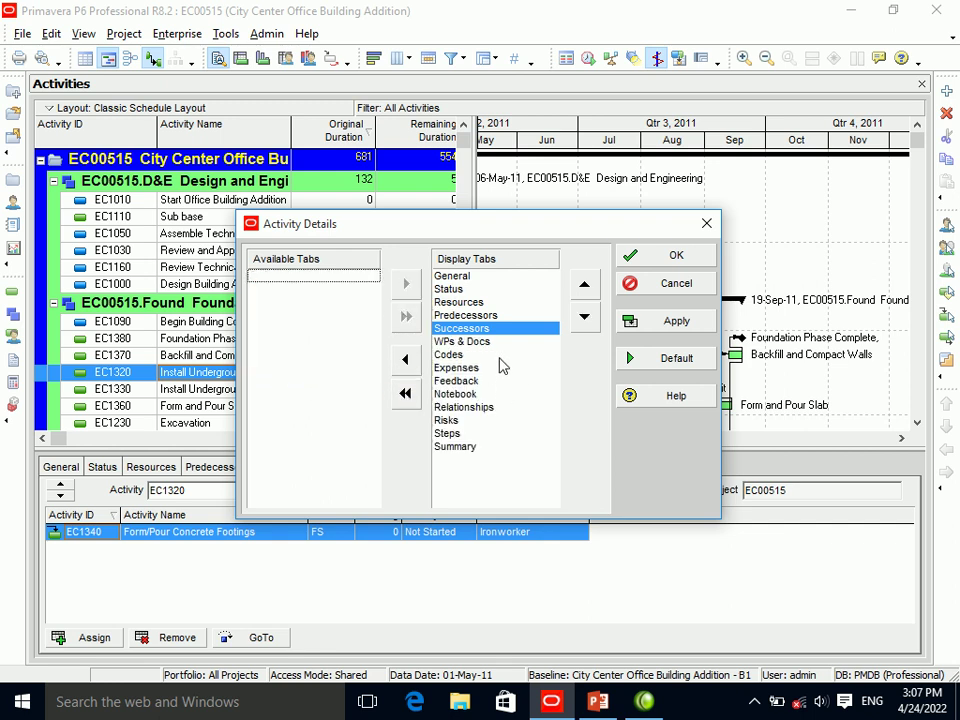
click(404, 394)
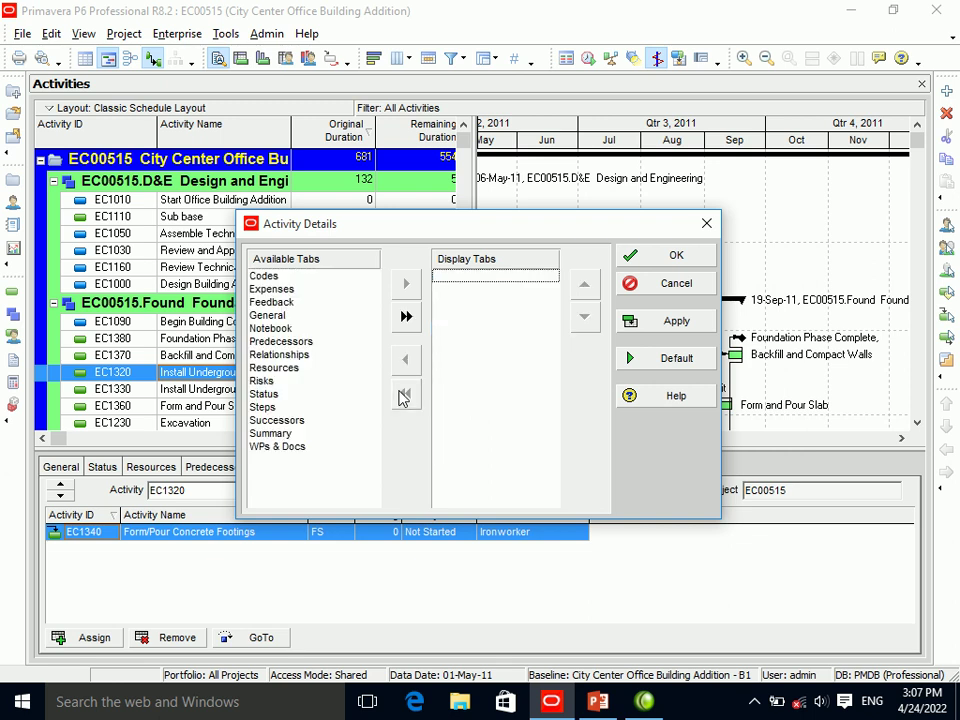
click(672, 321)
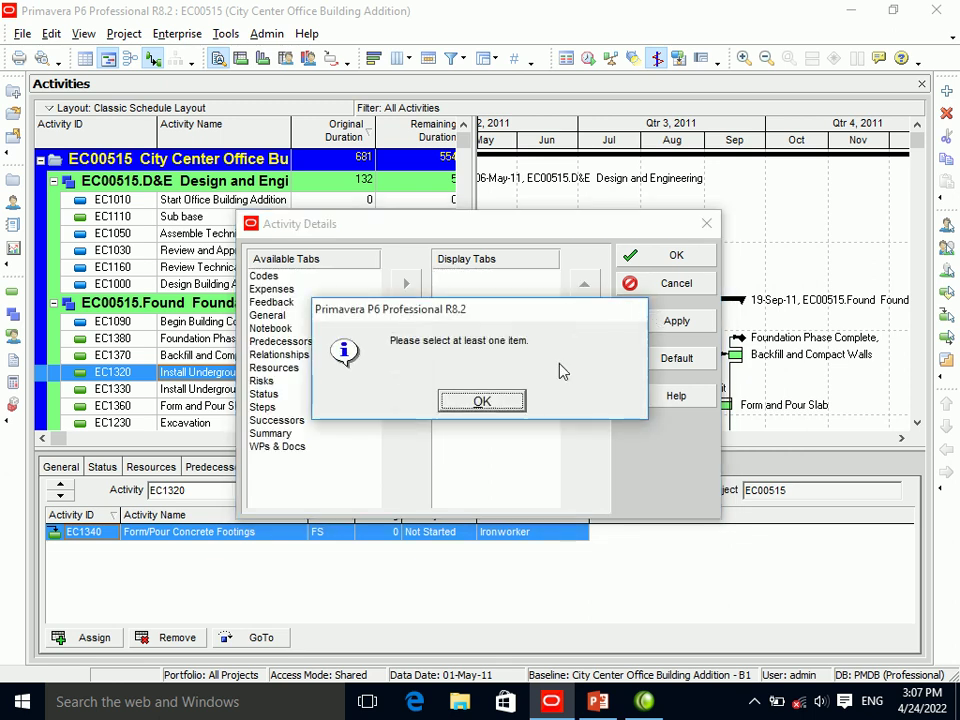
click(480, 402)
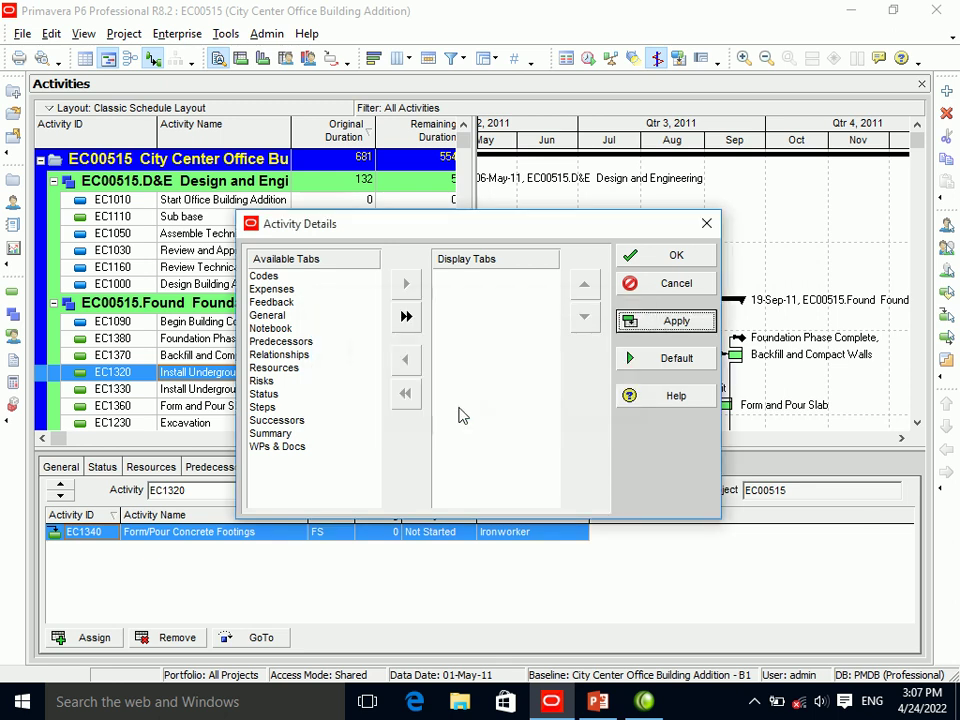
Add General, Predecessors, Codes and Successors to the displayed tabs.
click(274, 316)
click(407, 285)
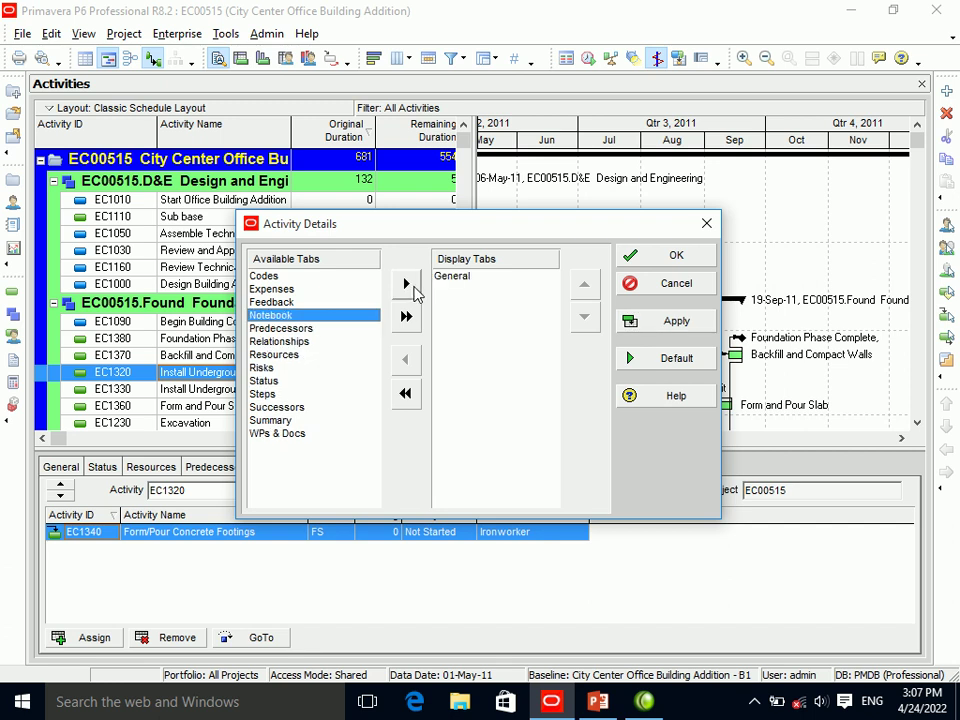
click(272, 328)
click(407, 286)
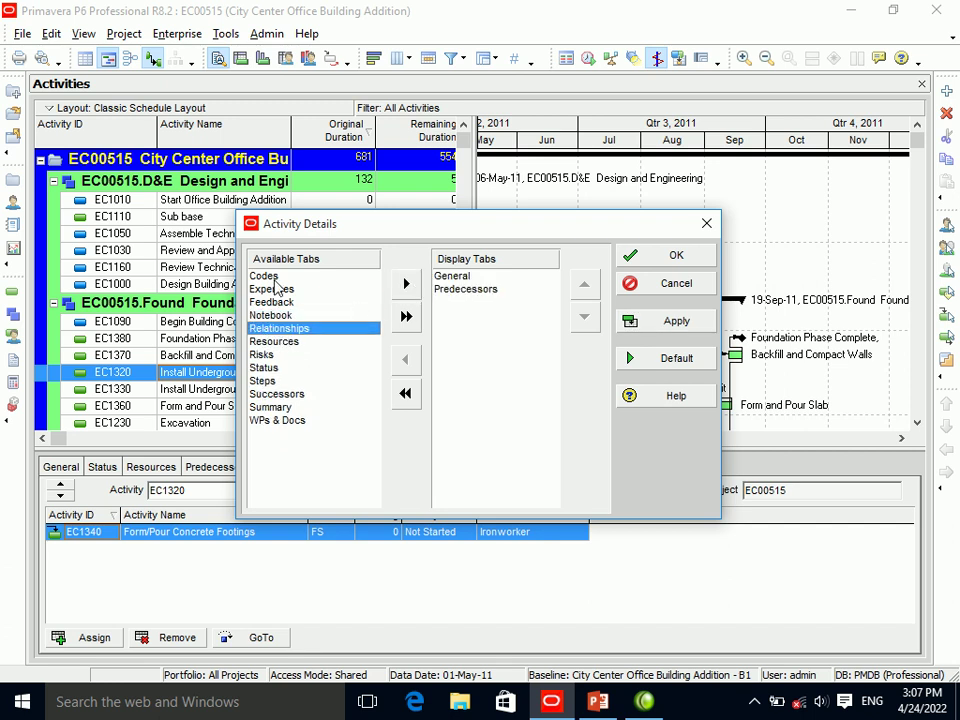
click(266, 276)
click(406, 284)
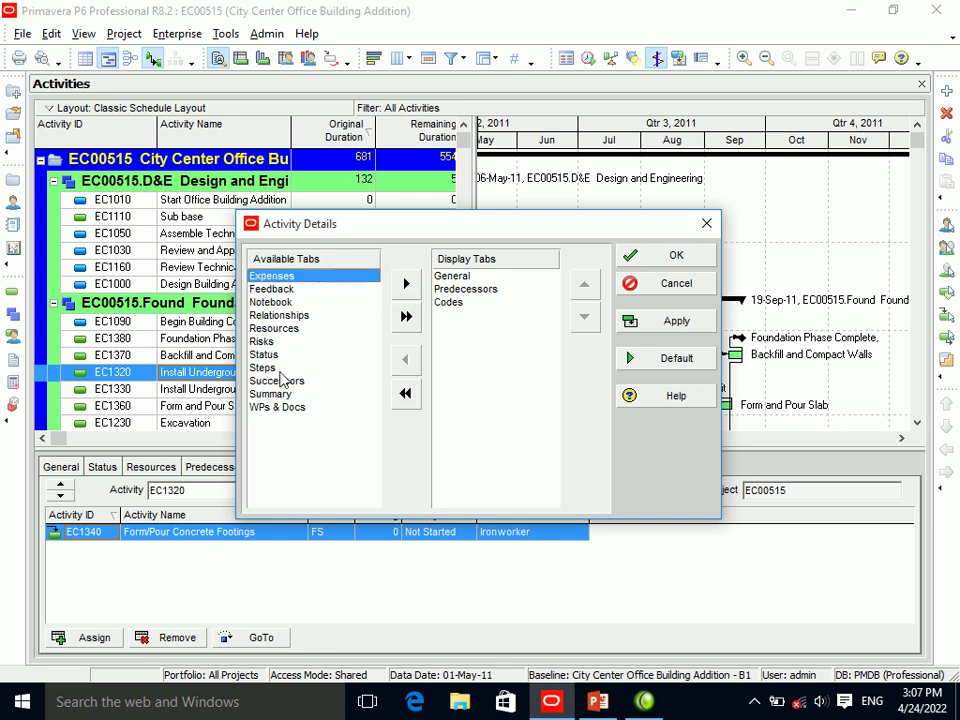
click(277, 380)
click(406, 284)
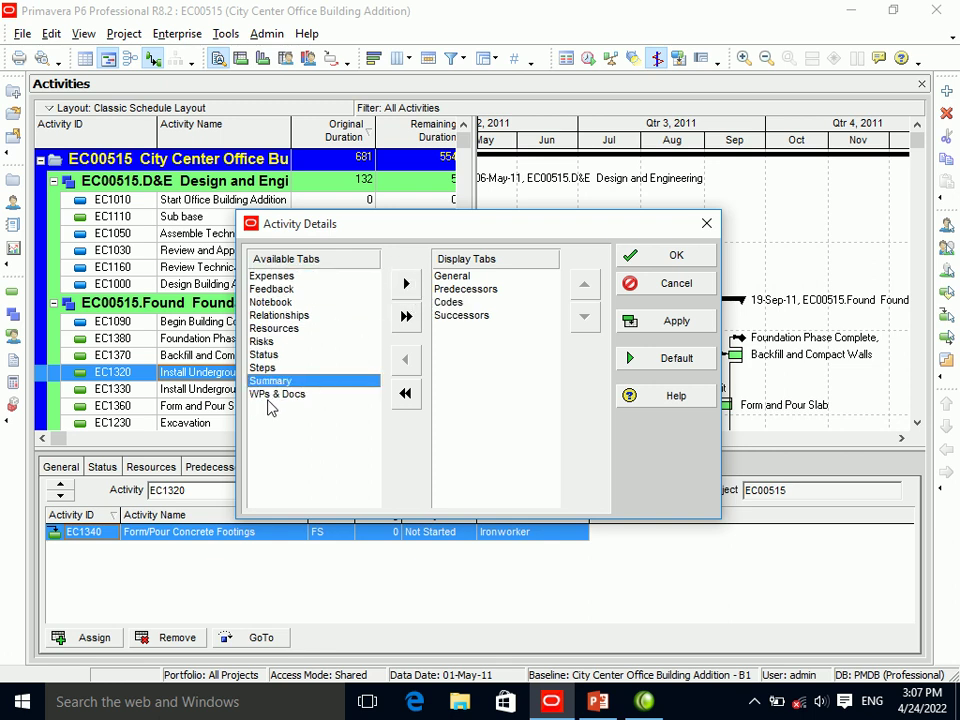
Add Summary, Status and Resources to the displayed tabs and apply.
click(406, 284)
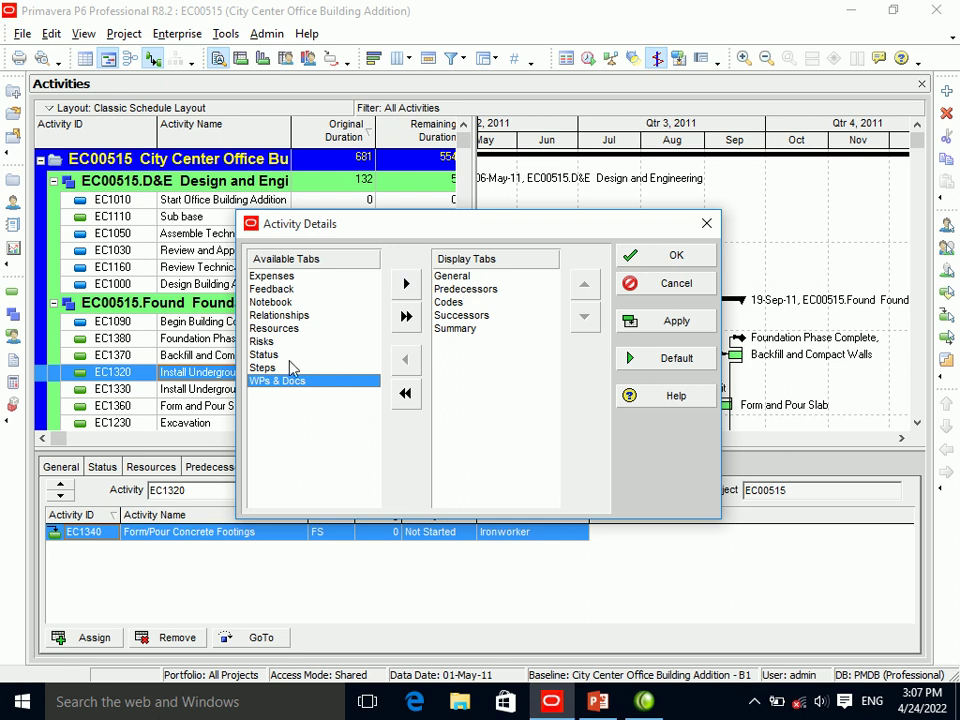
click(290, 354)
click(406, 284)
click(293, 342)
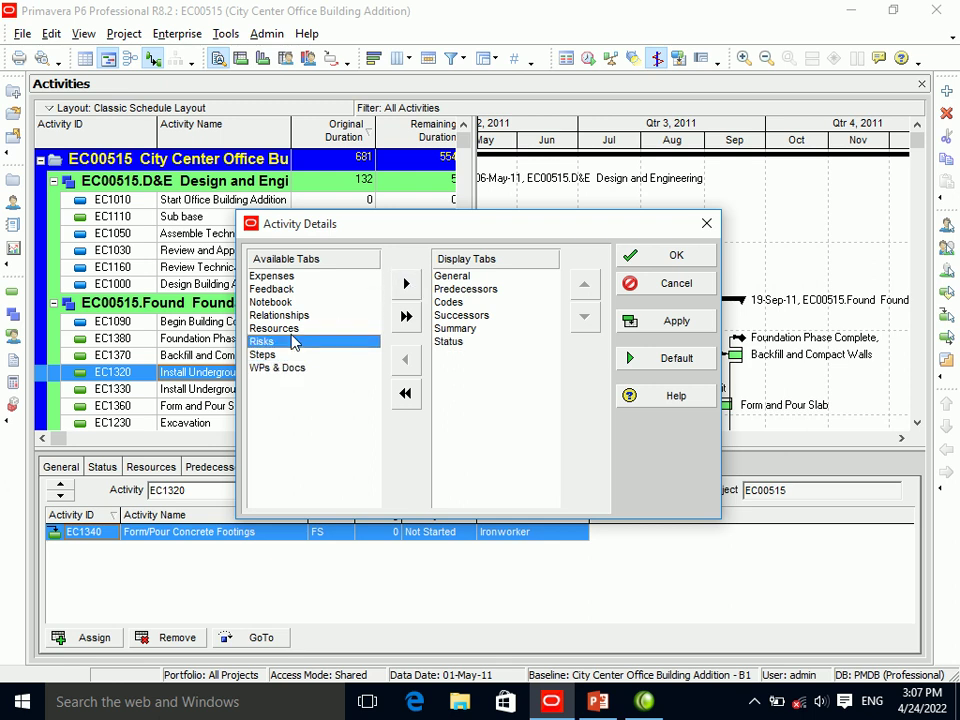
click(316, 328)
click(406, 284)
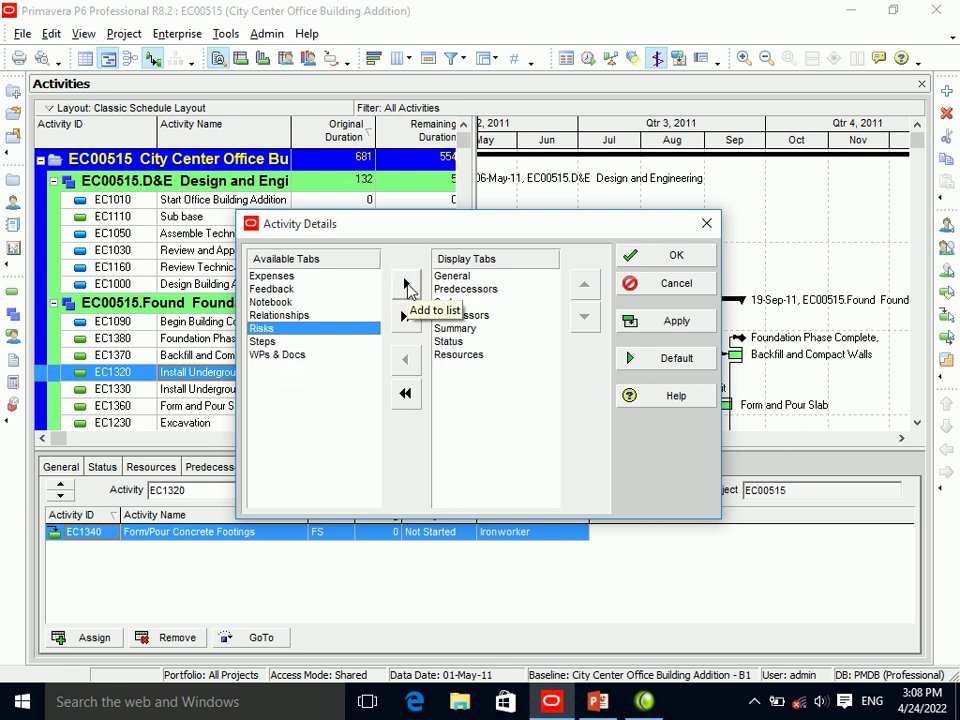
click(660, 324)
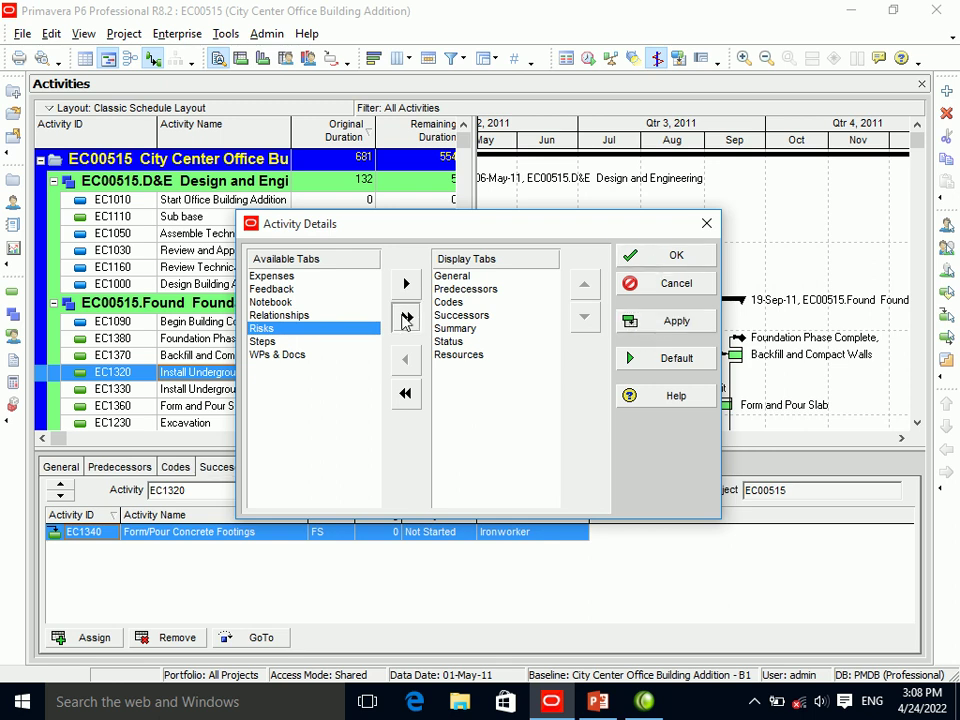
Display all remaining tabs, apply, and close the dialog with OK.
click(406, 316)
click(671, 320)
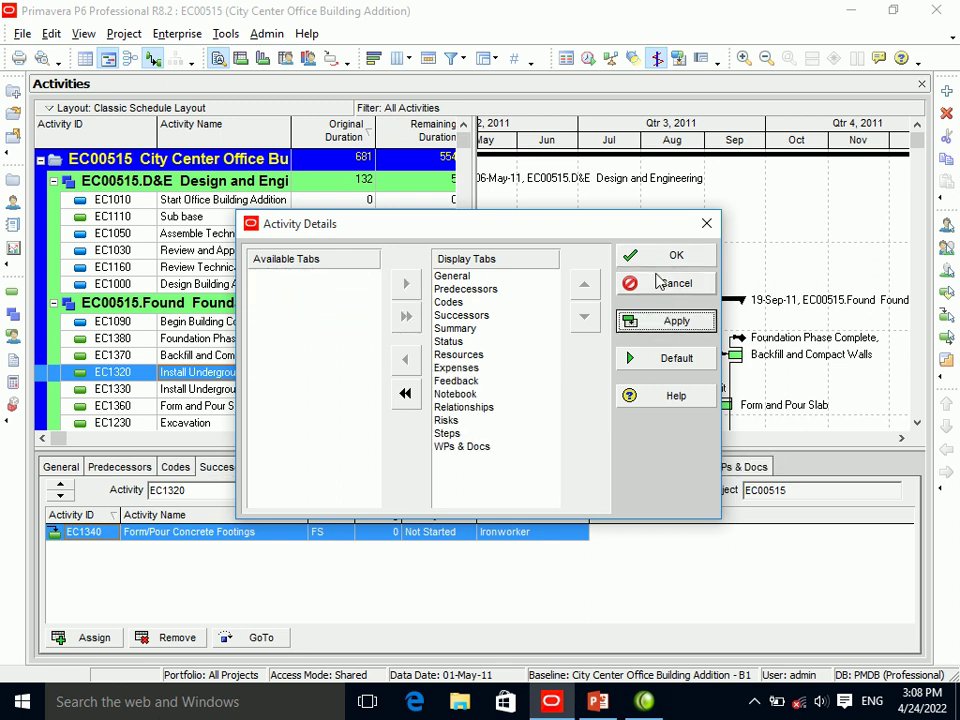
click(660, 258)
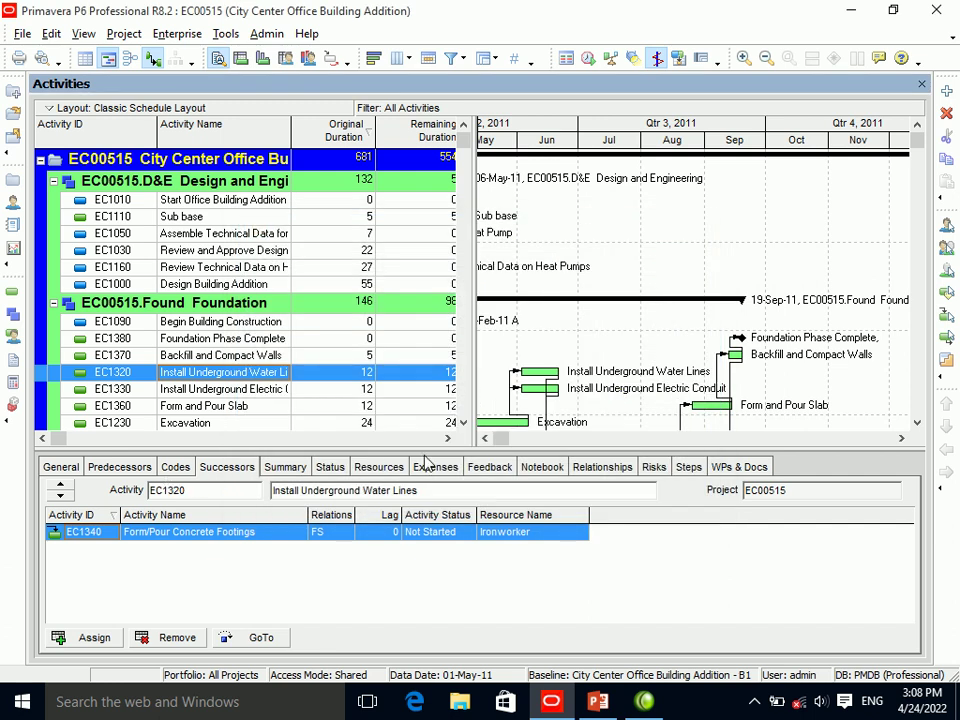
Select EC1160 and browse Relationships through Predecessors, ending on its Phase, Department and Responsibility codes.
click(203, 267)
click(580, 472)
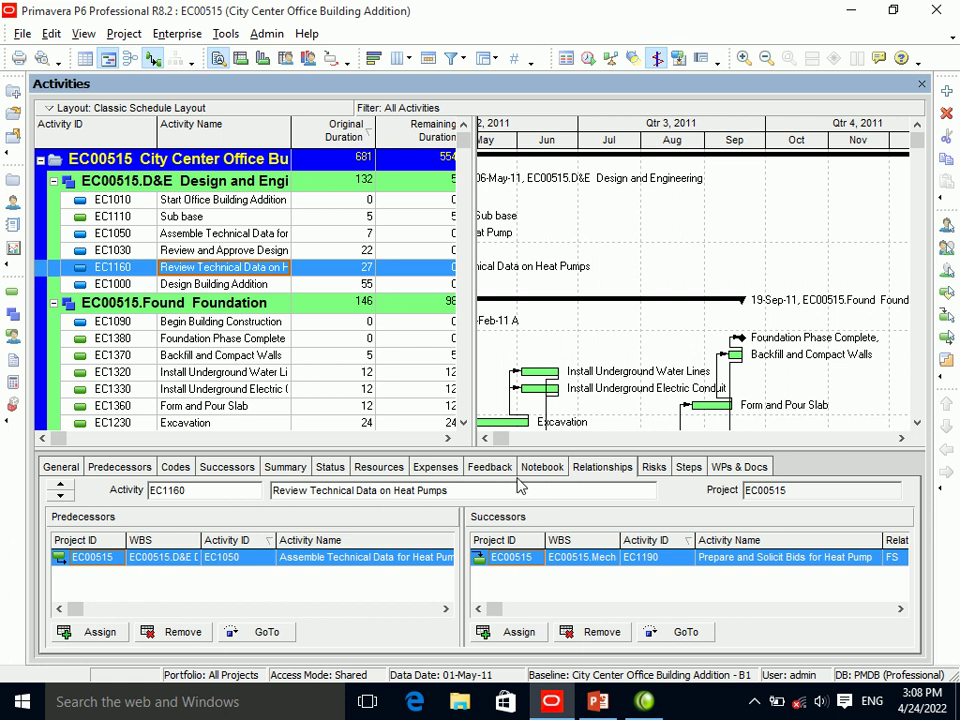
click(489, 467)
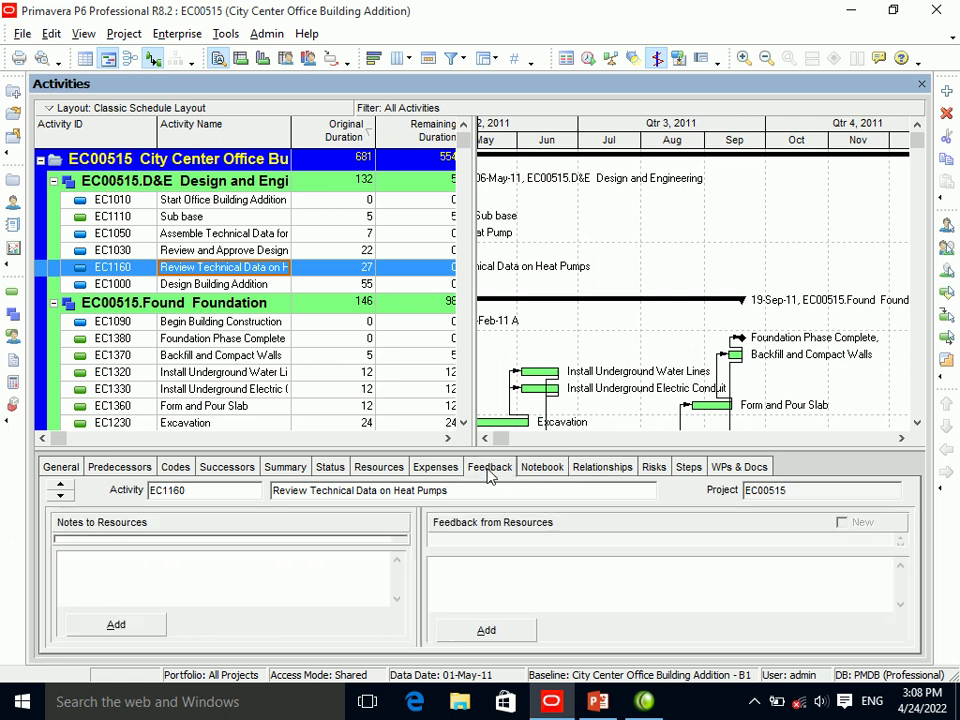
click(435, 467)
click(397, 470)
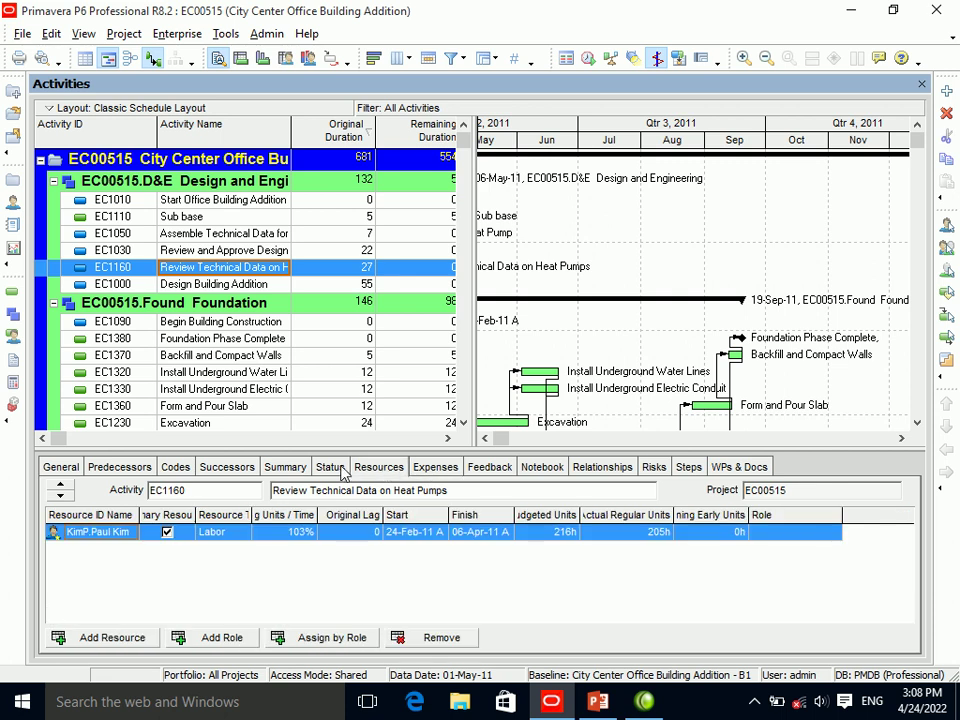
click(330, 468)
click(292, 472)
click(227, 468)
click(172, 470)
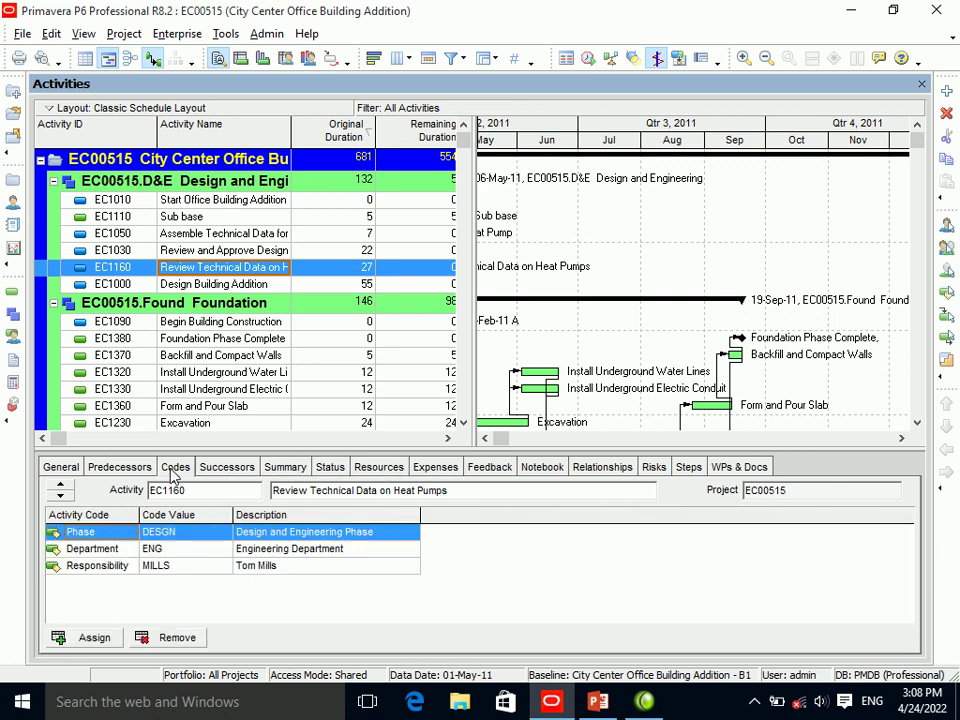
click(125, 467)
click(163, 467)
Limit the activity detail tabs to only General and Predecessors.
right_click(829, 472)
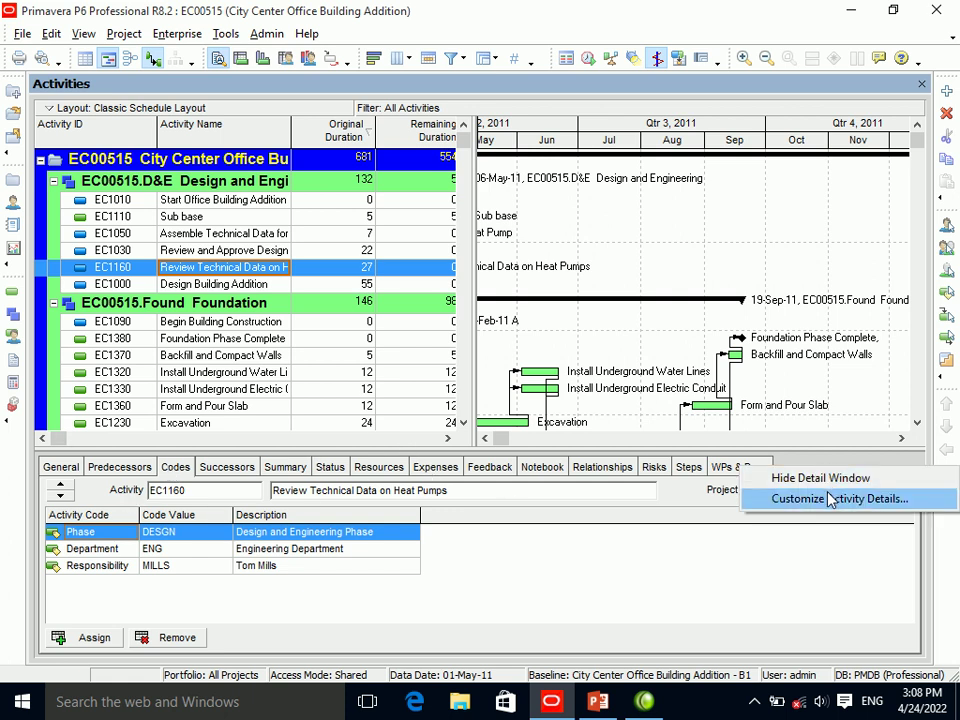
click(820, 499)
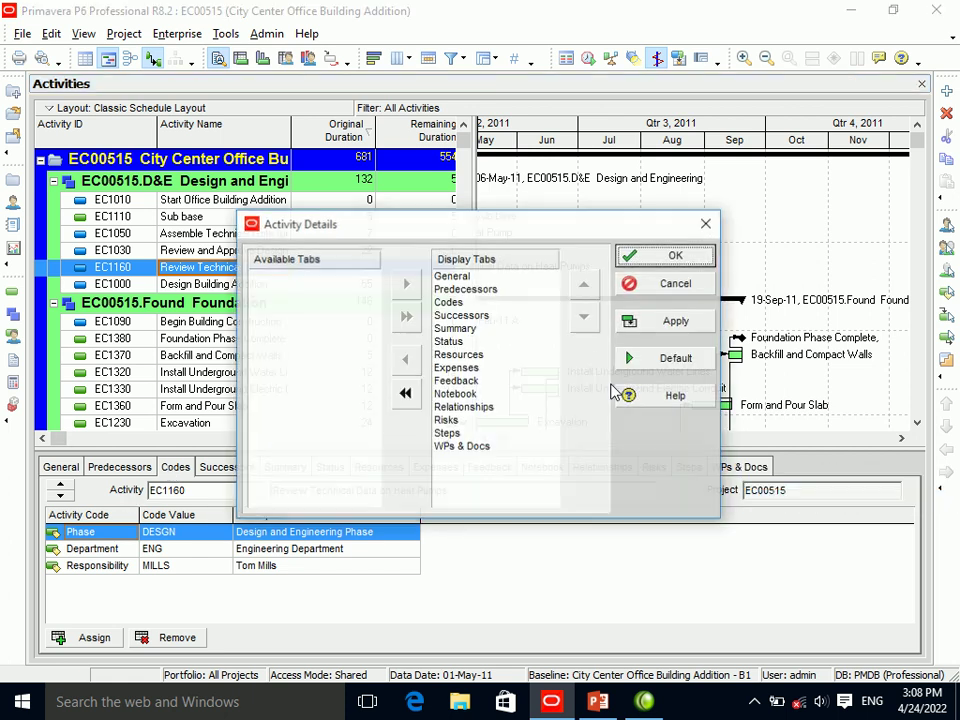
click(452, 302)
click(405, 390)
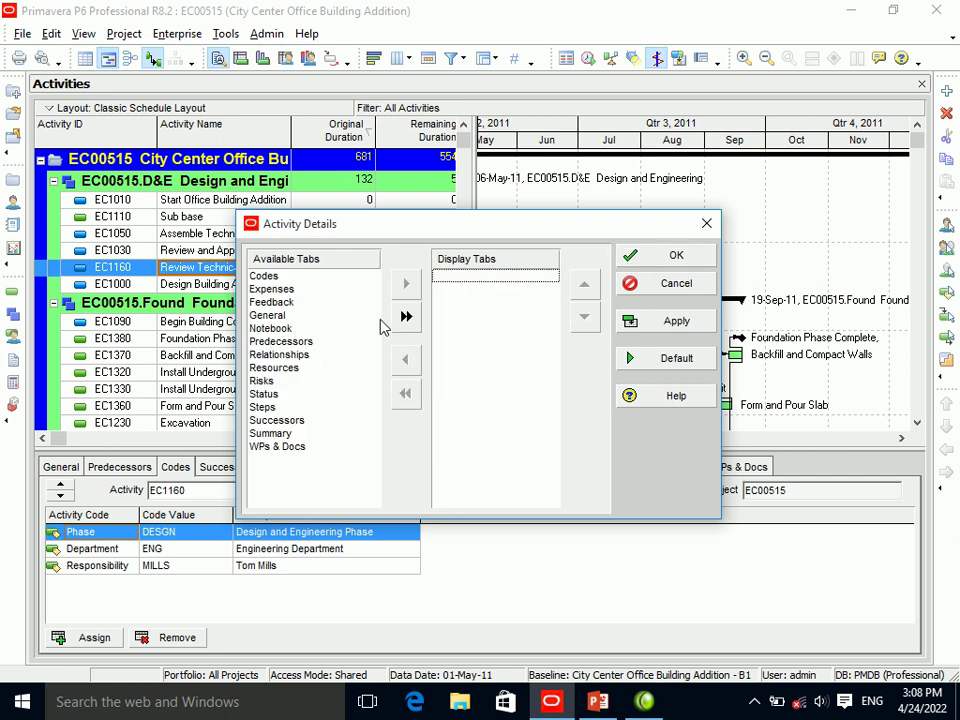
click(268, 316)
click(406, 284)
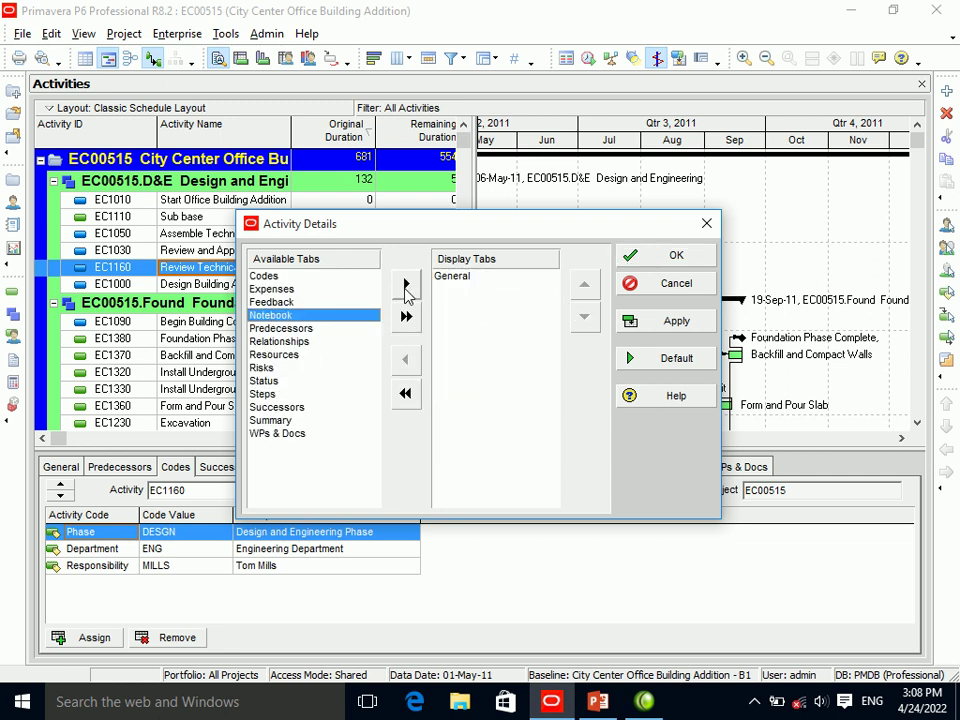
click(286, 339)
click(281, 328)
click(406, 284)
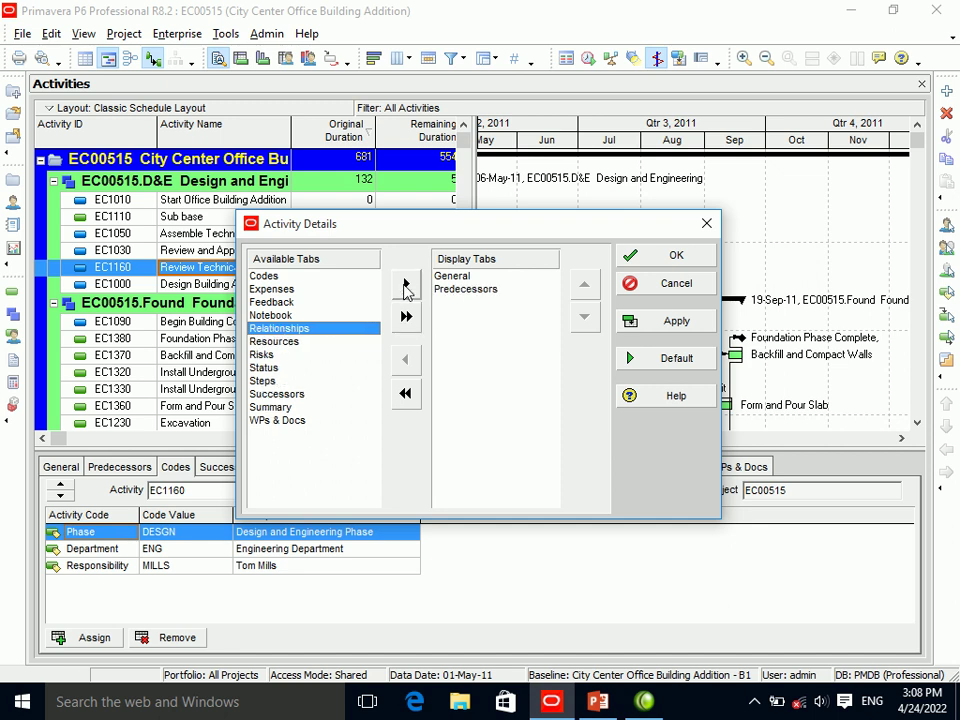
click(662, 326)
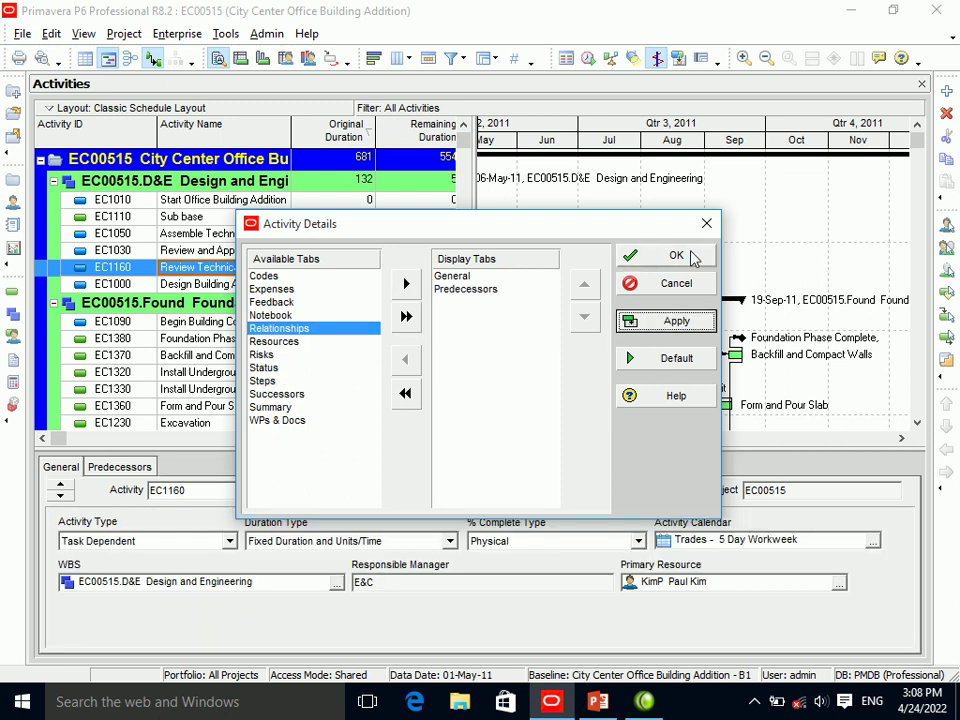
click(650, 256)
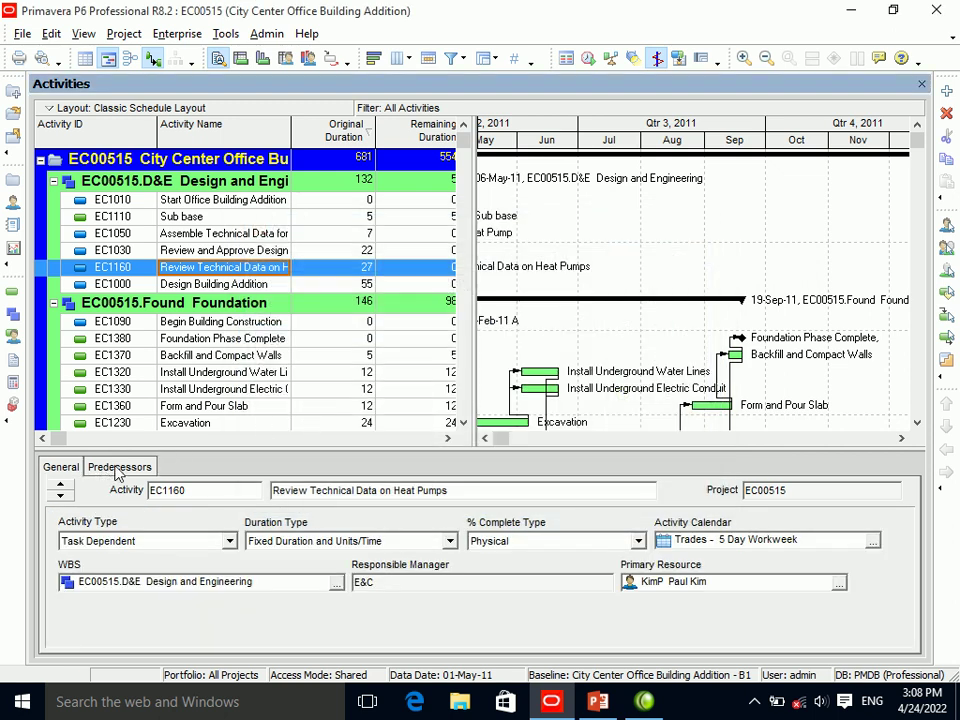
Restore all activity detail tabs to the details display.
right_click(452, 520)
click(495, 553)
click(400, 317)
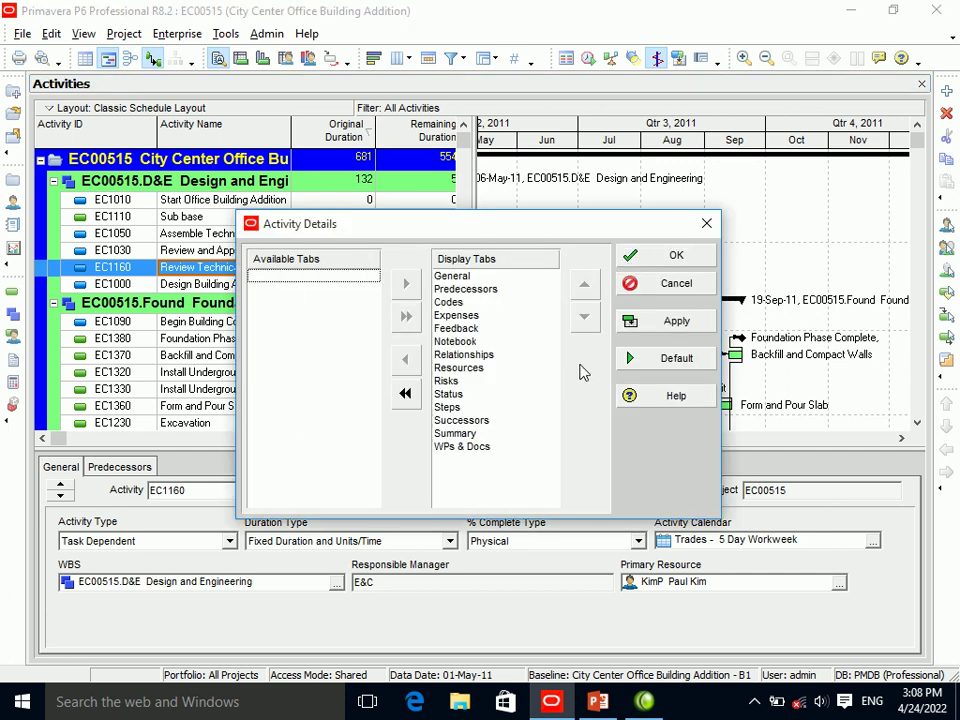
click(651, 324)
click(665, 262)
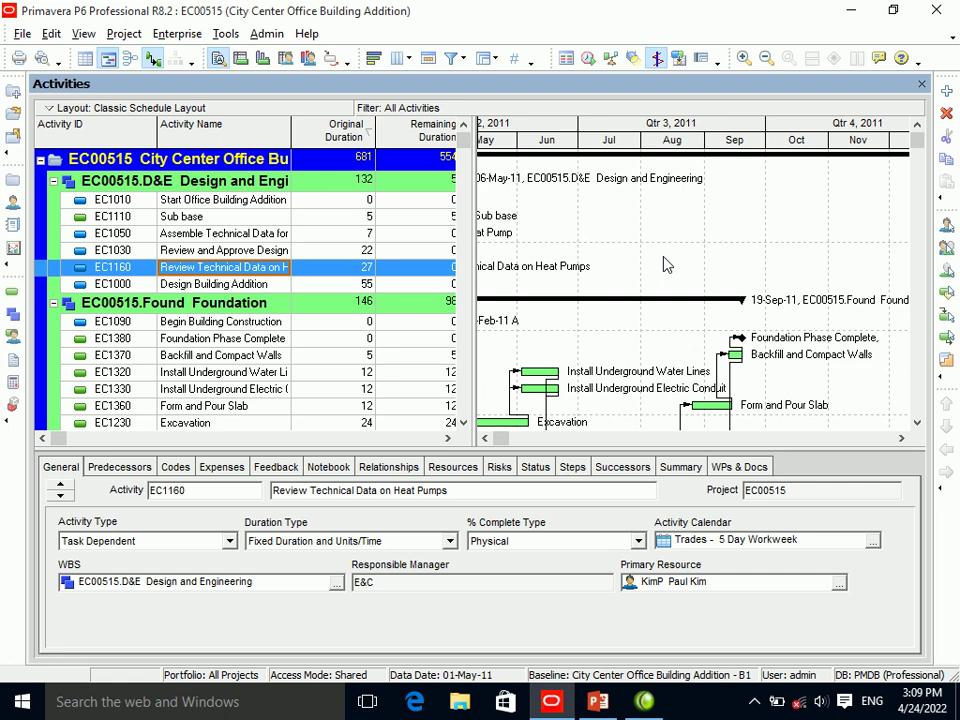
Open User Preferences, view the Time Units and Startup Filters pages, and return to Time Units.
click(52, 34)
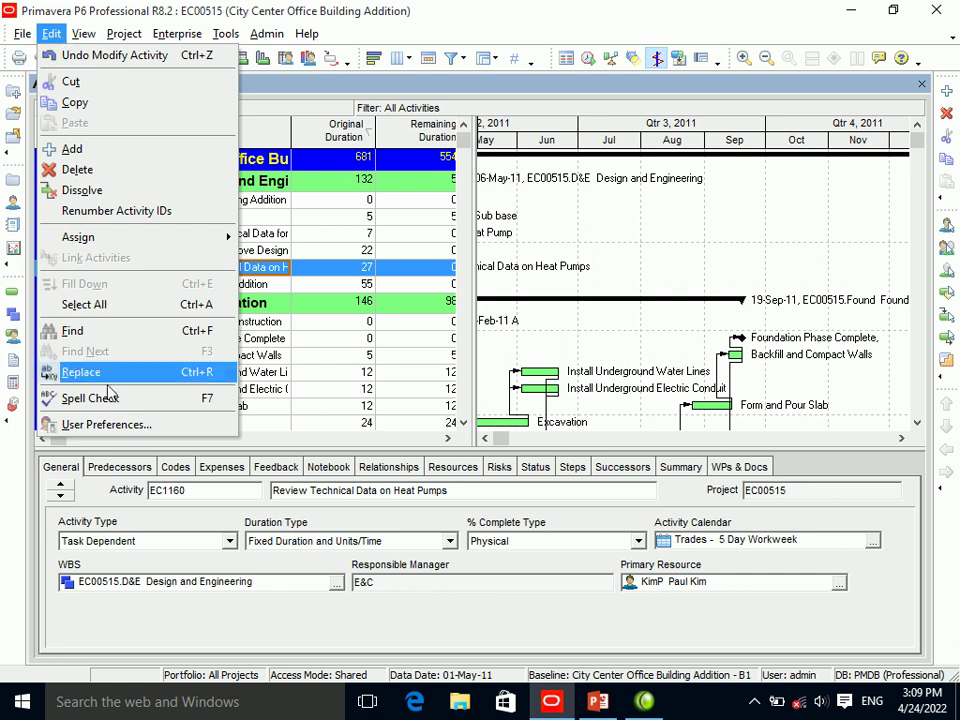
click(114, 428)
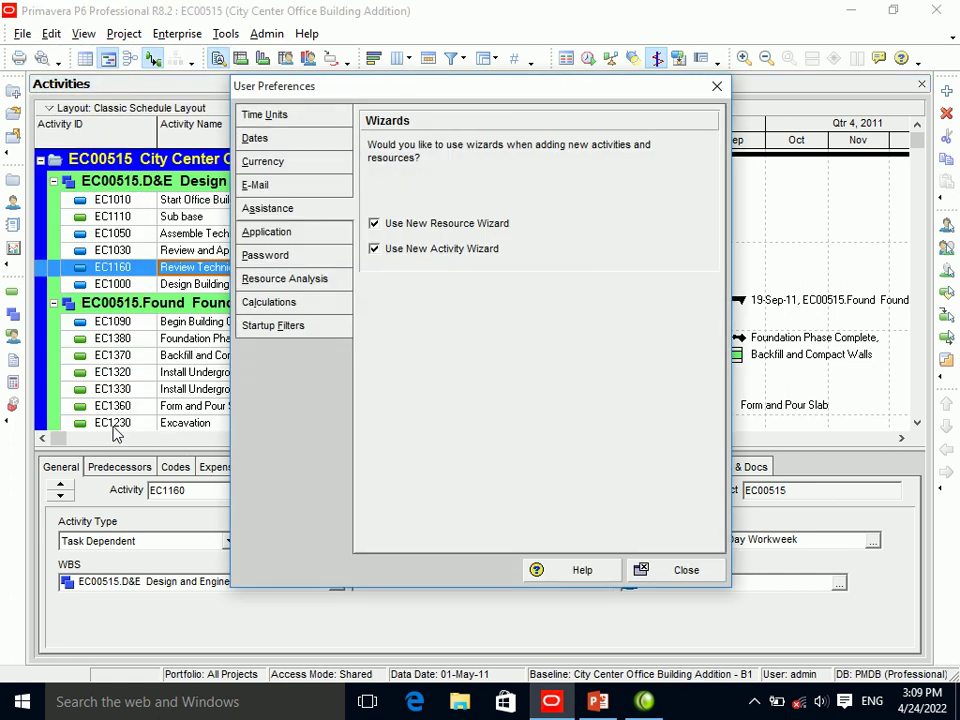
click(266, 115)
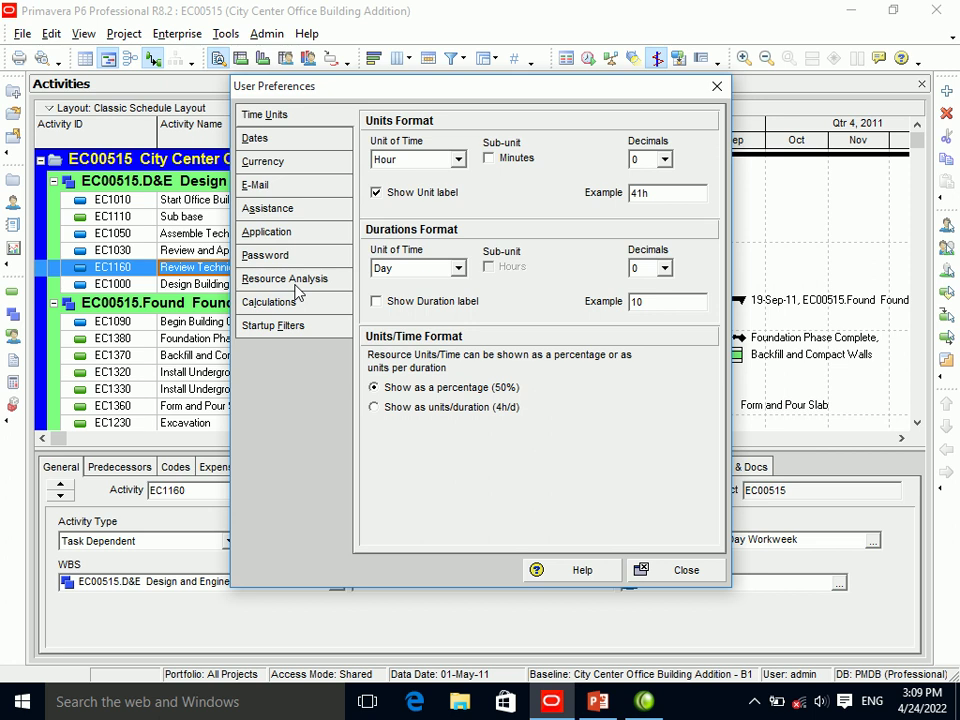
click(295, 333)
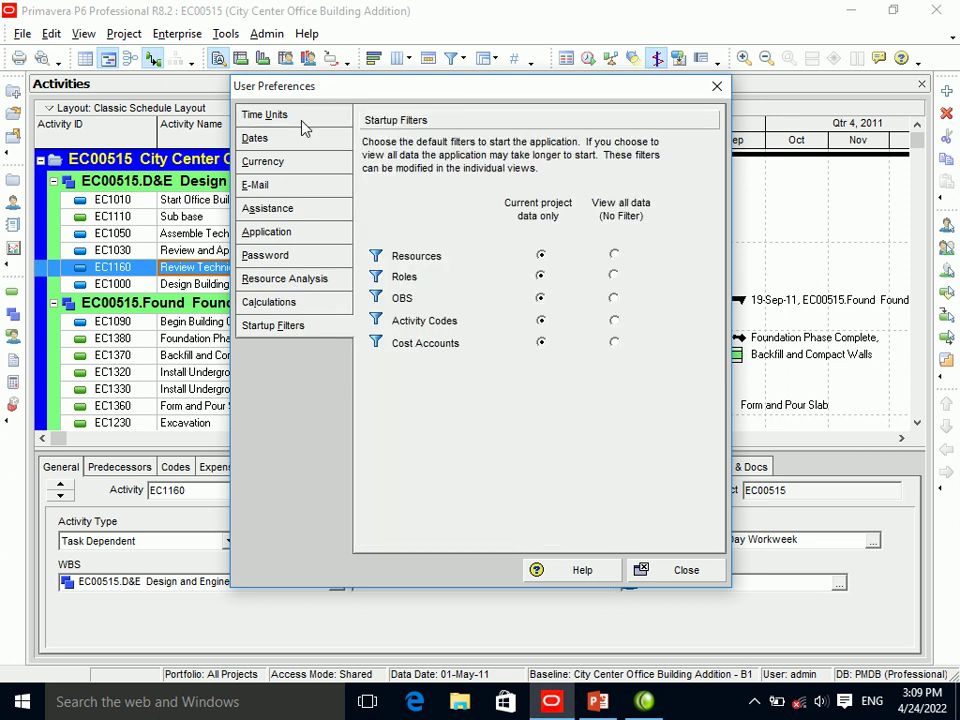
click(301, 121)
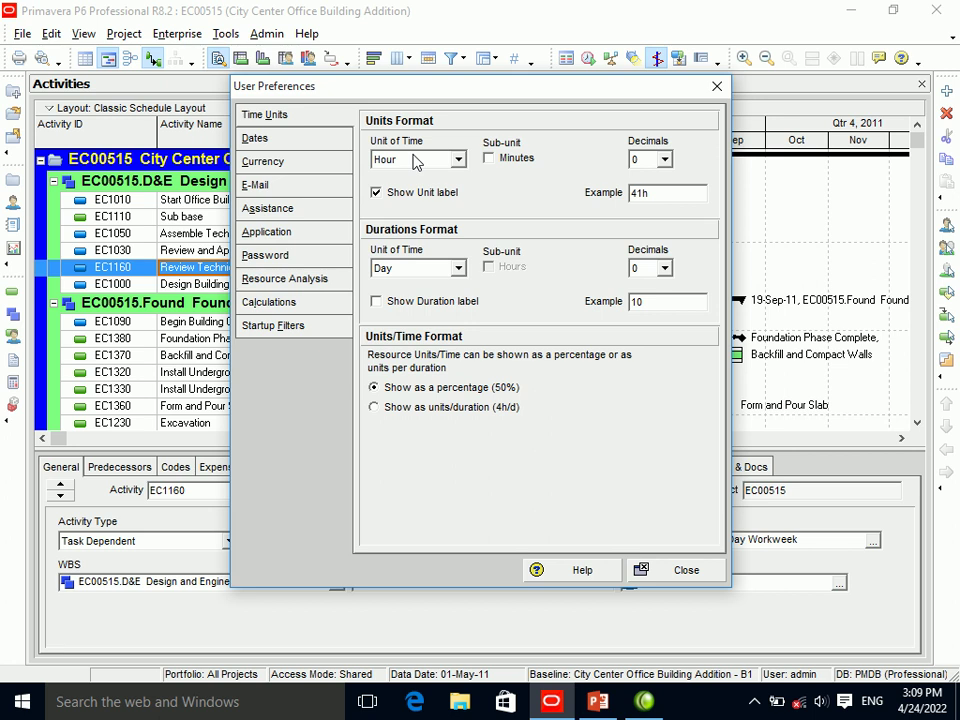
click(417, 163)
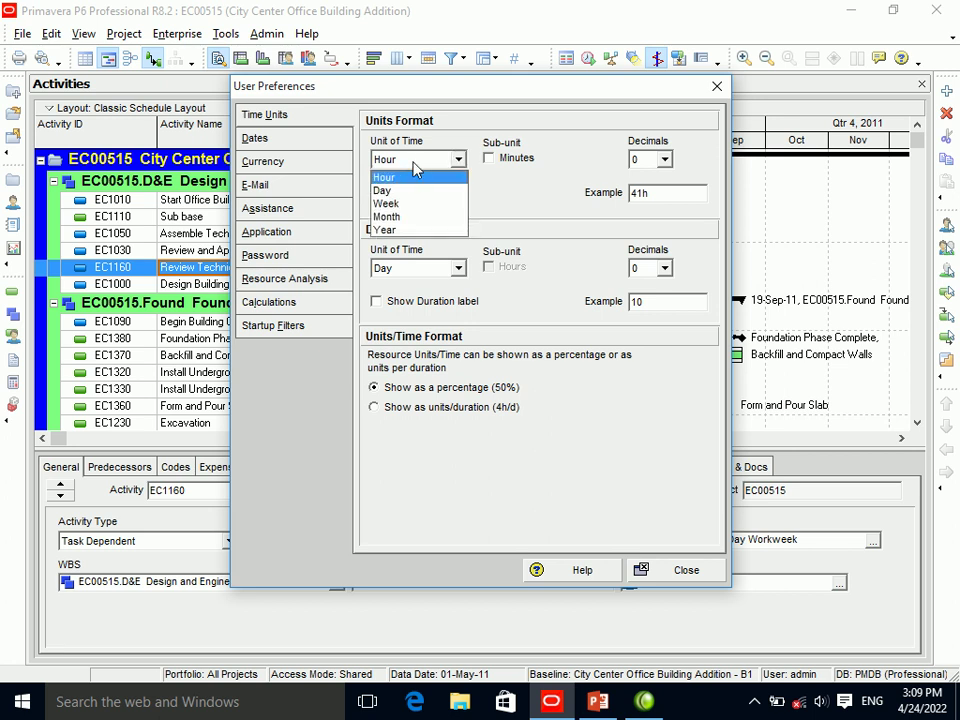
click(417, 168)
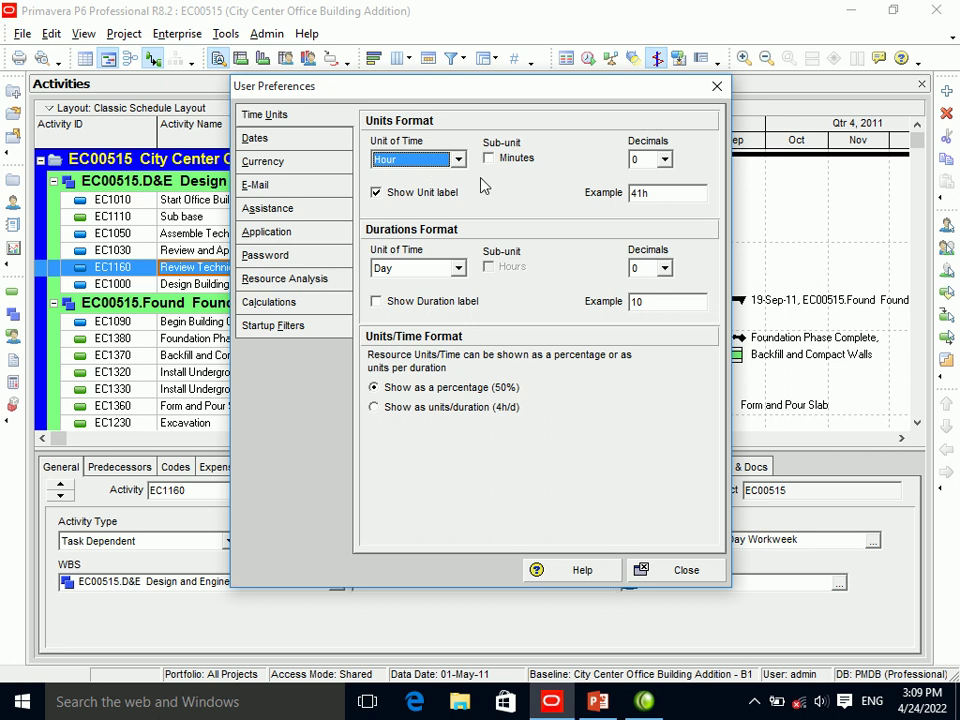
click(428, 163)
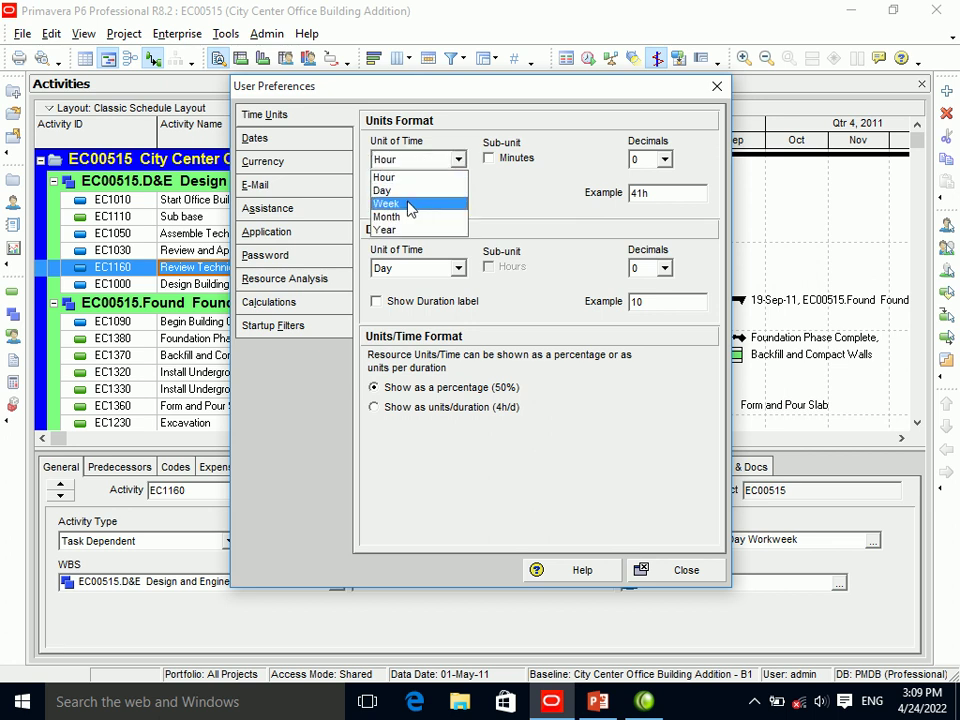
click(406, 167)
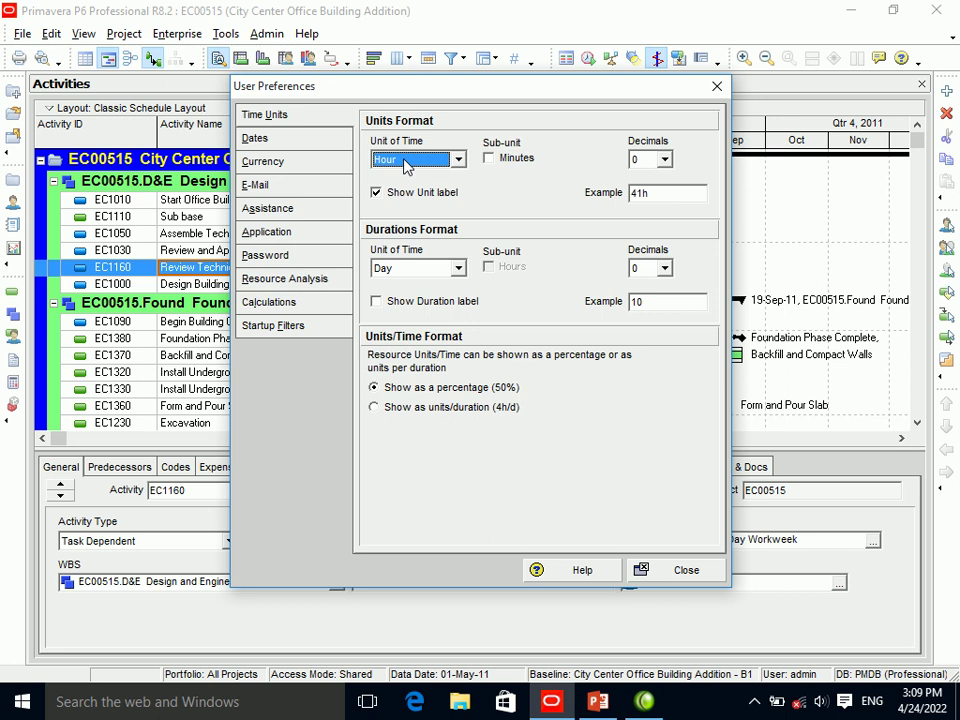
click(406, 163)
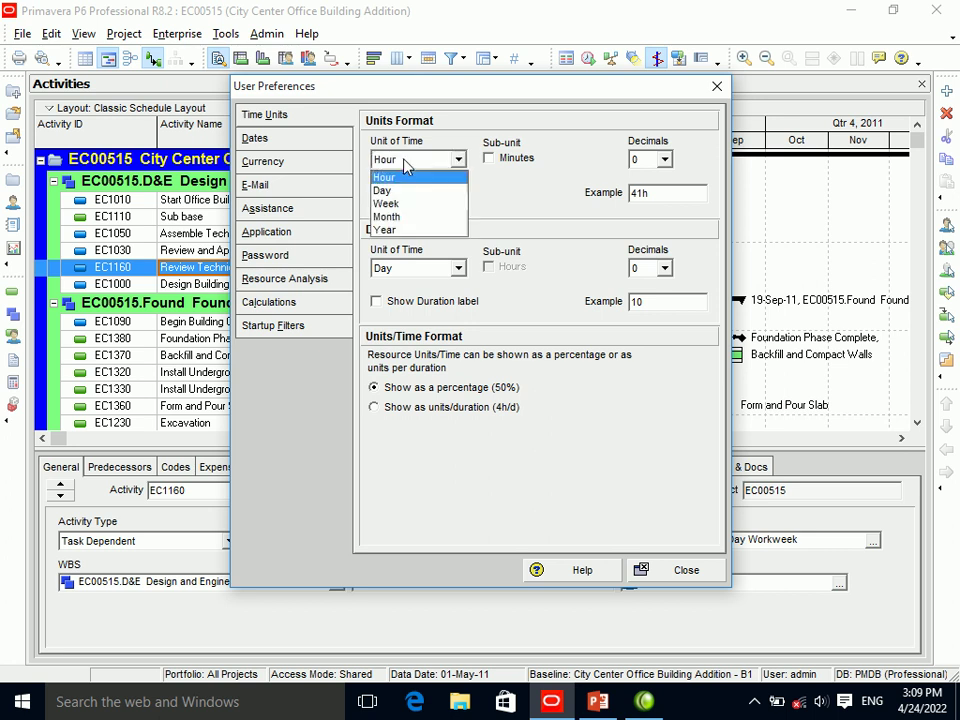
click(395, 203)
click(406, 163)
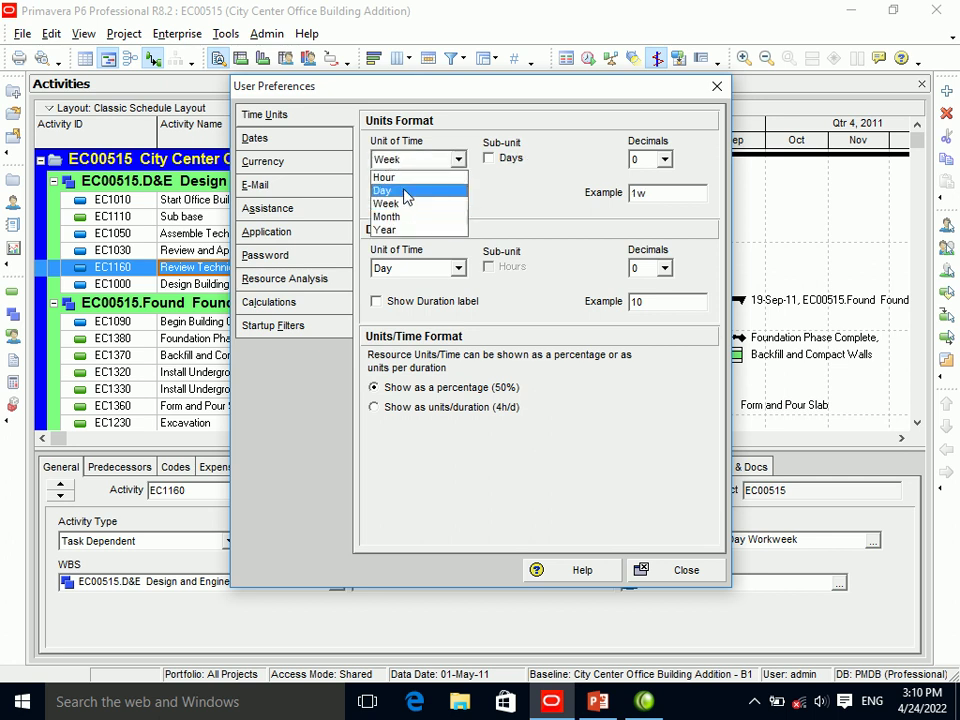
click(406, 192)
click(406, 163)
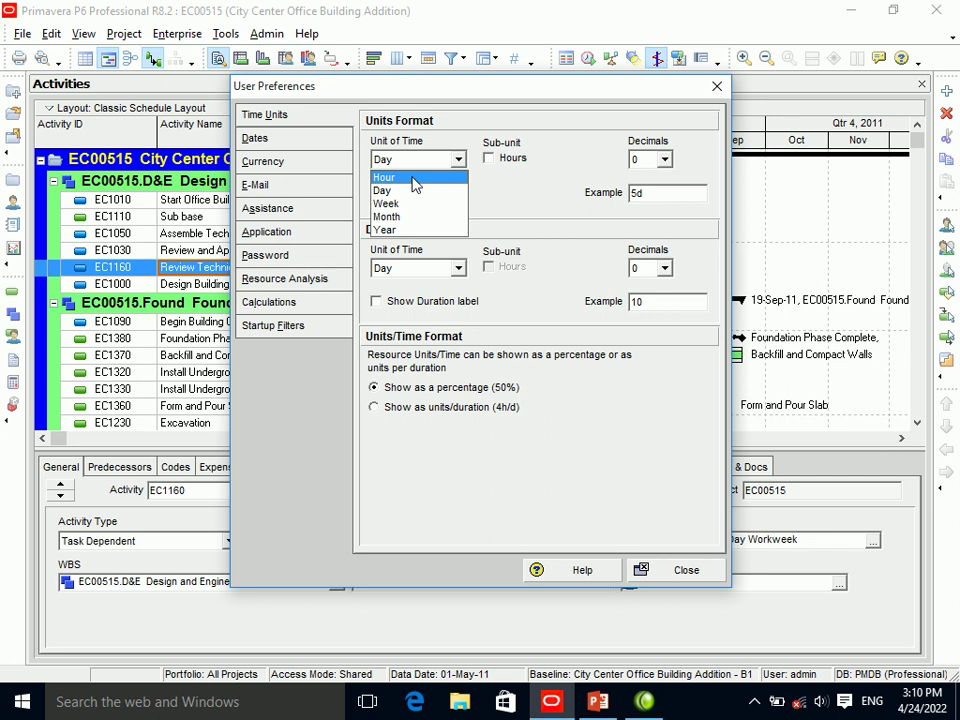
click(413, 178)
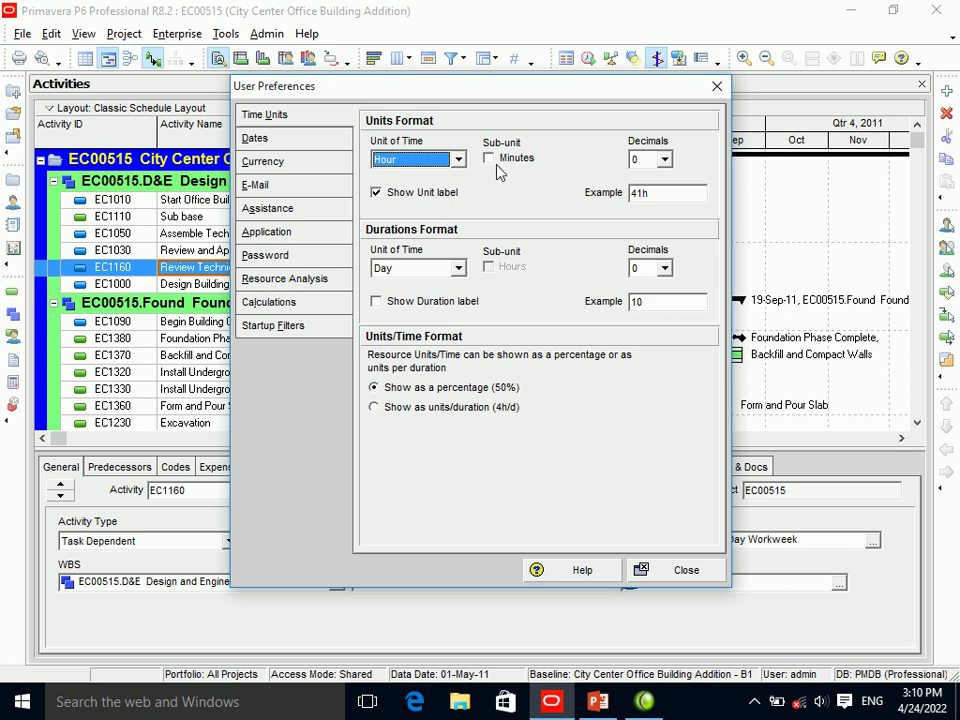
Try Day, Week, Month and Year as the units time unit, toggling the unit label.
click(410, 192)
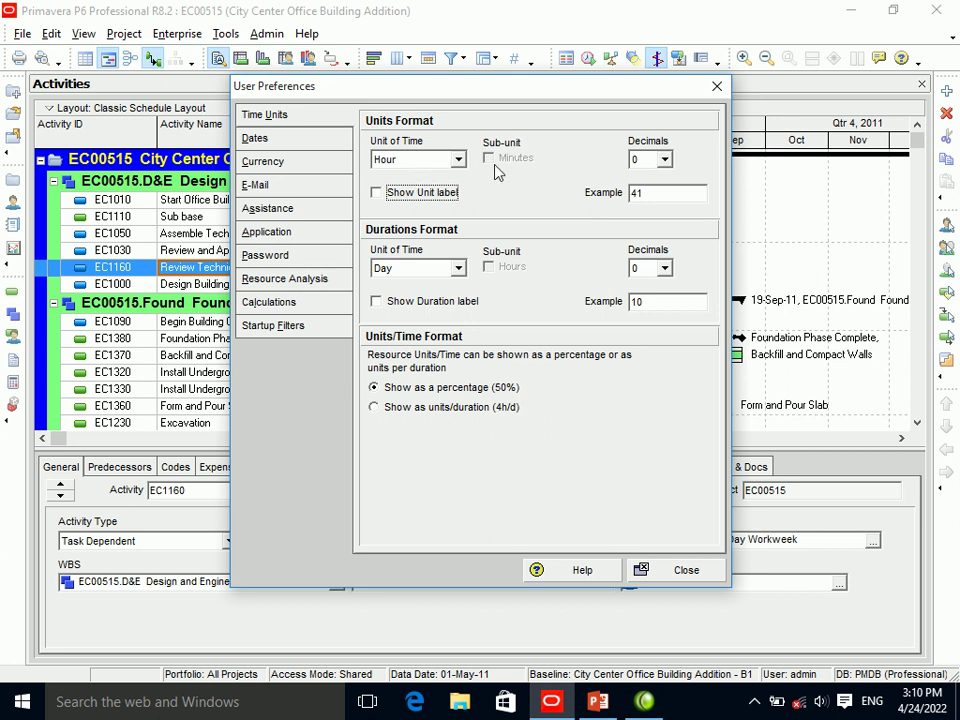
click(420, 162)
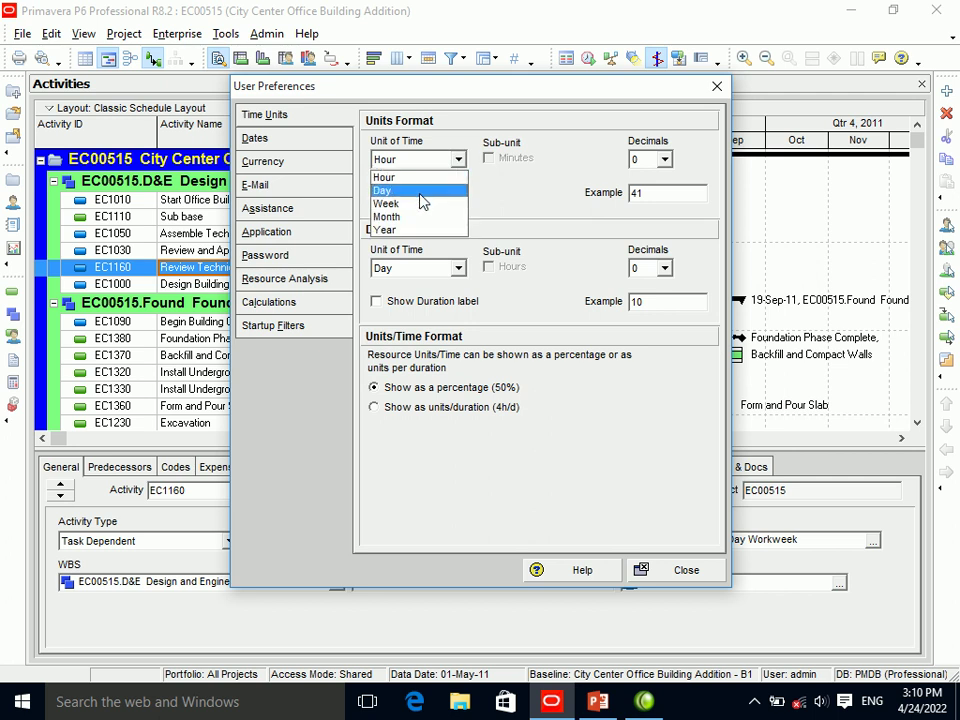
click(421, 190)
click(420, 196)
click(420, 160)
click(424, 205)
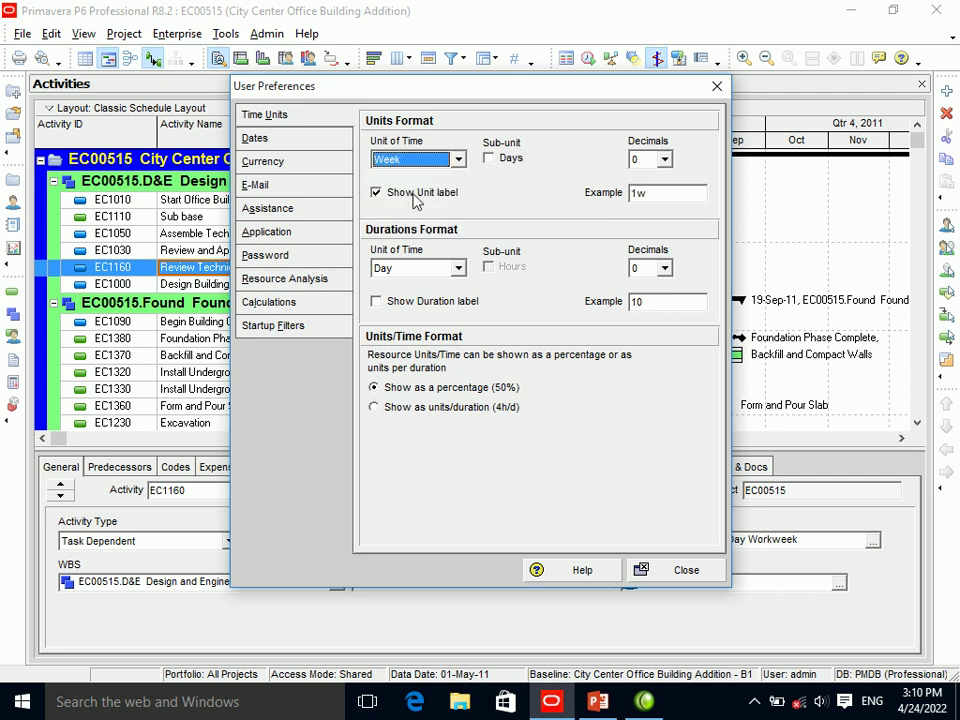
click(415, 160)
click(417, 217)
click(417, 163)
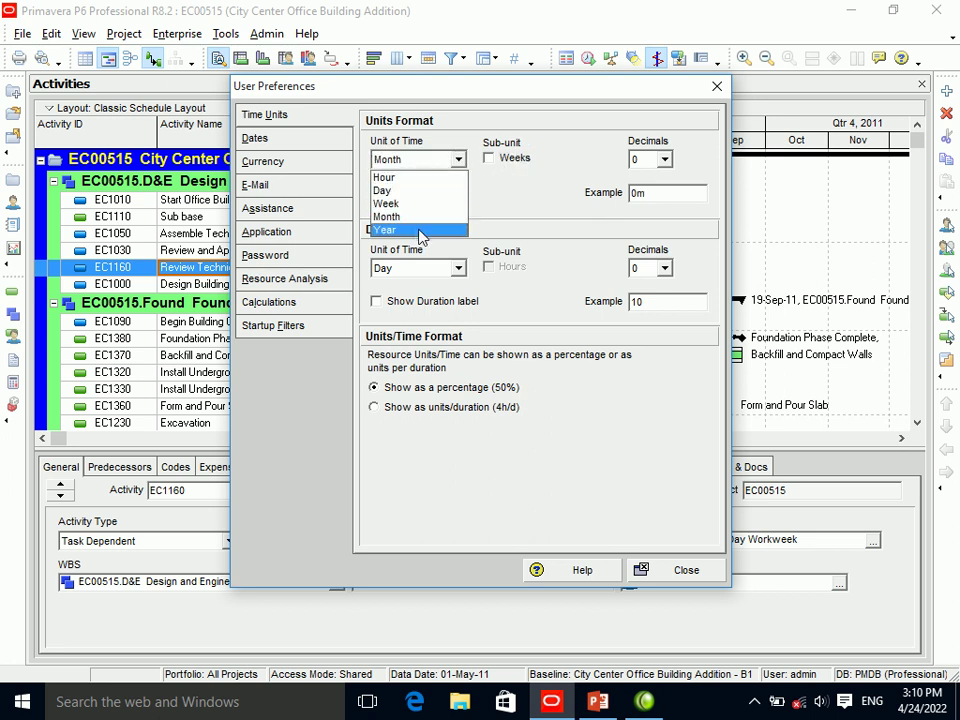
click(420, 229)
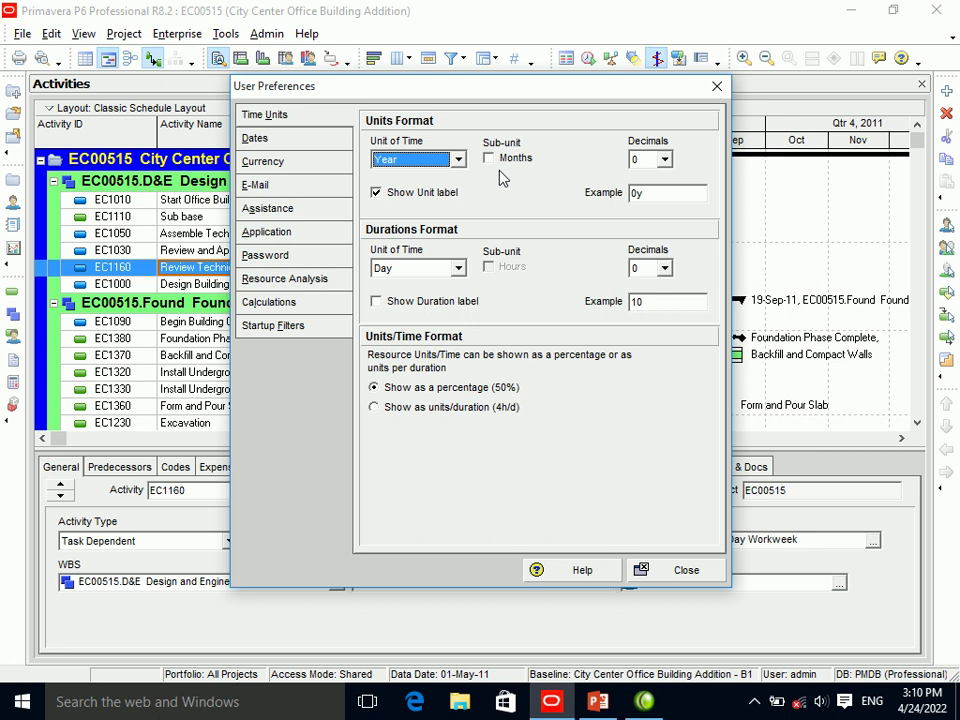
Set the units time unit to Day with the unit label shown, giving 5d.
click(401, 201)
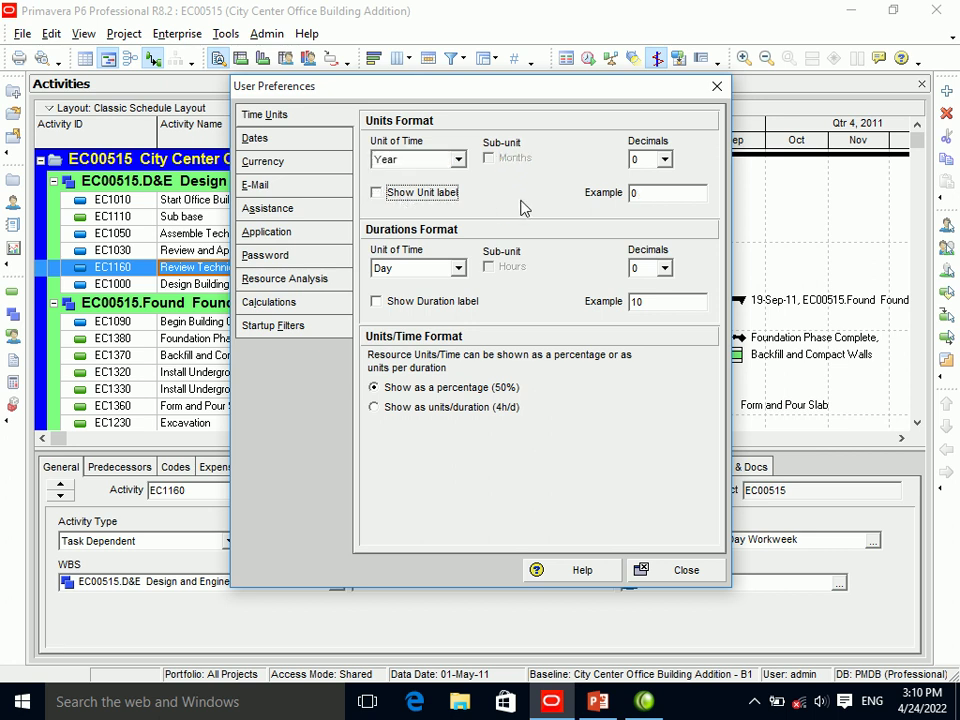
click(458, 159)
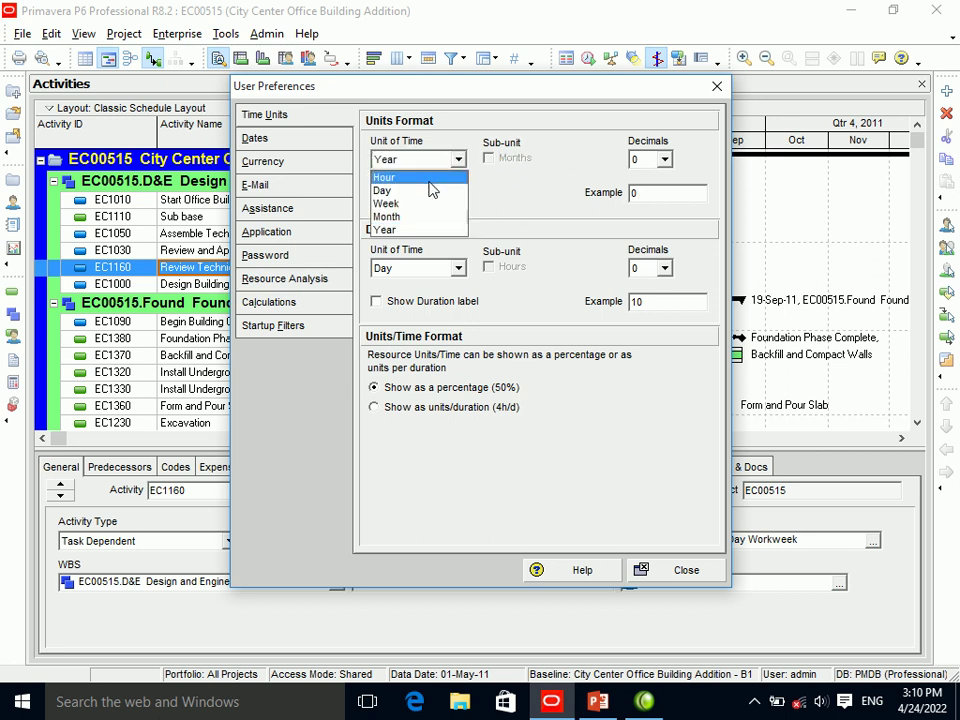
click(431, 179)
key(alt+Down)
click(428, 189)
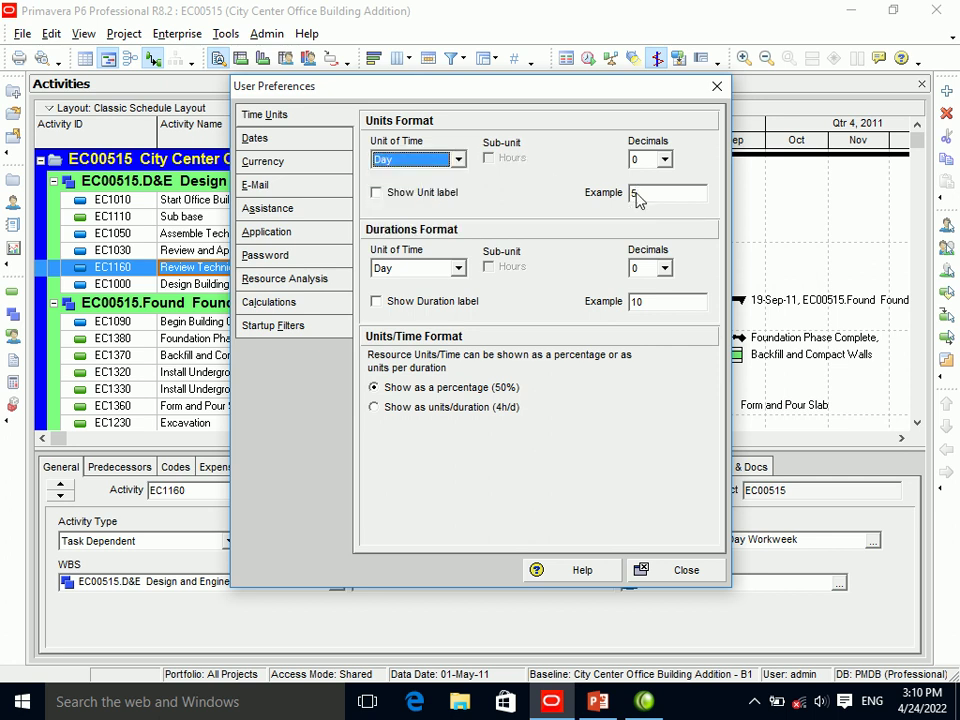
click(440, 195)
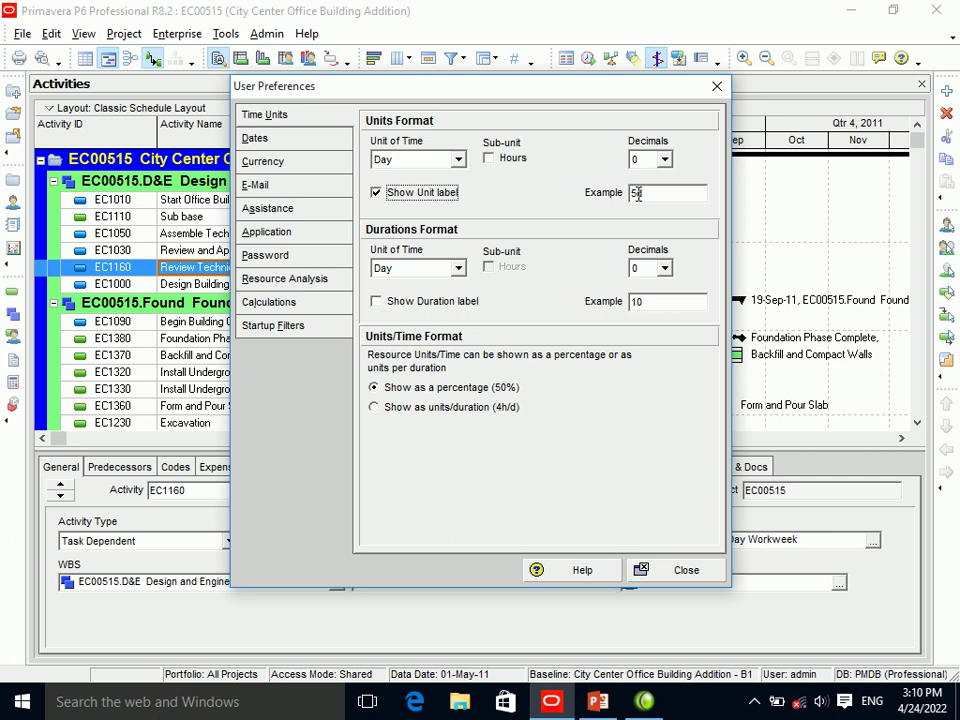
click(664, 160)
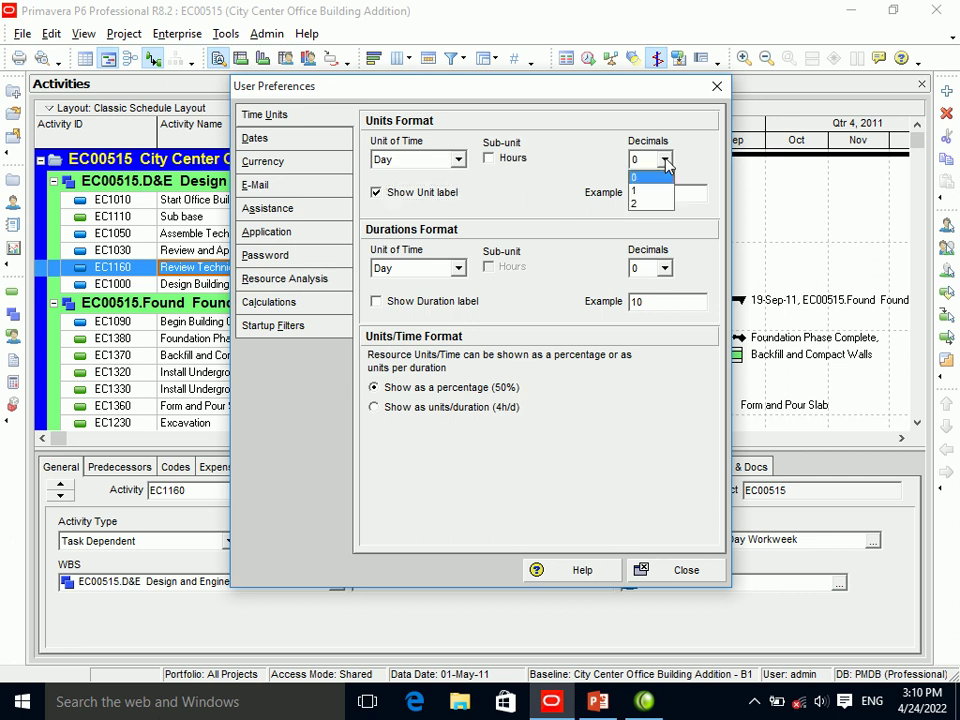
click(661, 190)
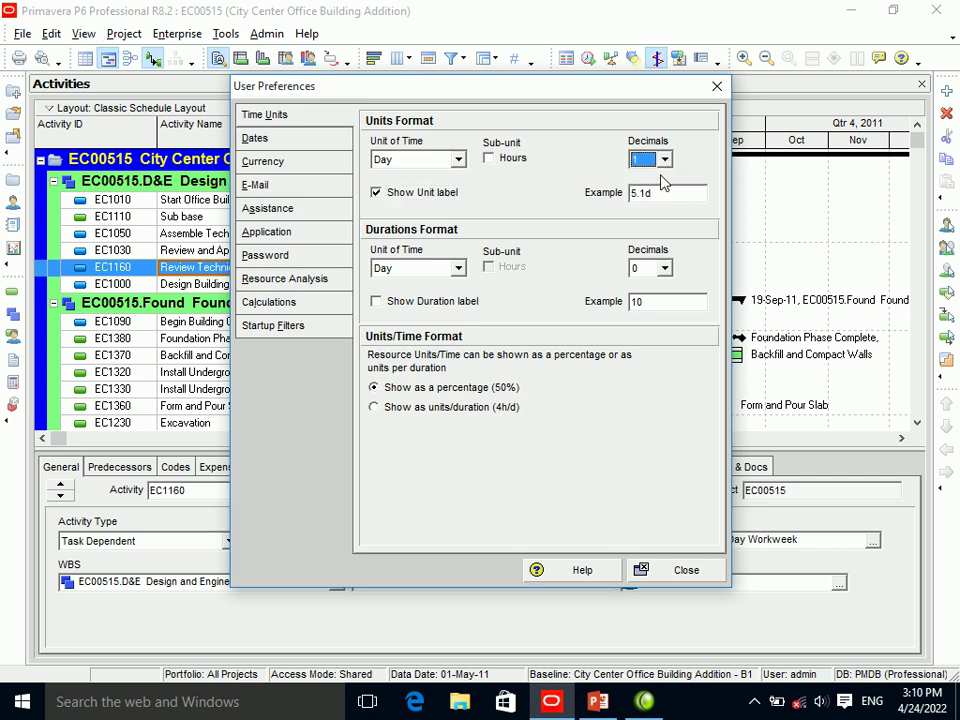
click(664, 160)
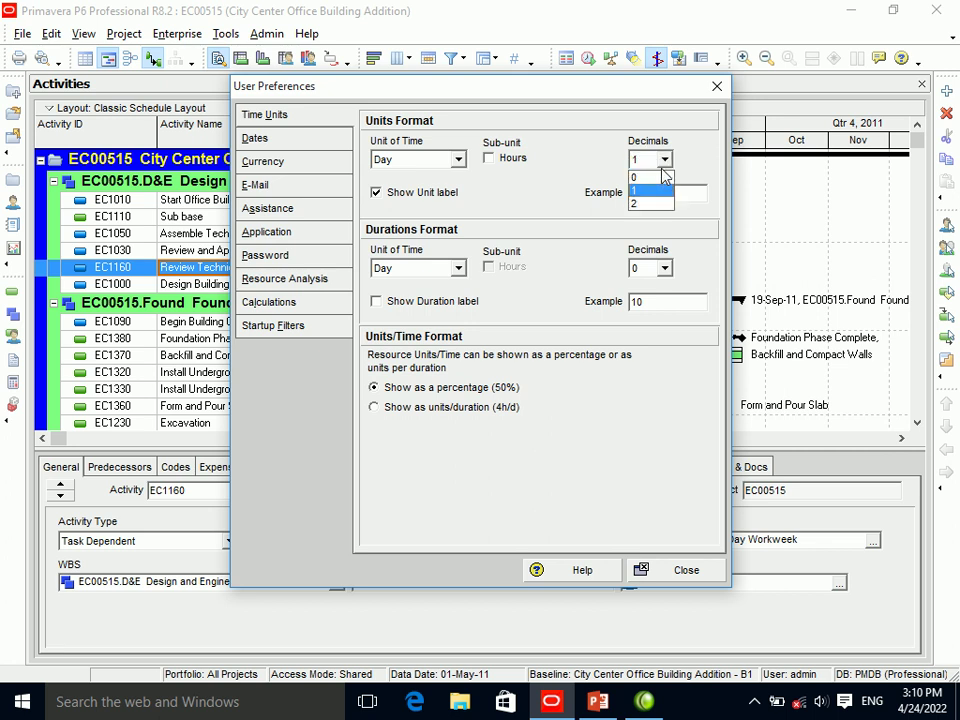
click(655, 204)
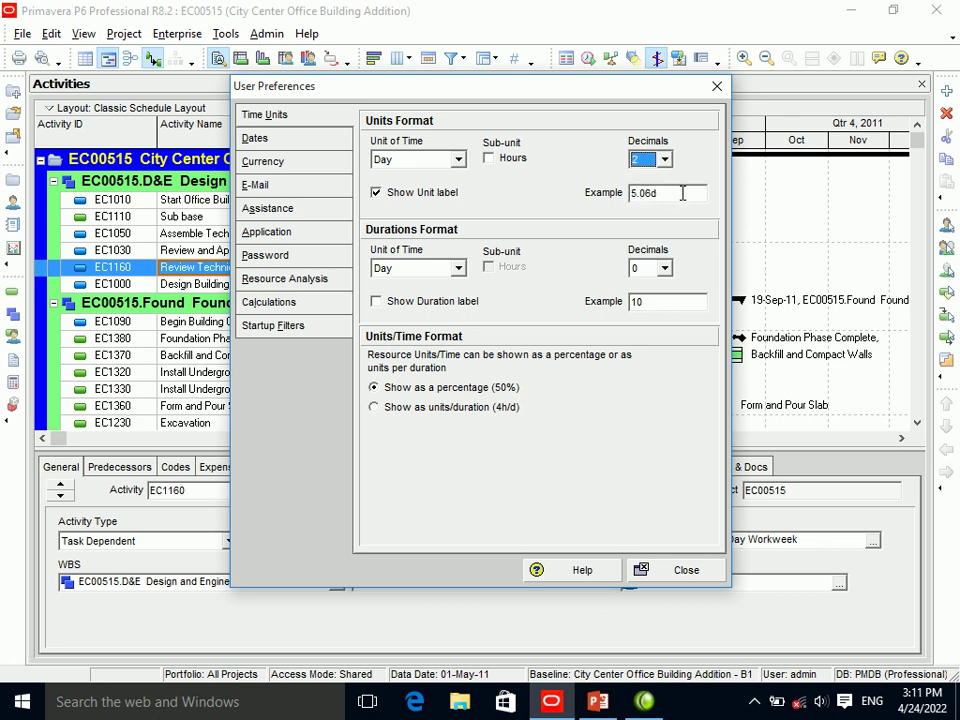
click(664, 160)
click(658, 178)
Close User Preferences and switch to the Resources view with Electrician selected.
click(717, 86)
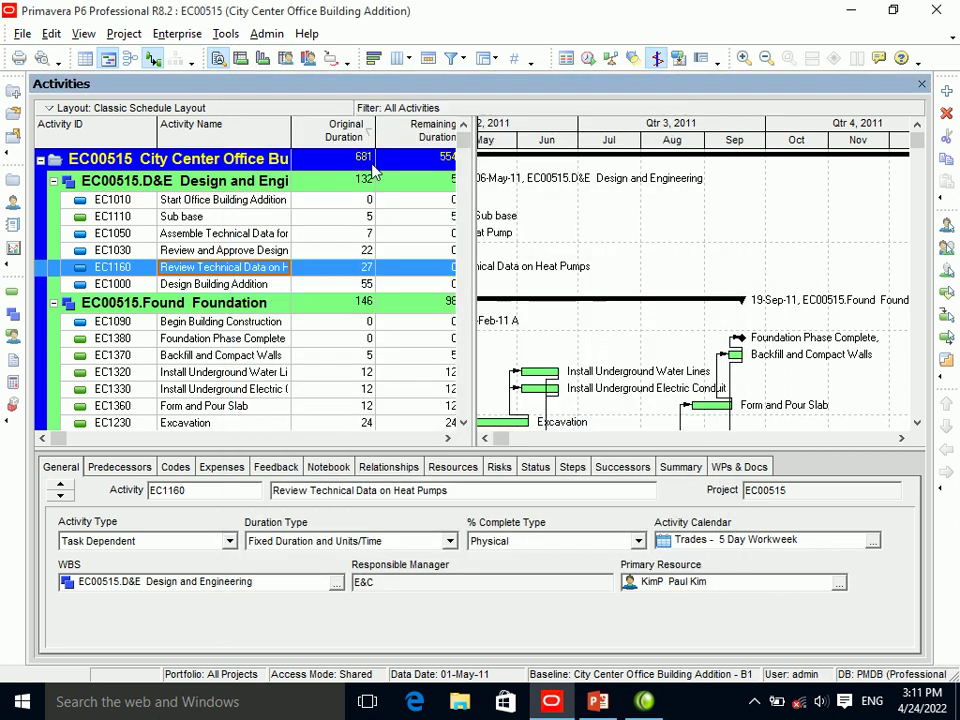
click(13, 203)
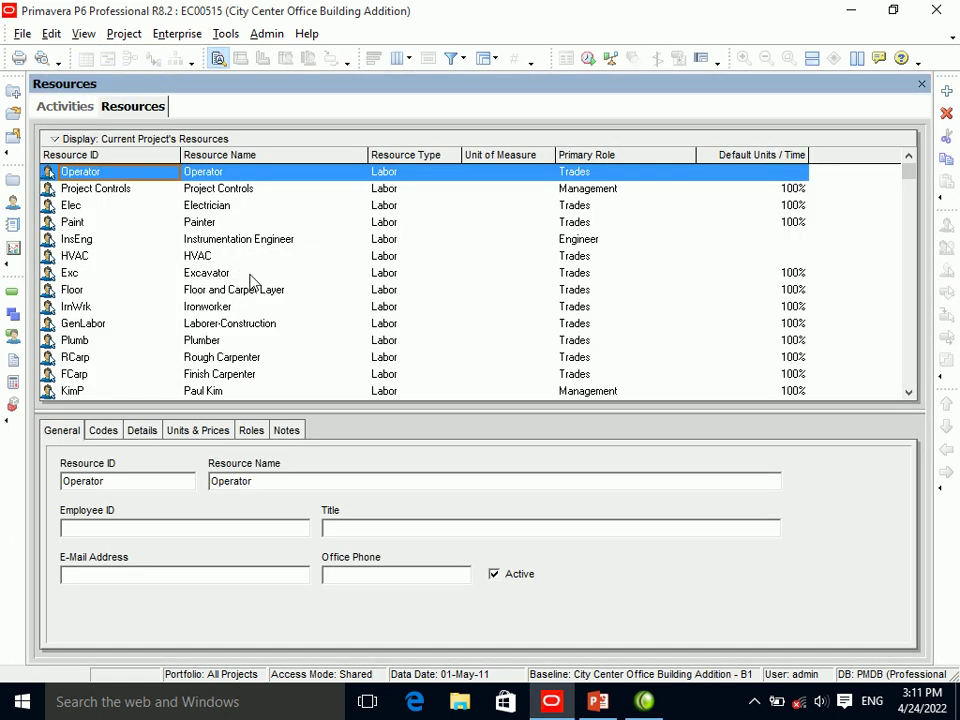
click(145, 207)
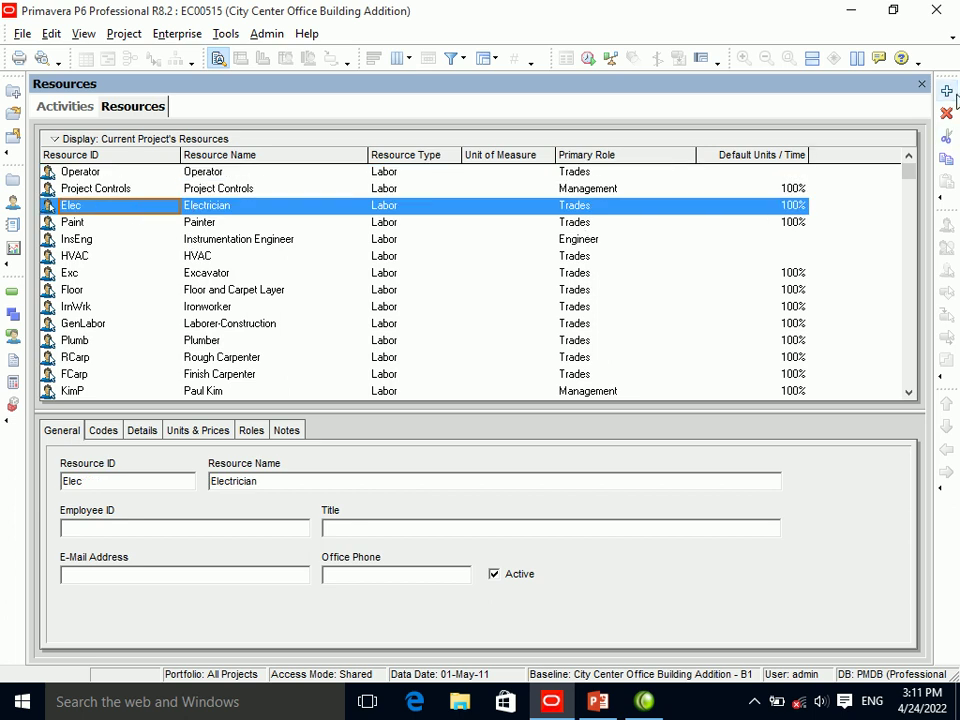
Start a new resource, try the Nonlabor, Material and Labor types, then cancel the wizard.
click(947, 91)
click(439, 393)
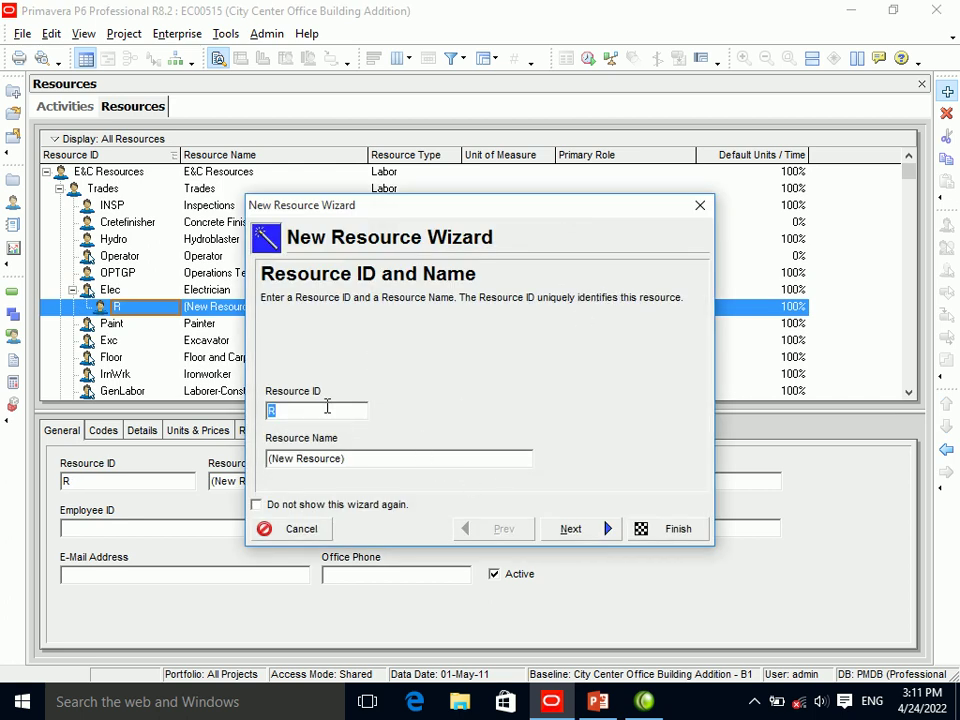
click(597, 534)
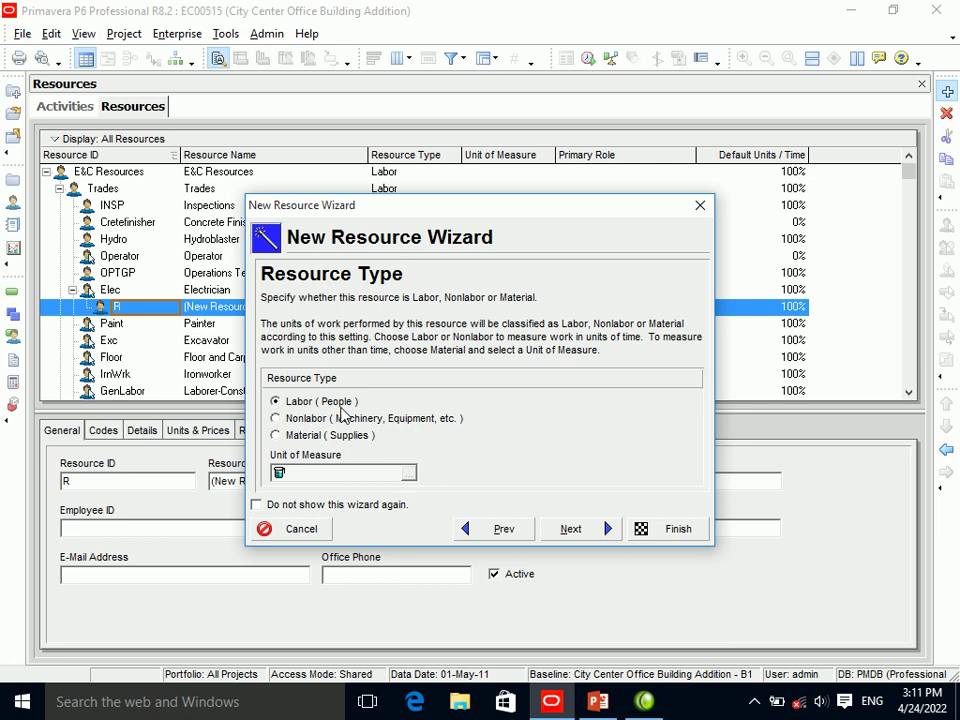
click(275, 418)
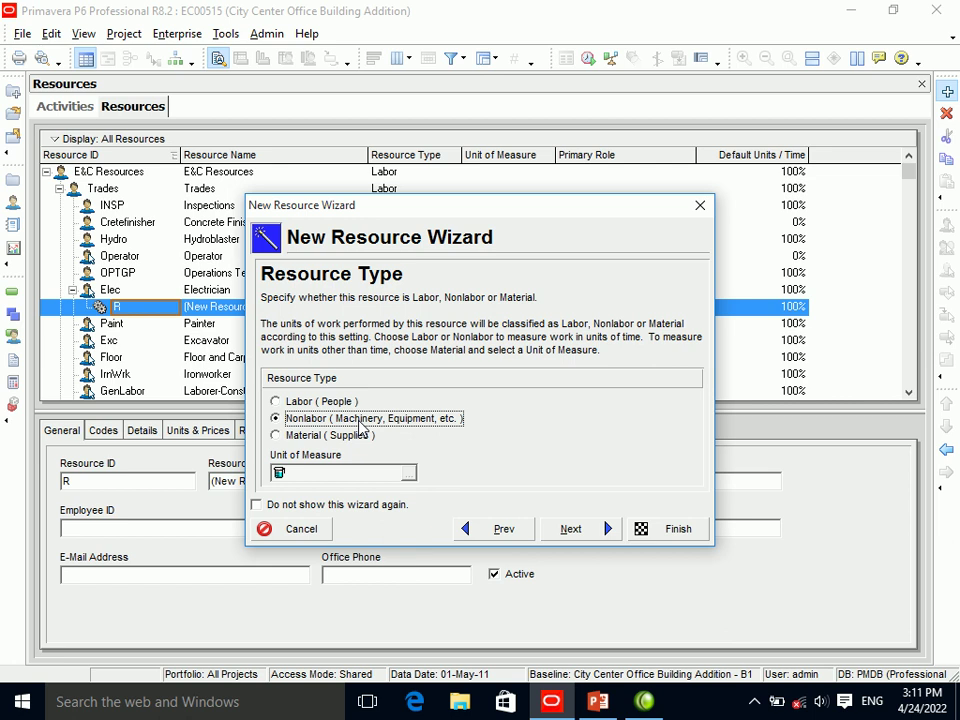
click(298, 437)
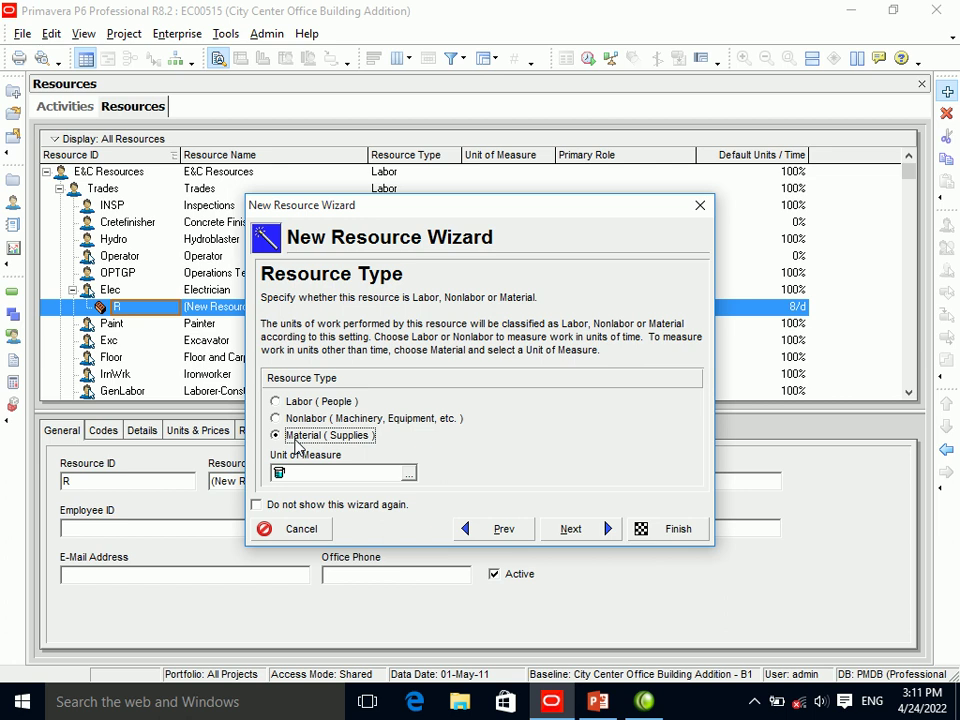
click(289, 405)
click(573, 540)
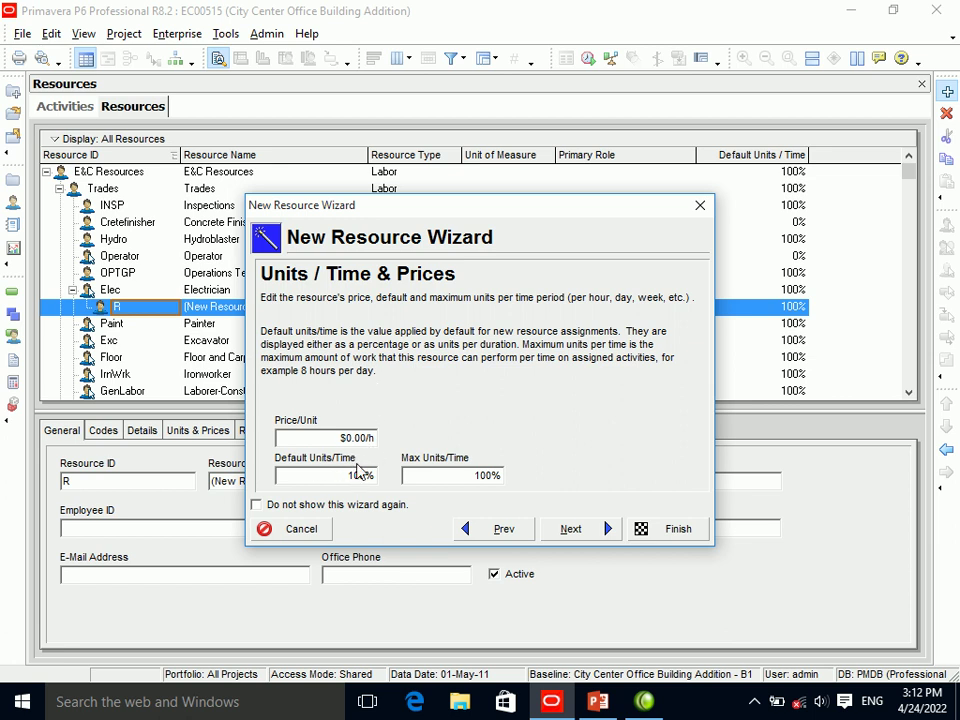
click(700, 205)
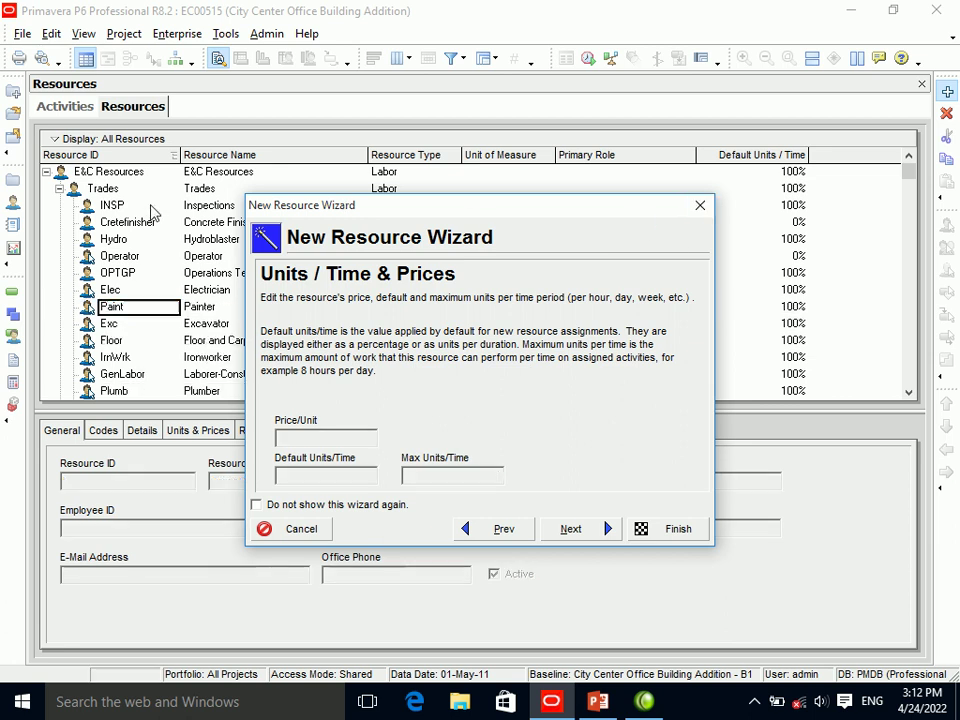
Open User Preferences and try Hours, Years, Months and Weeks as the duration unit.
click(48, 34)
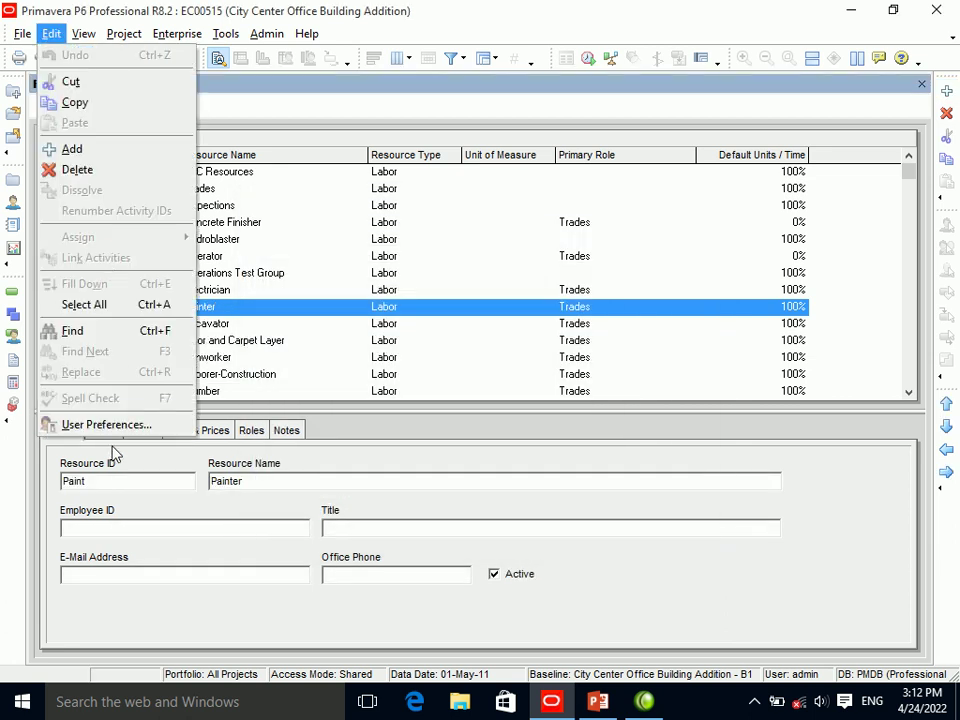
click(82, 424)
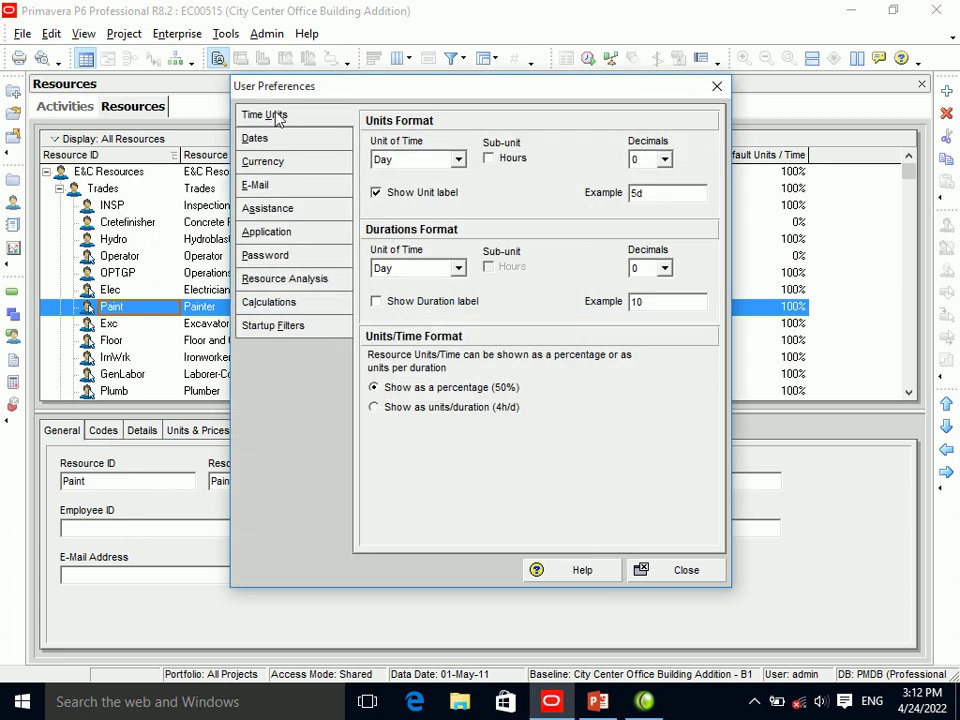
click(431, 270)
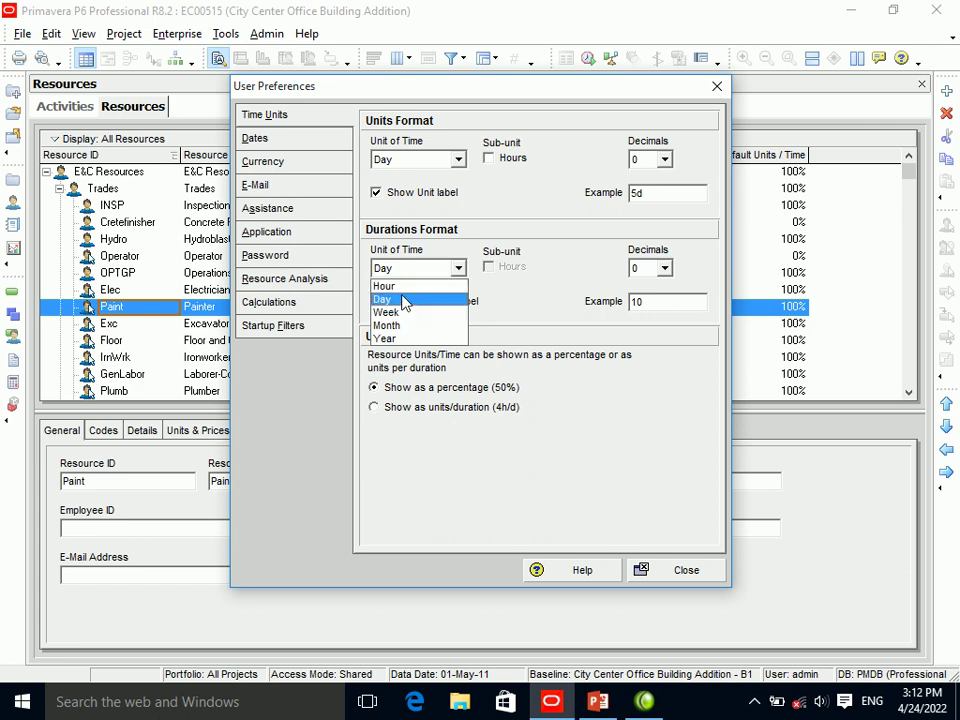
click(402, 289)
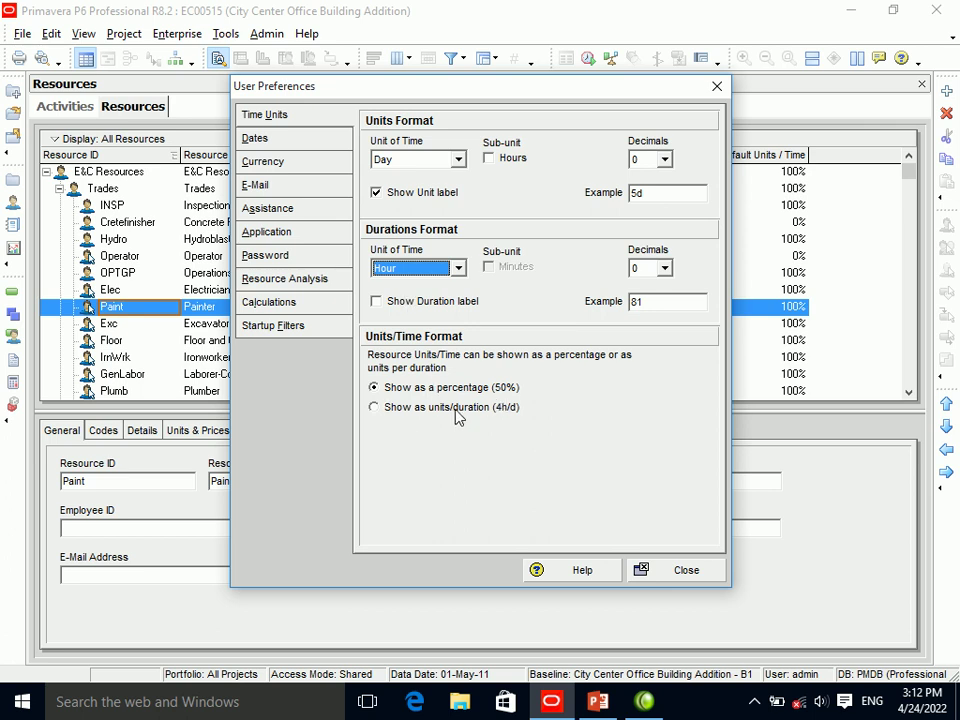
click(428, 268)
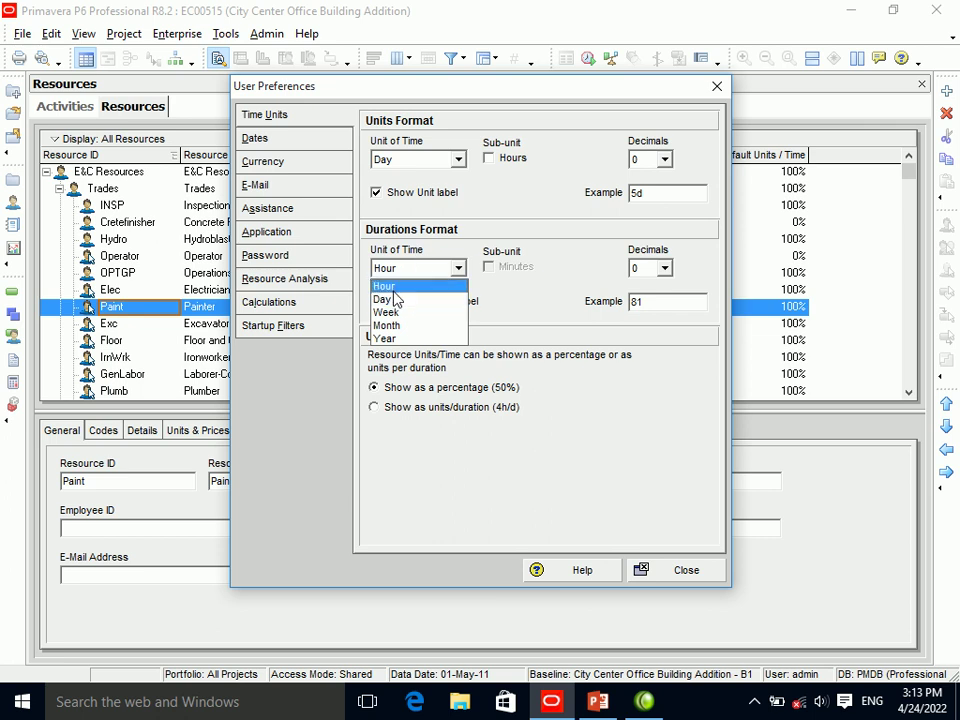
click(411, 340)
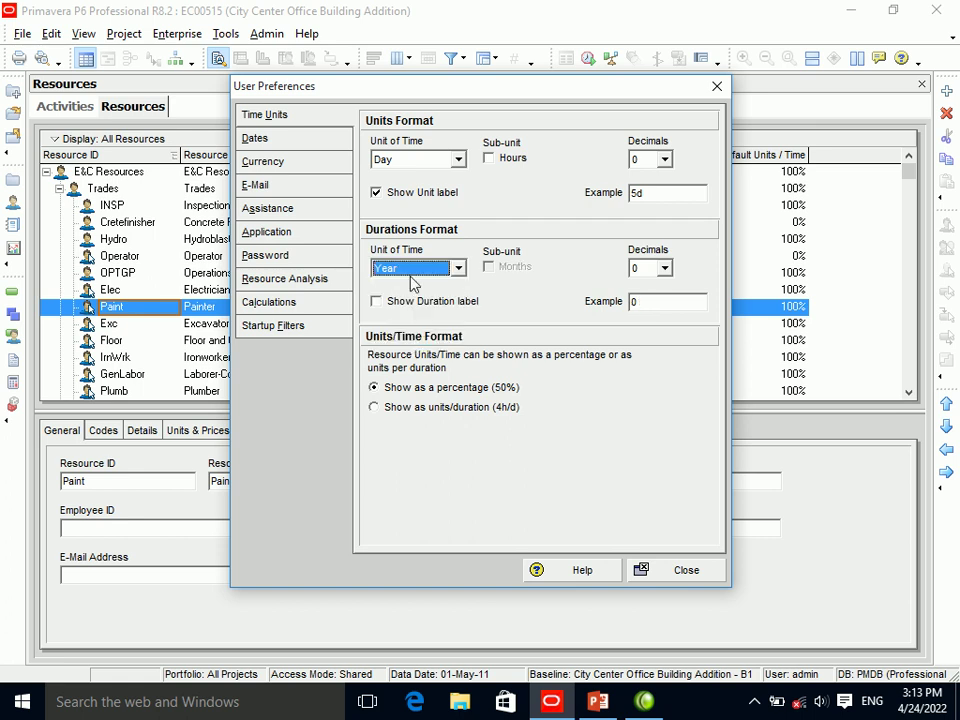
click(414, 272)
click(401, 326)
click(413, 283)
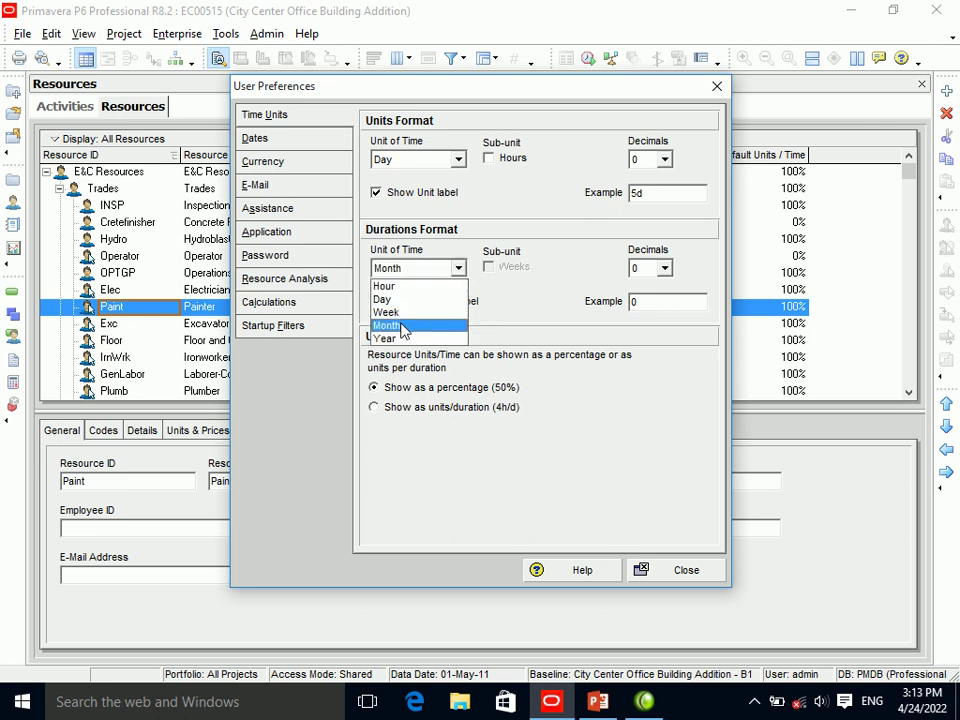
click(403, 311)
click(405, 271)
click(405, 326)
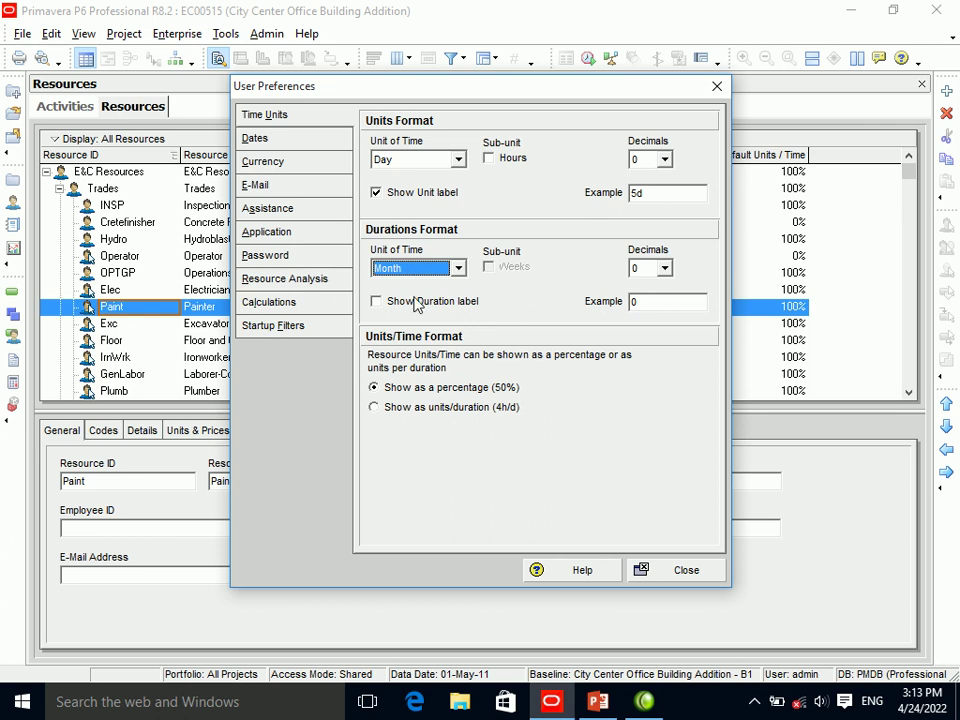
Show durations in days with a label and 0 decimals, and units/time as units per duration.
click(421, 301)
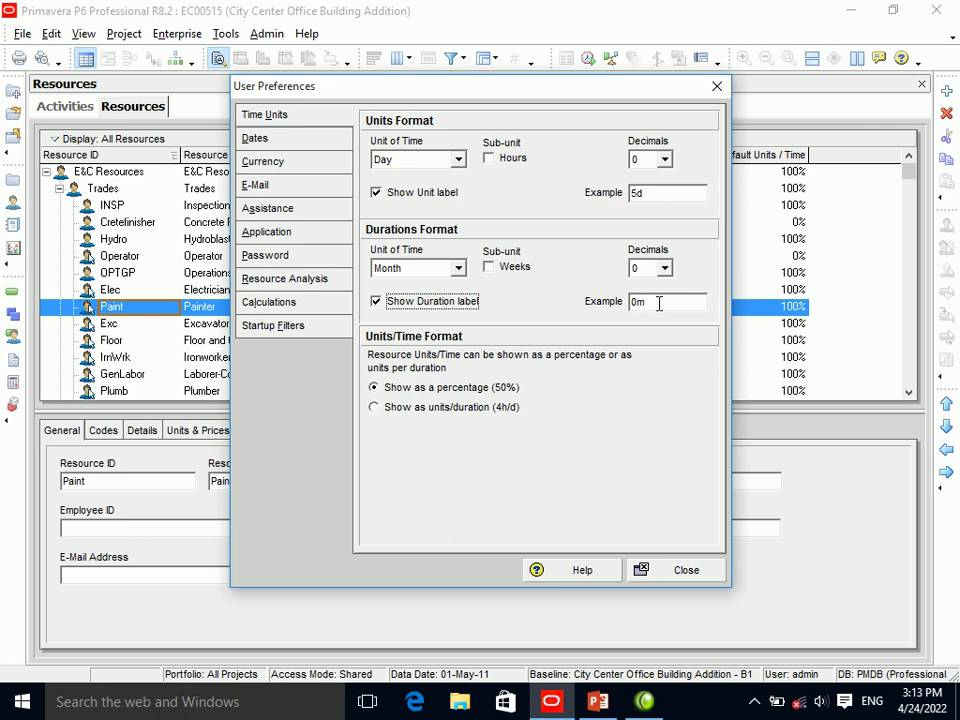
click(446, 268)
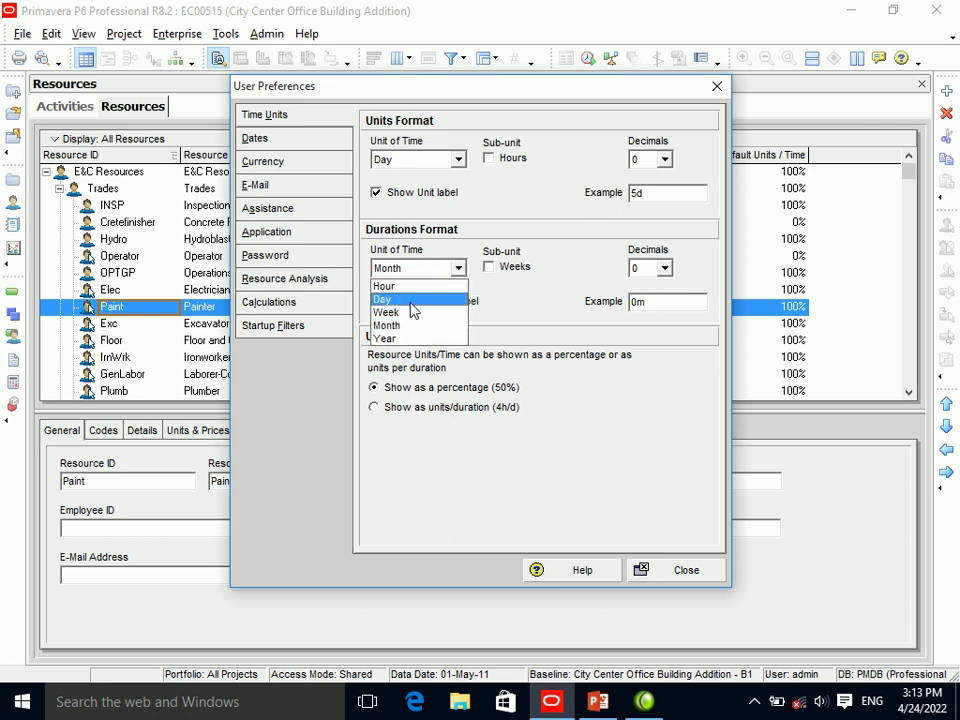
click(411, 302)
click(664, 268)
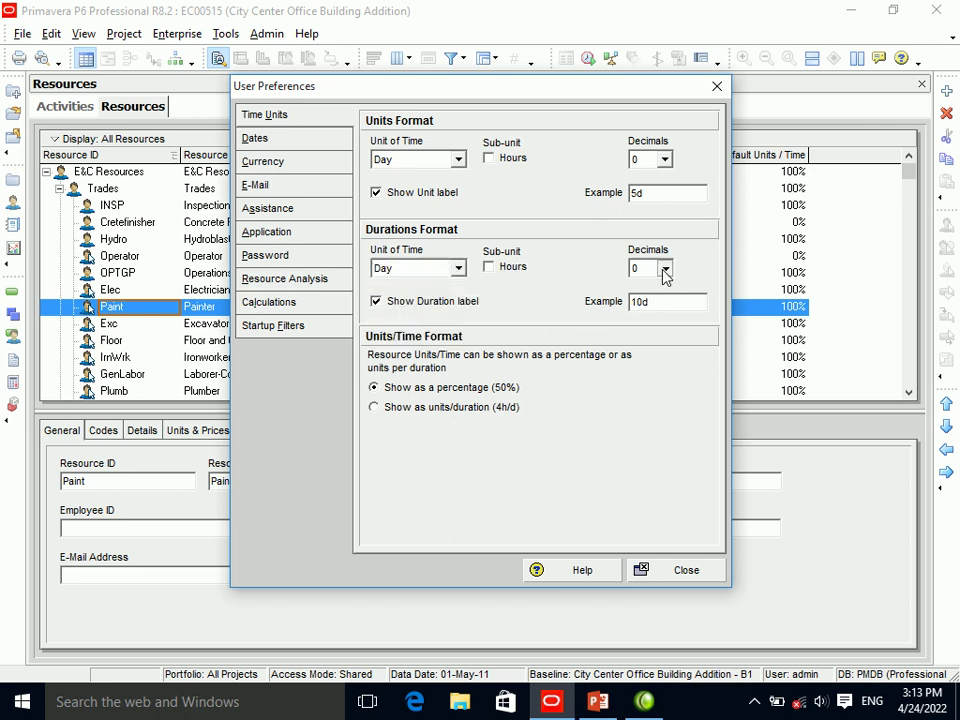
click(663, 270)
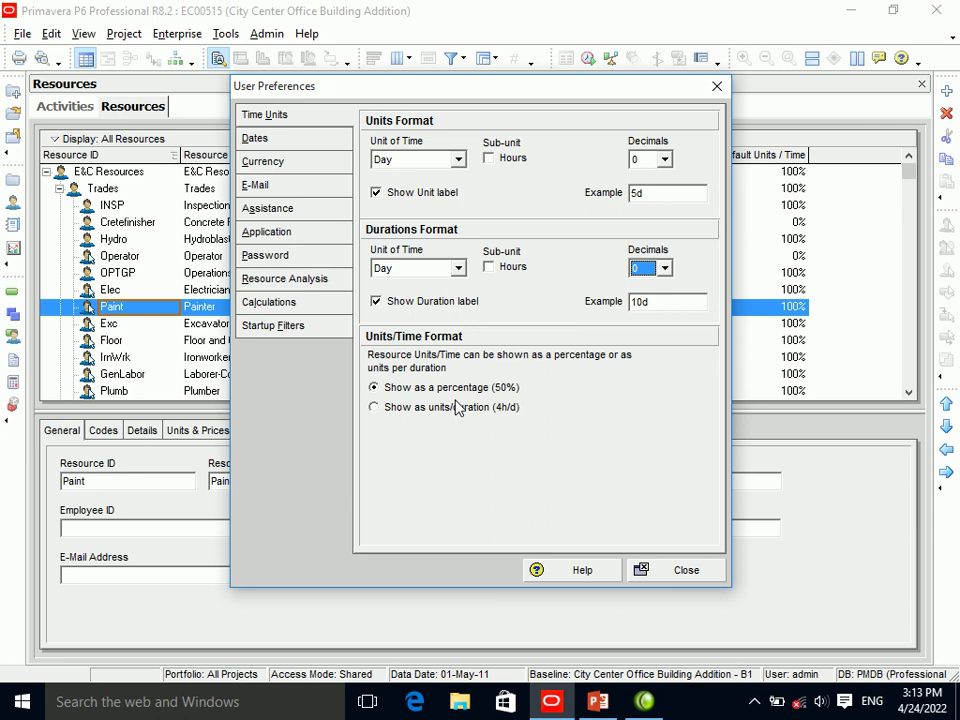
click(497, 409)
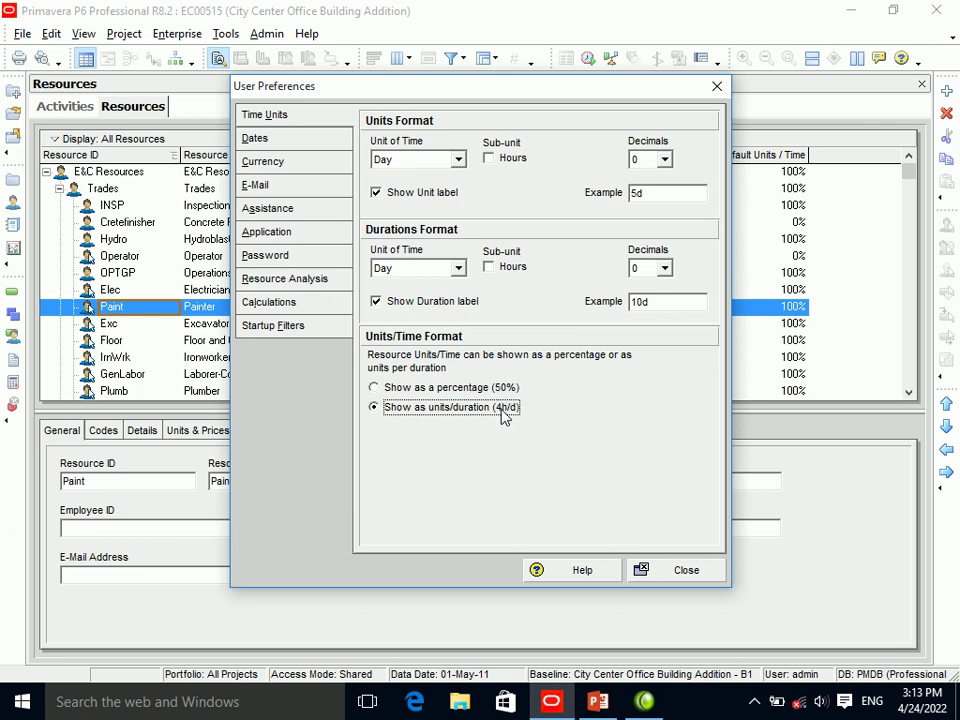
click(664, 572)
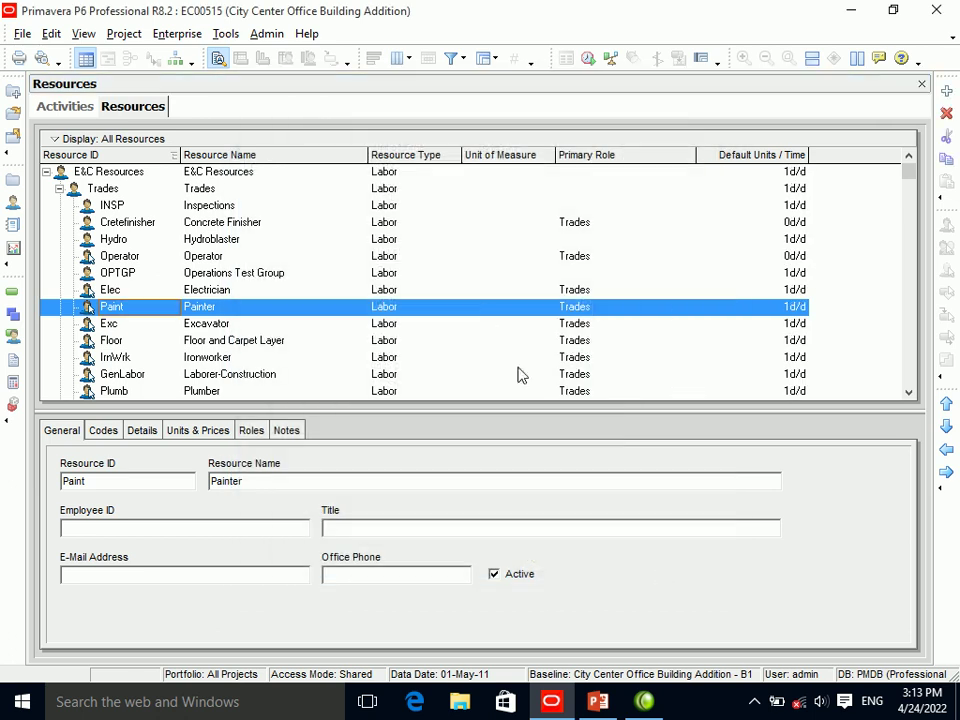
Add a new labor resource R under Painter using the New Resource Wizard.
click(946, 91)
click(570, 528)
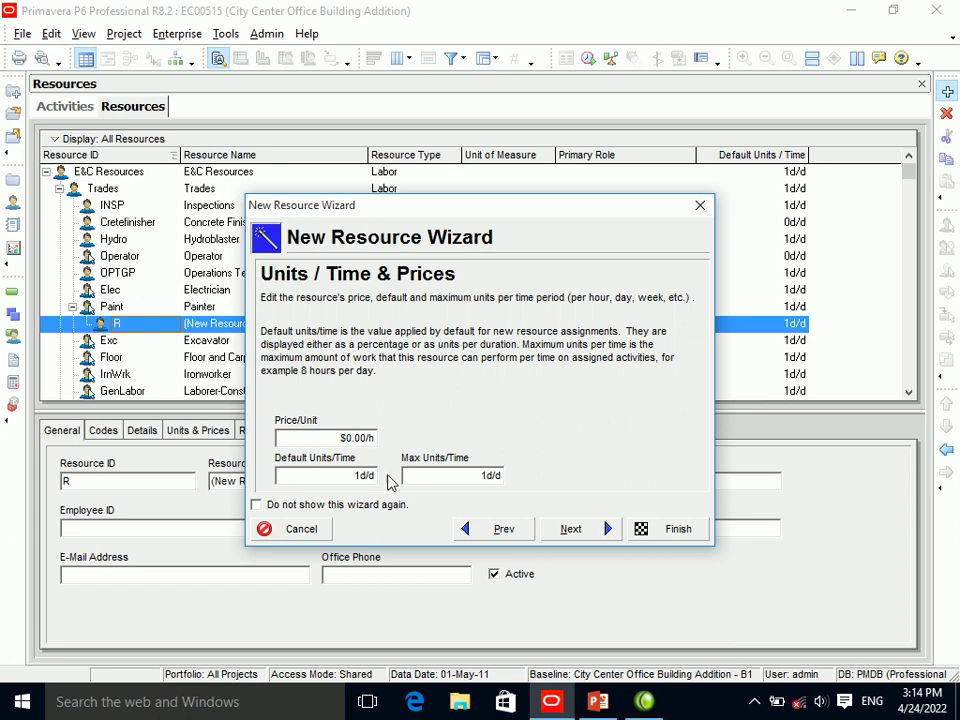
click(667, 532)
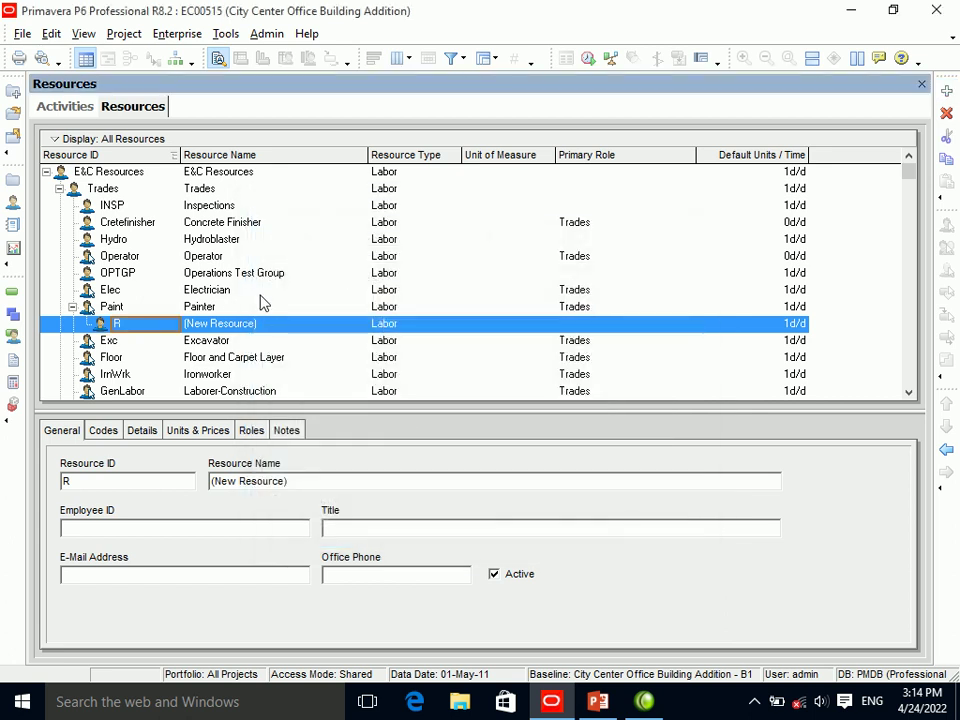
Toggle the units/time format between percentage and units per duration, keeping units per duration.
click(49, 34)
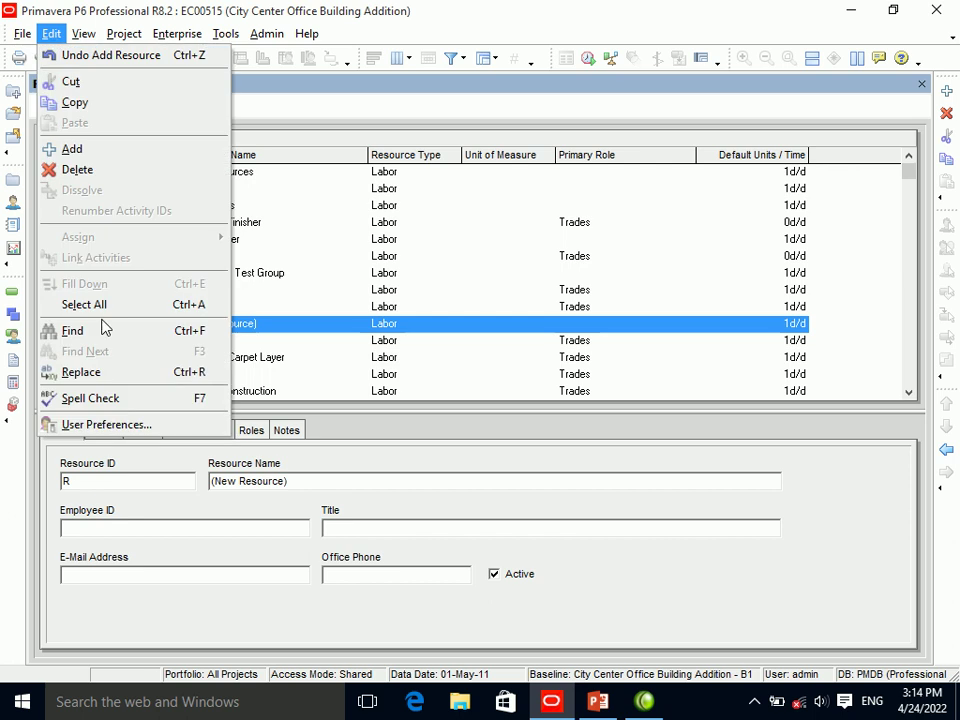
click(106, 425)
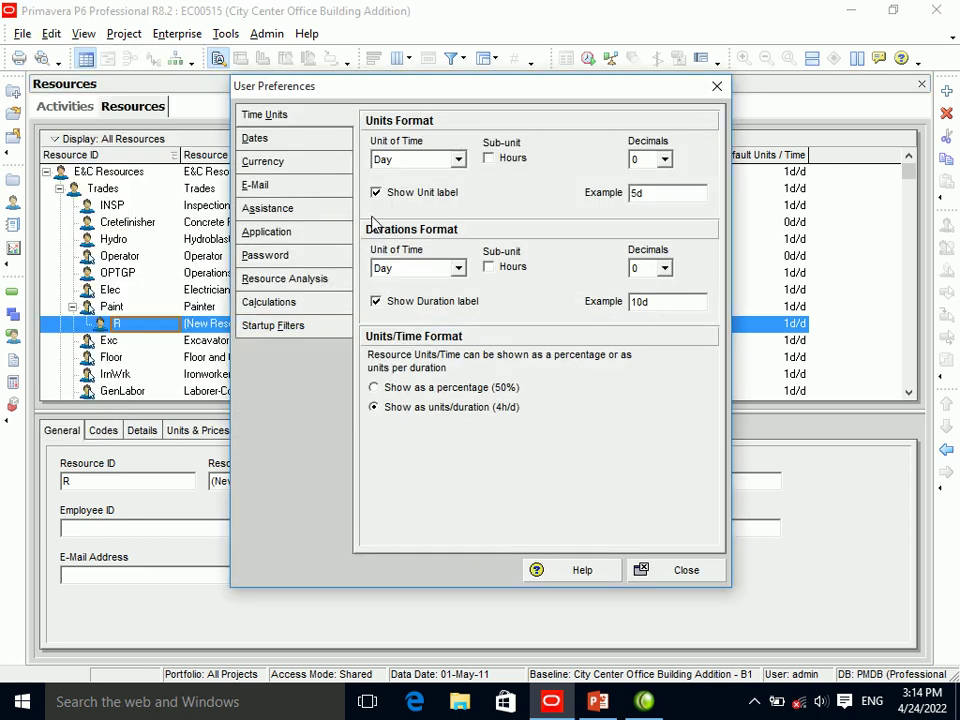
click(405, 389)
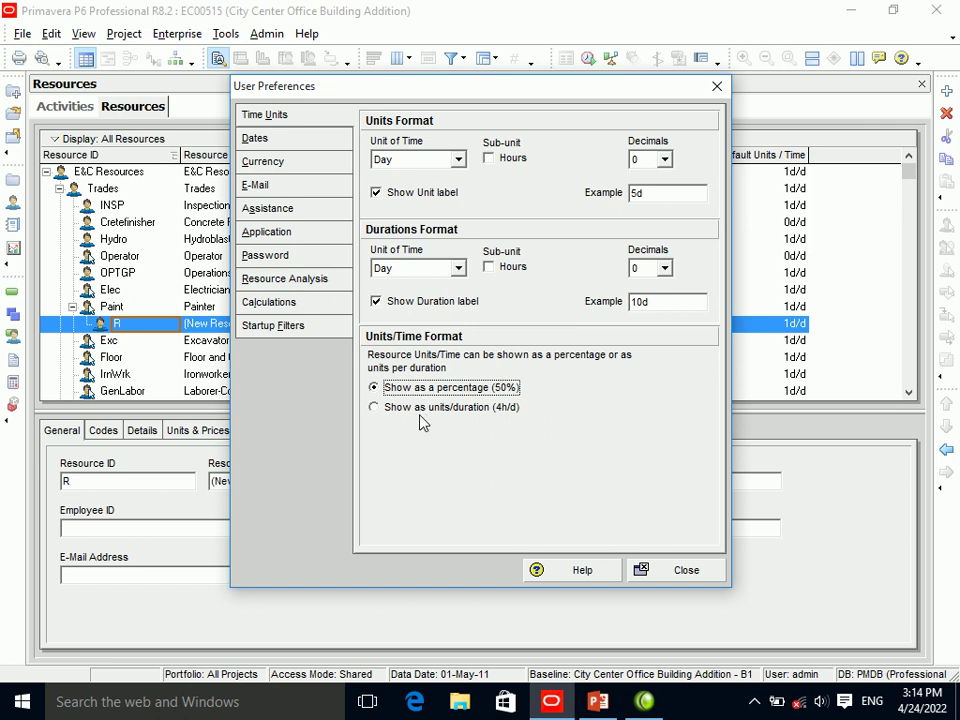
click(421, 410)
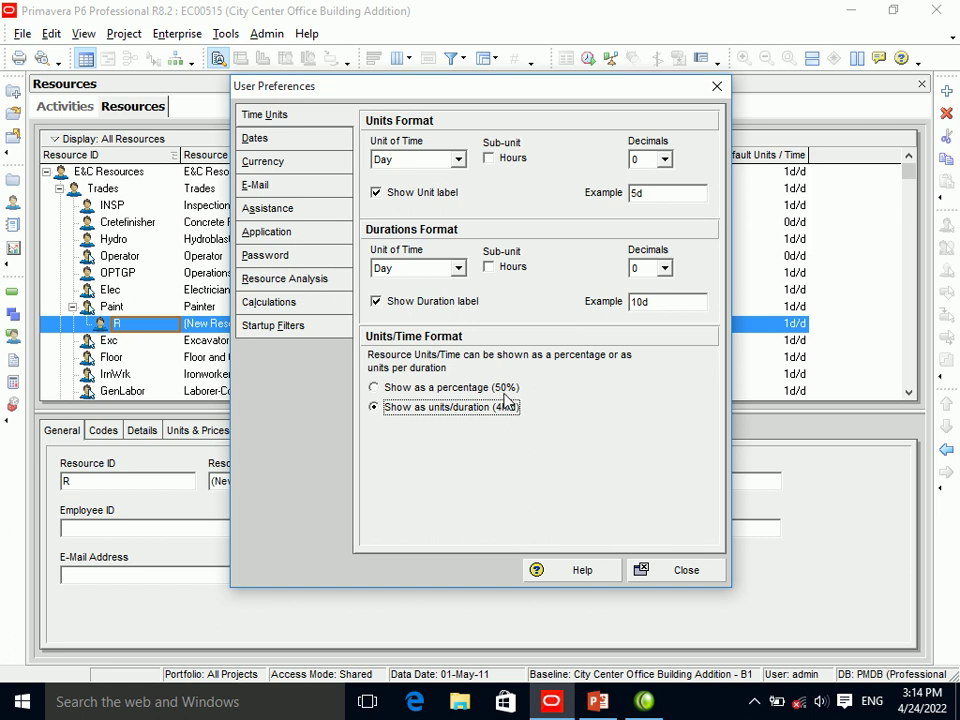
click(446, 392)
click(475, 407)
click(678, 570)
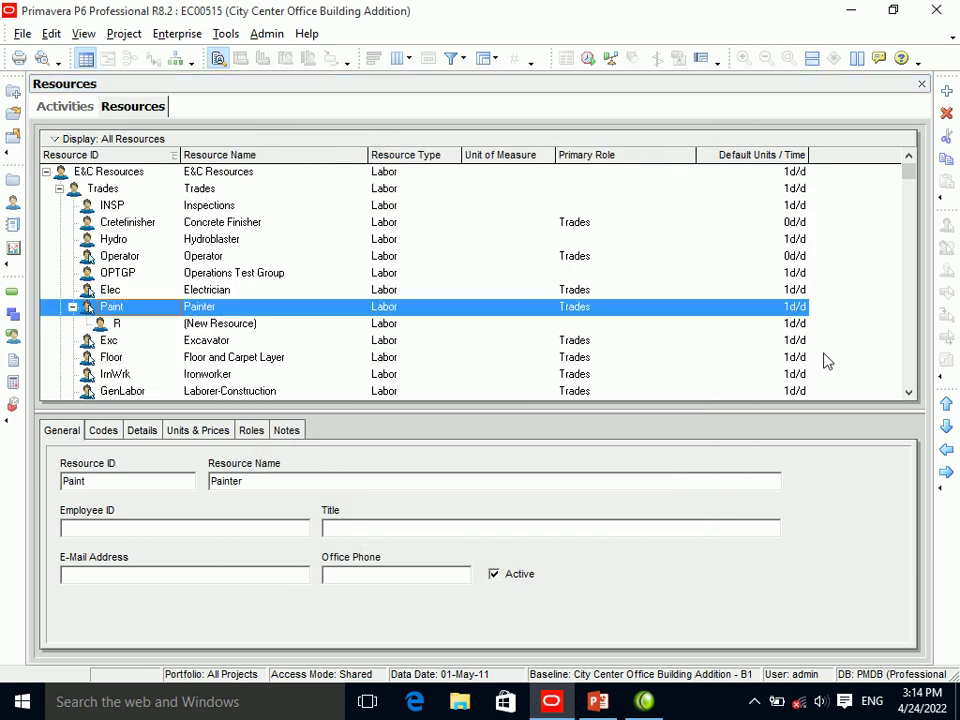
Add resource R-1 under Painter through the New Resource Wizard.
click(946, 91)
click(563, 532)
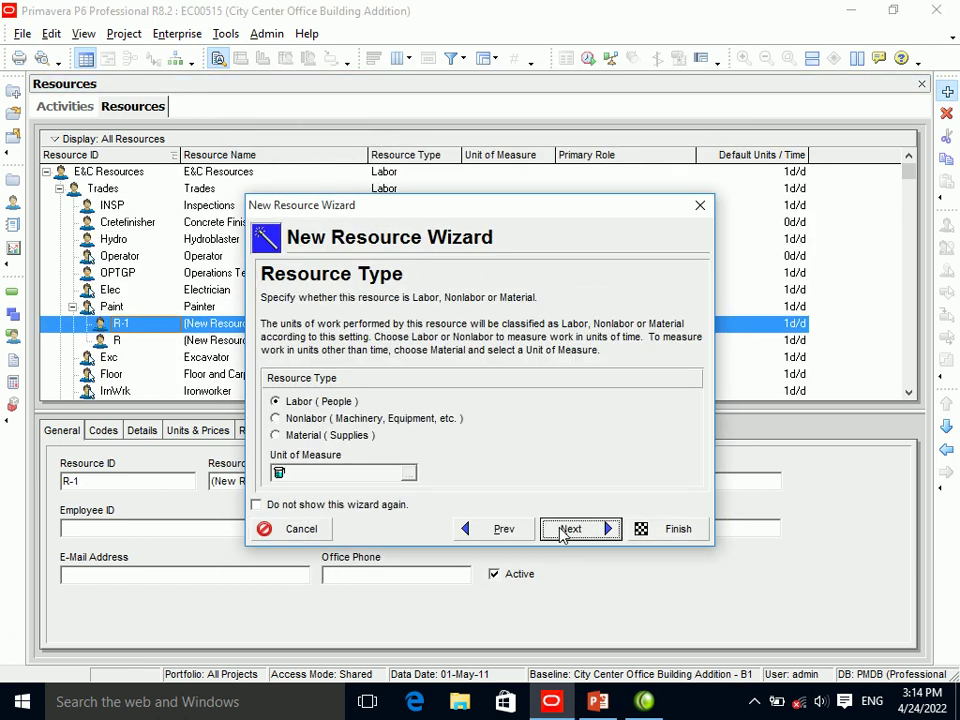
click(563, 533)
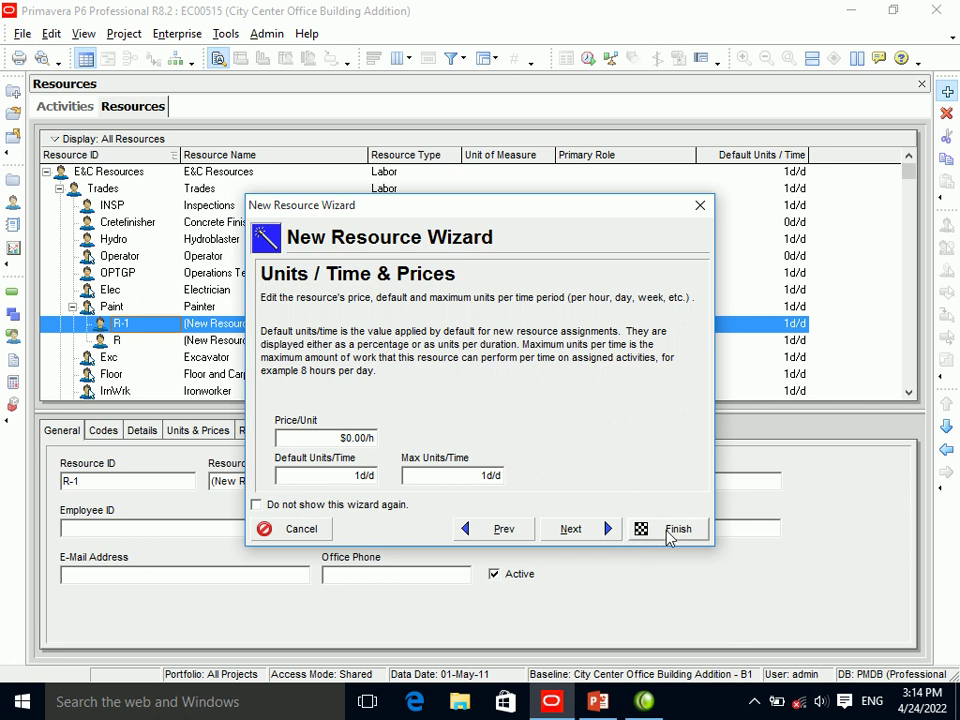
click(662, 533)
Set resource units/time to display as percentages in User Preferences.
click(50, 34)
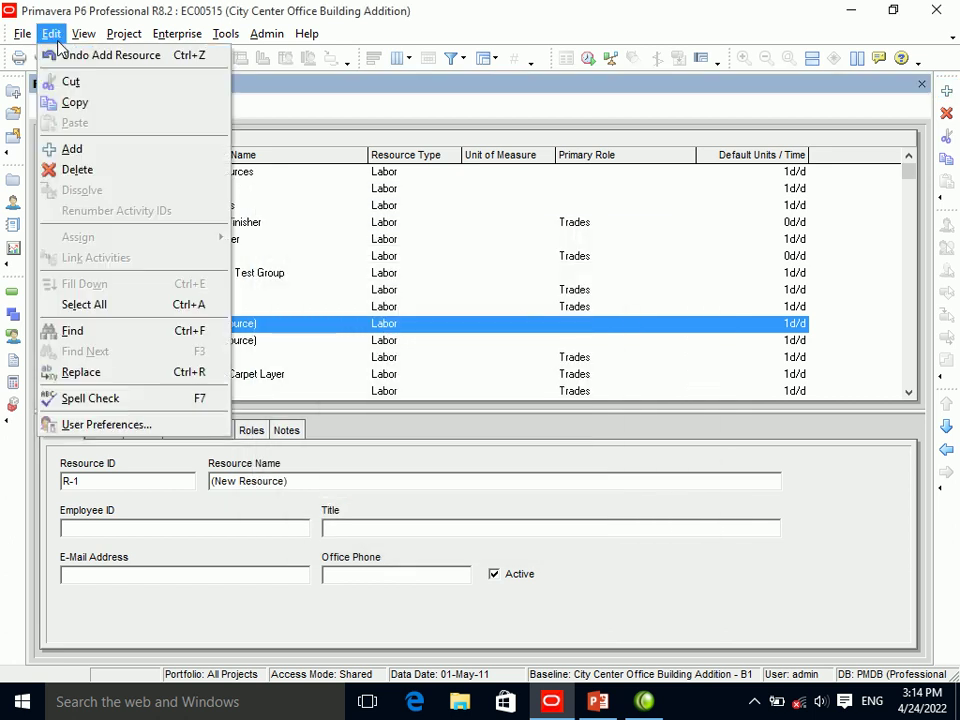
click(105, 424)
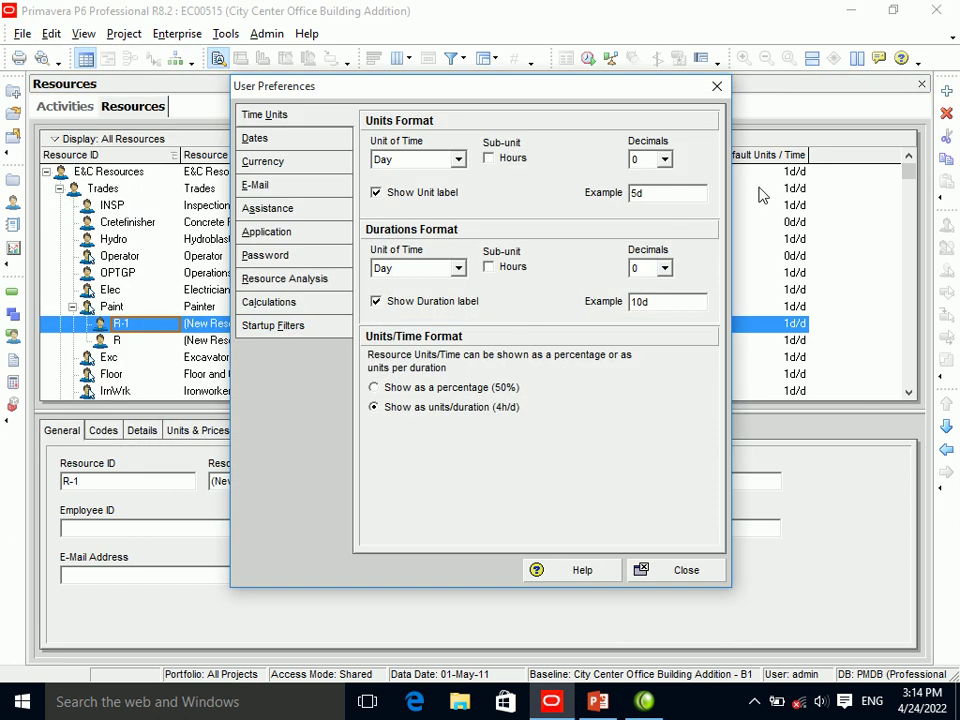
click(450, 388)
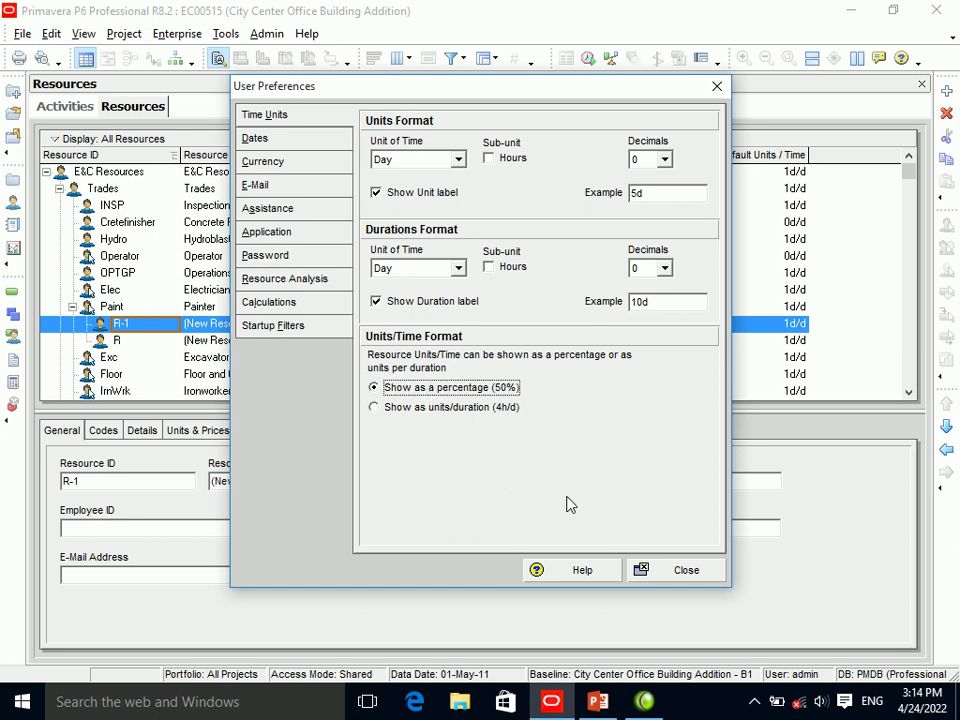
click(676, 571)
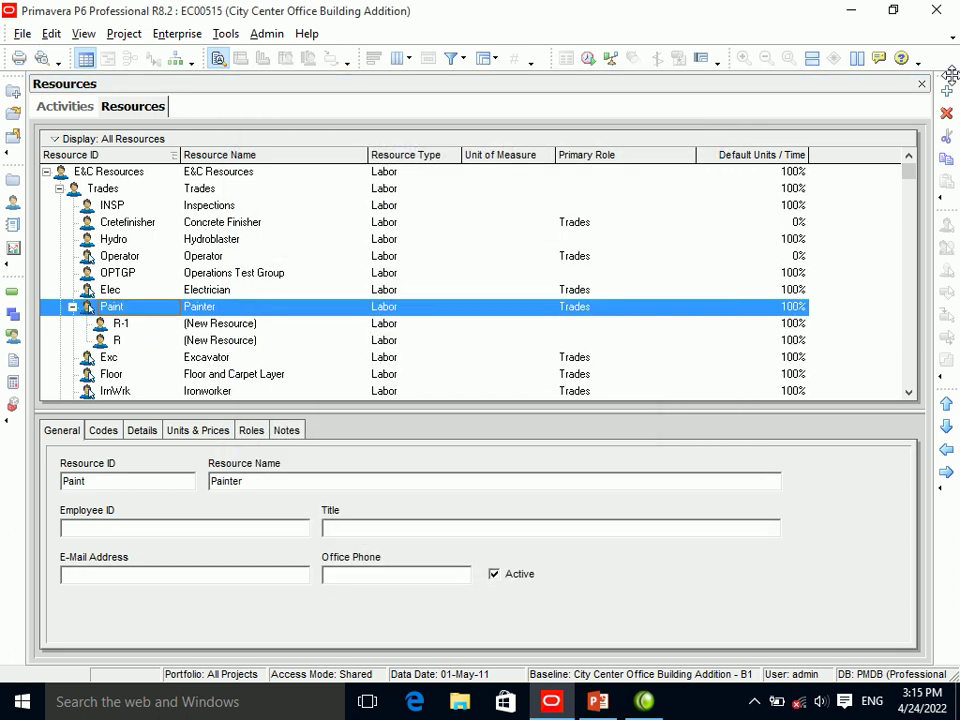
Start resource R-2 under Painter and cancel the wizard without adding it.
click(946, 91)
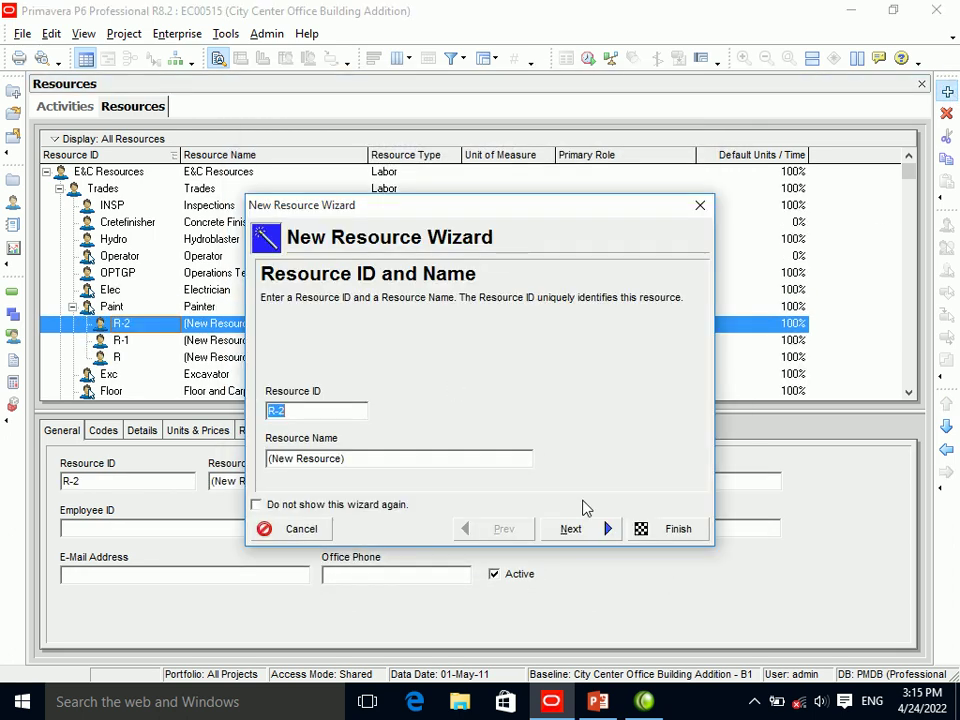
click(590, 530)
click(588, 530)
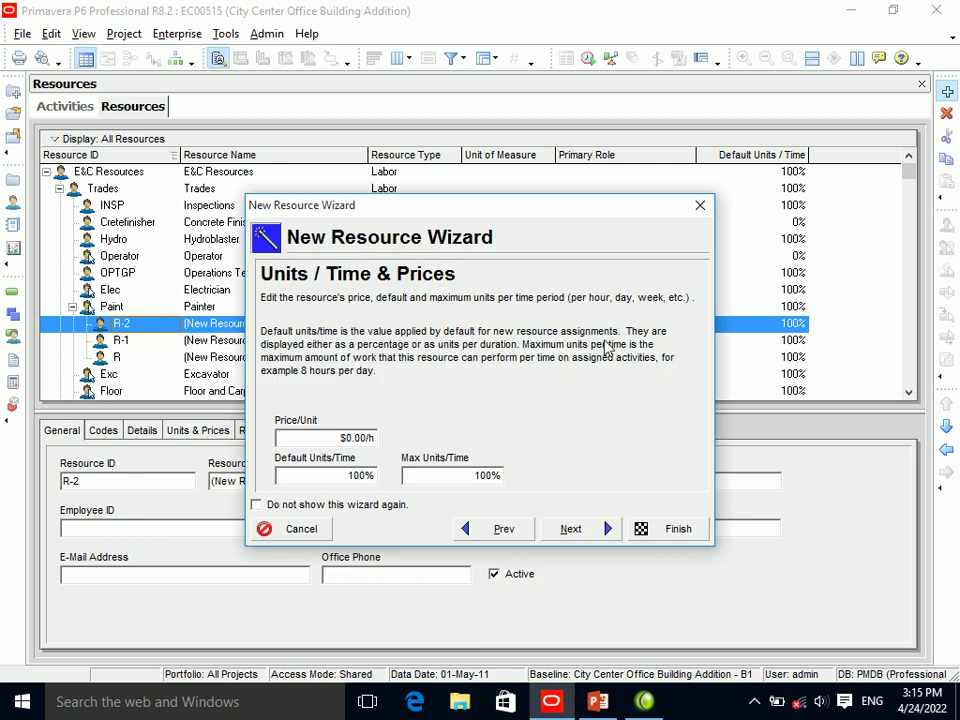
click(700, 206)
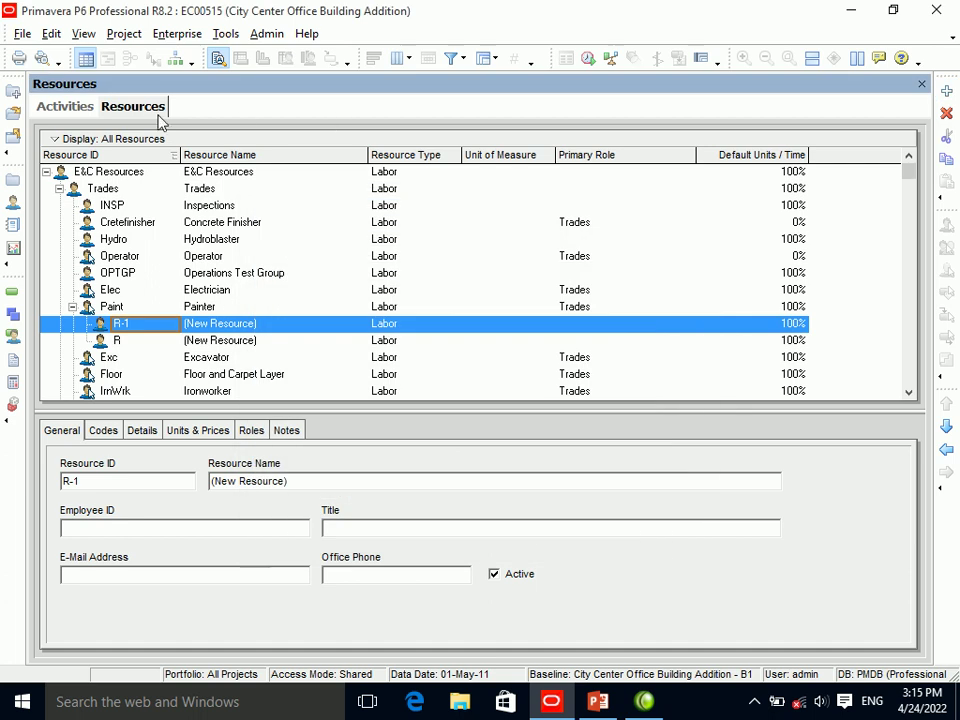
click(50, 33)
Compare the date order options and choose Year, Month, Day.
click(80, 424)
click(262, 138)
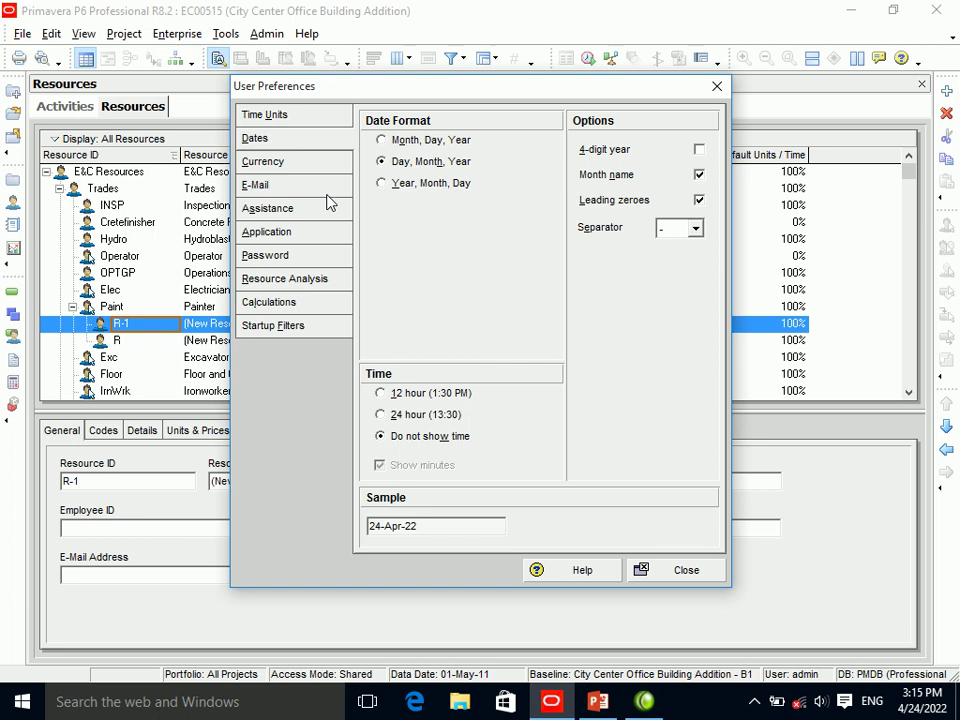
click(417, 146)
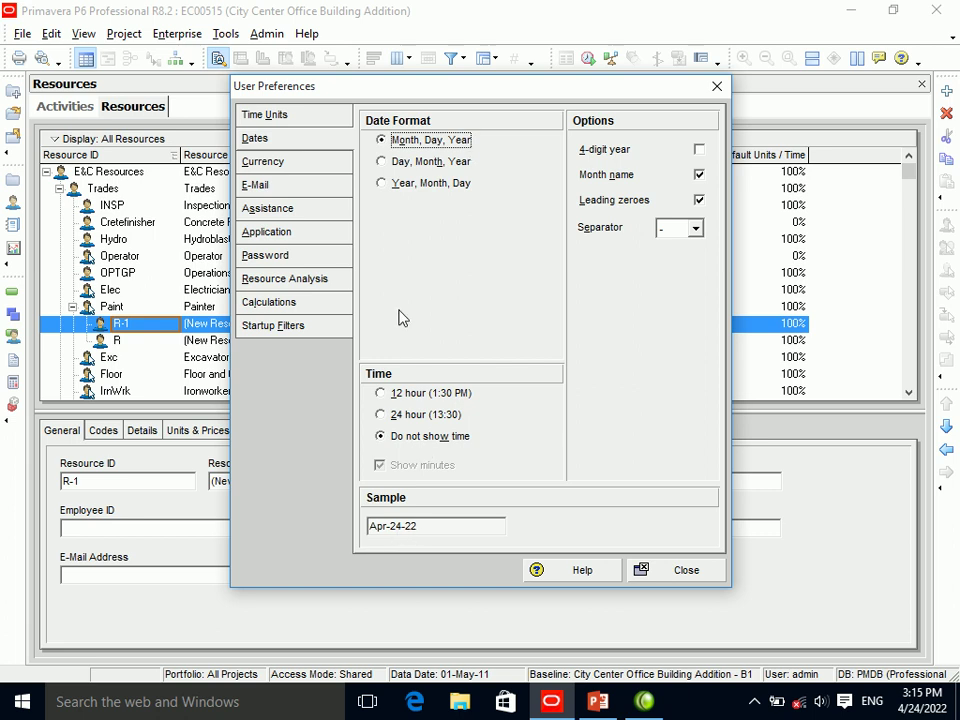
click(401, 163)
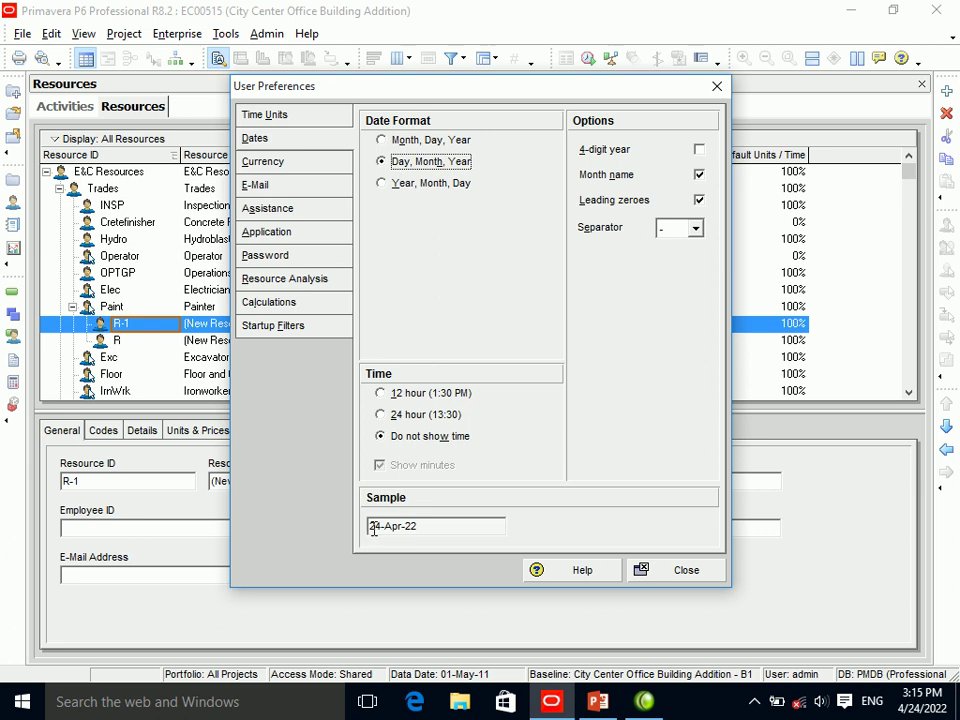
click(424, 186)
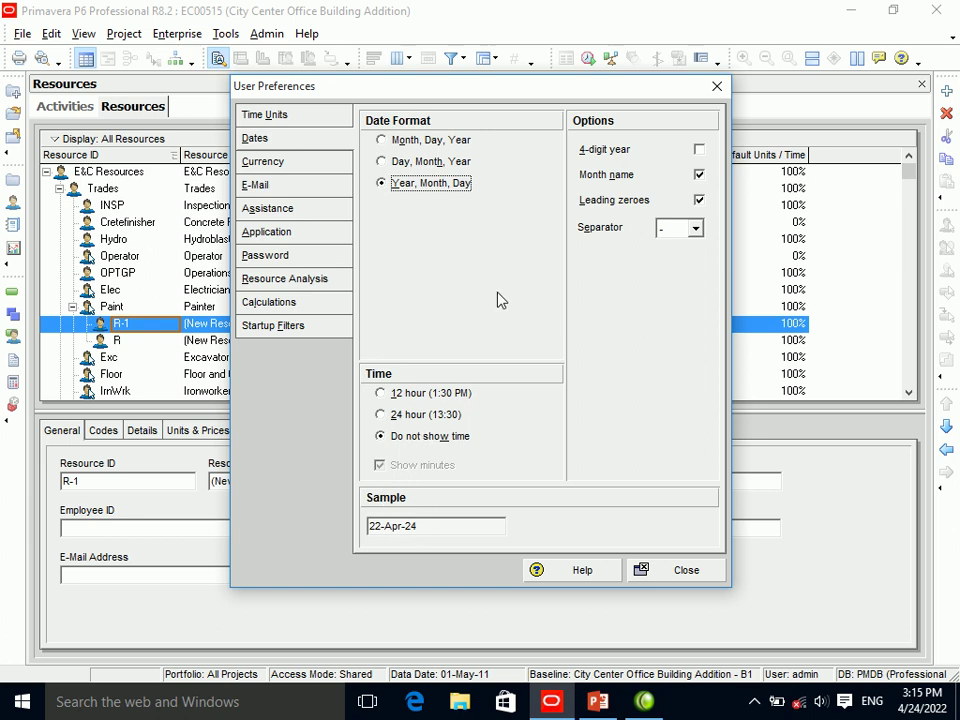
Use a 4-digit year and numeric month, keeping leading zeroes, so dates read 2022-04-24.
drag(382, 529, 369, 527)
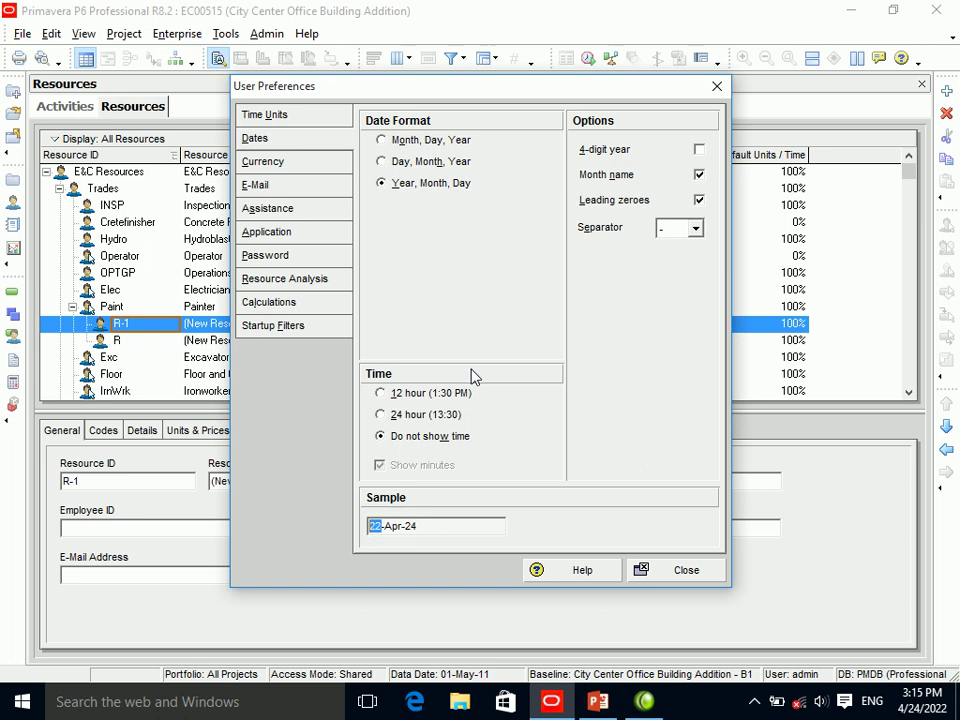
click(699, 150)
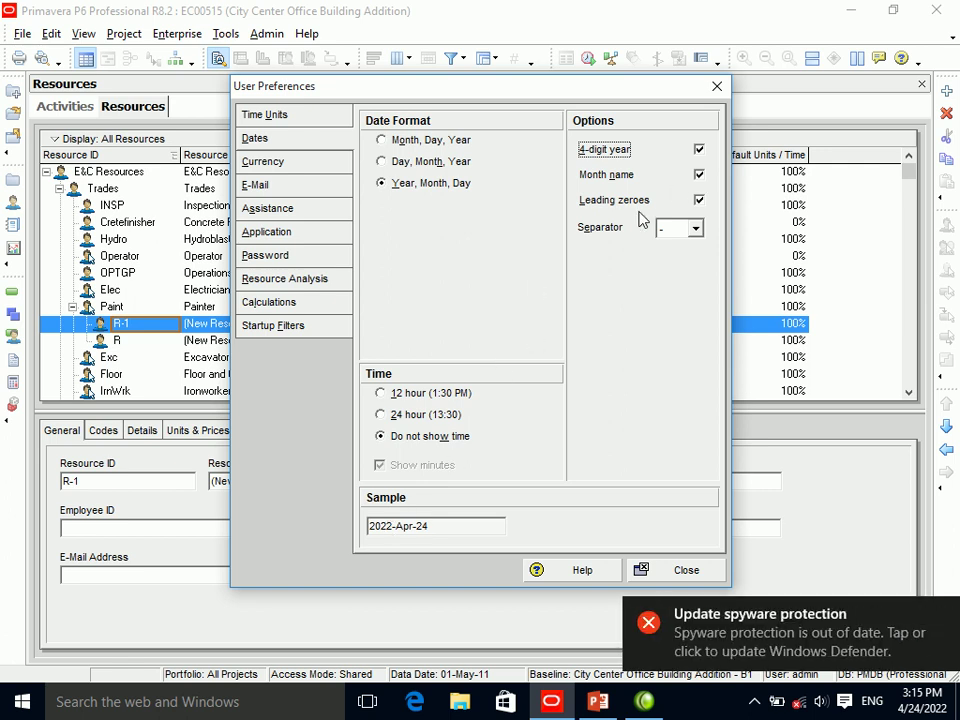
drag(397, 530, 420, 529)
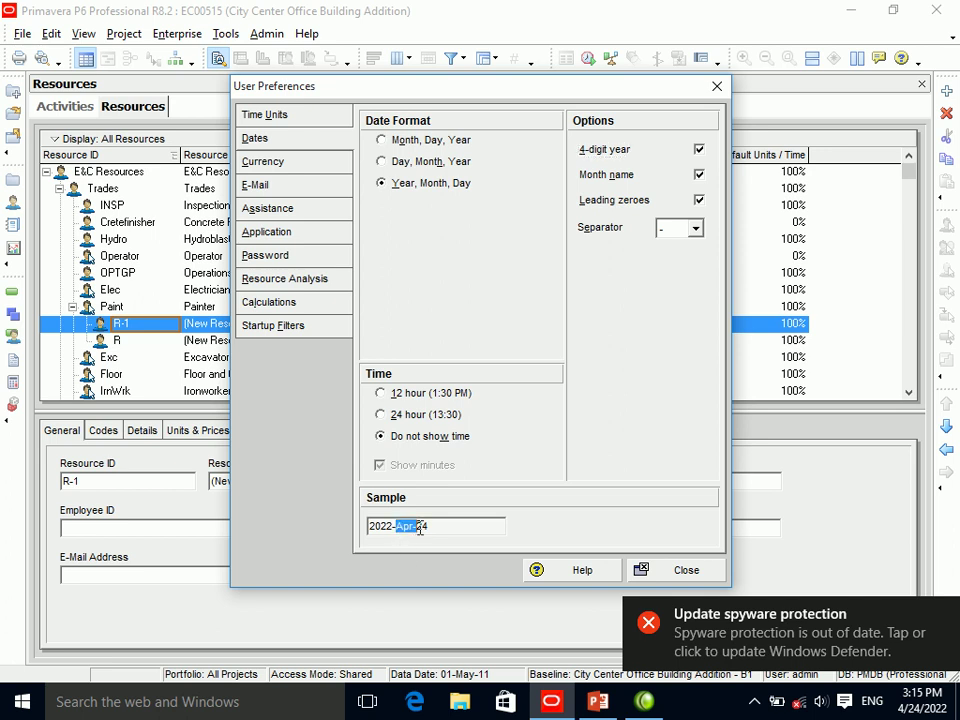
click(698, 175)
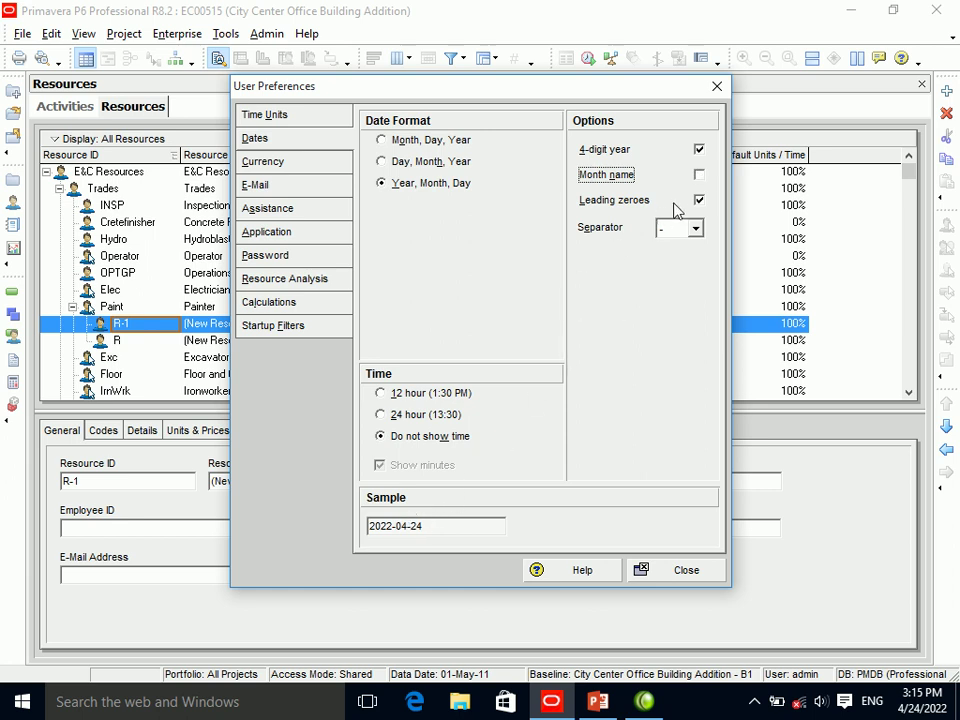
drag(407, 526, 398, 528)
click(699, 199)
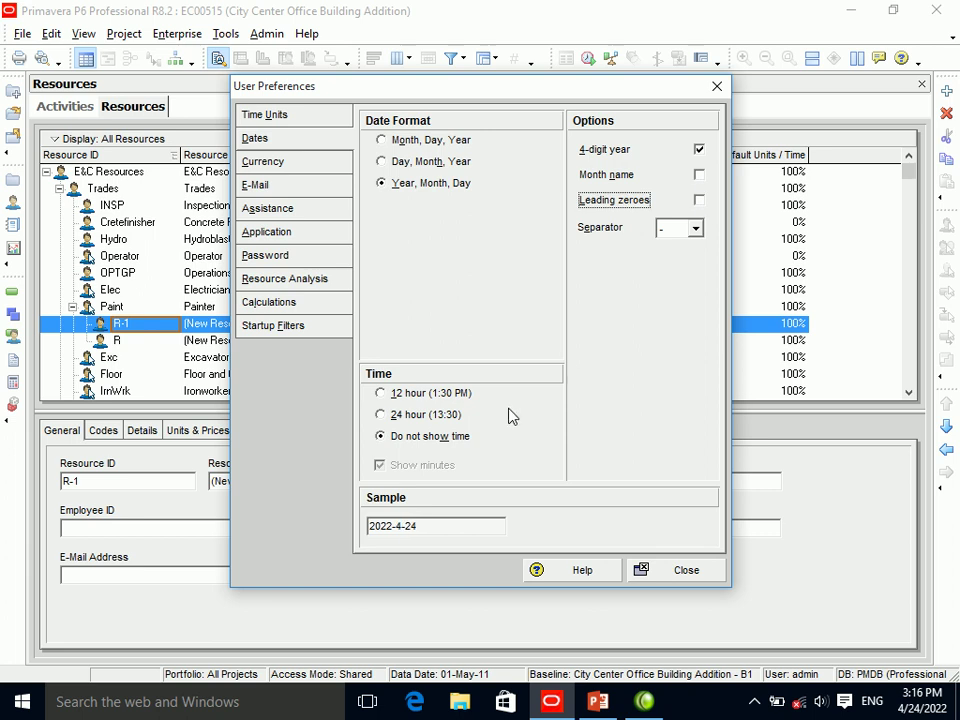
click(699, 201)
click(696, 230)
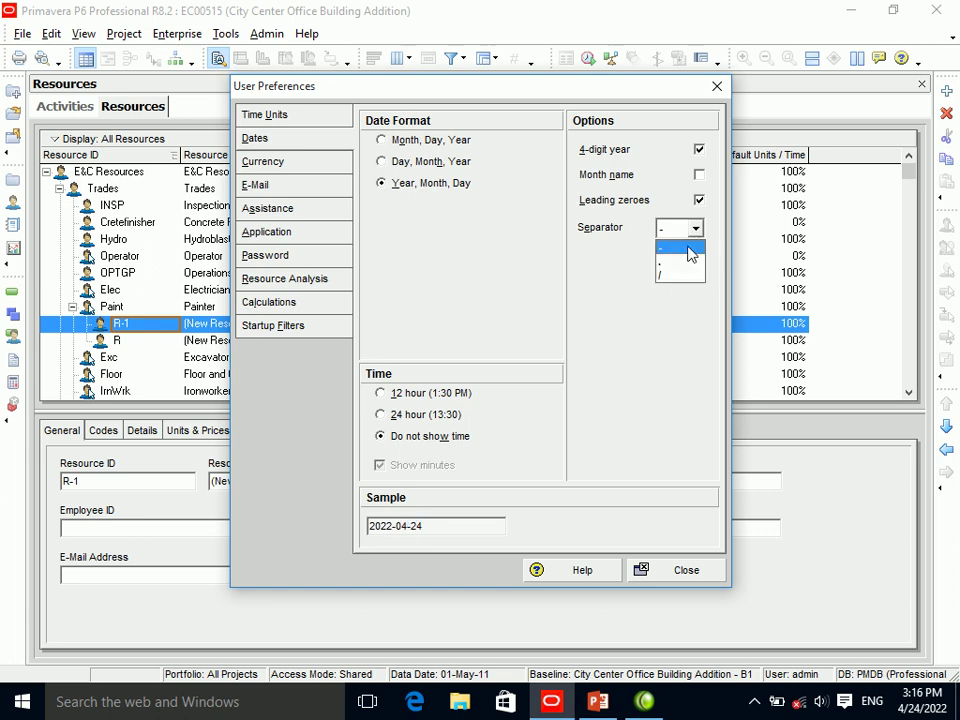
Use / as the date separator and 12-hour (1:30 PM) times, then close User Preferences.
click(677, 275)
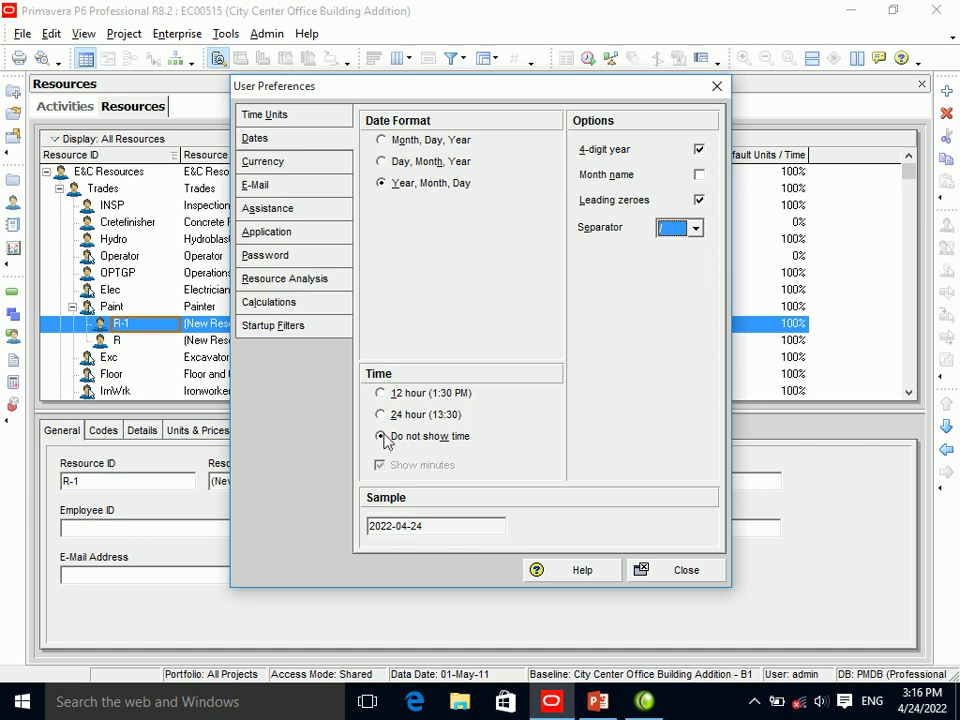
click(381, 394)
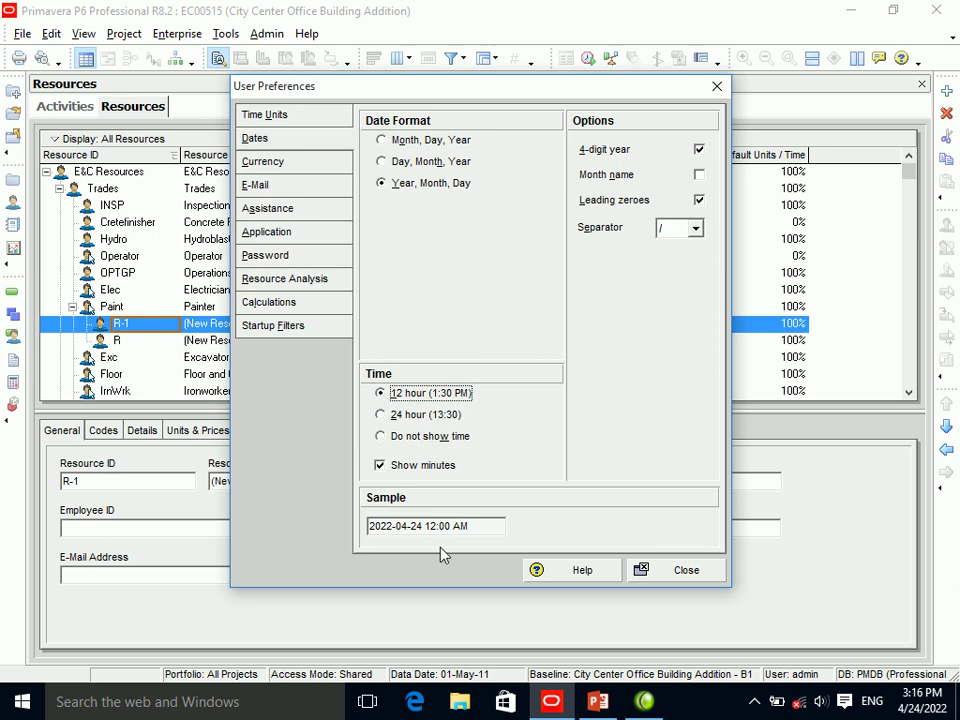
click(380, 415)
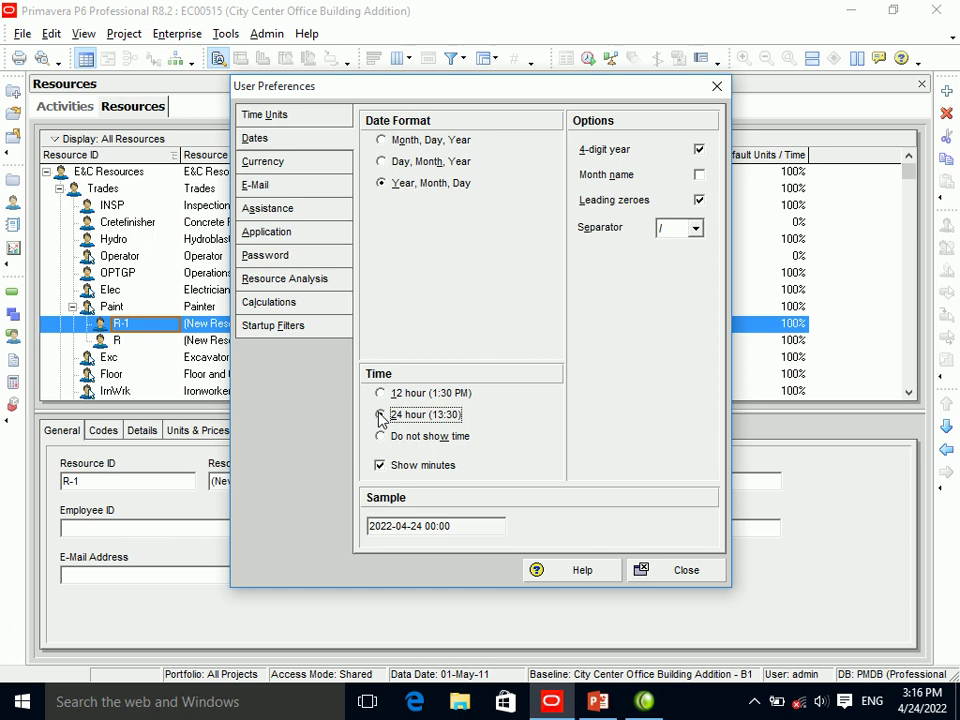
click(381, 393)
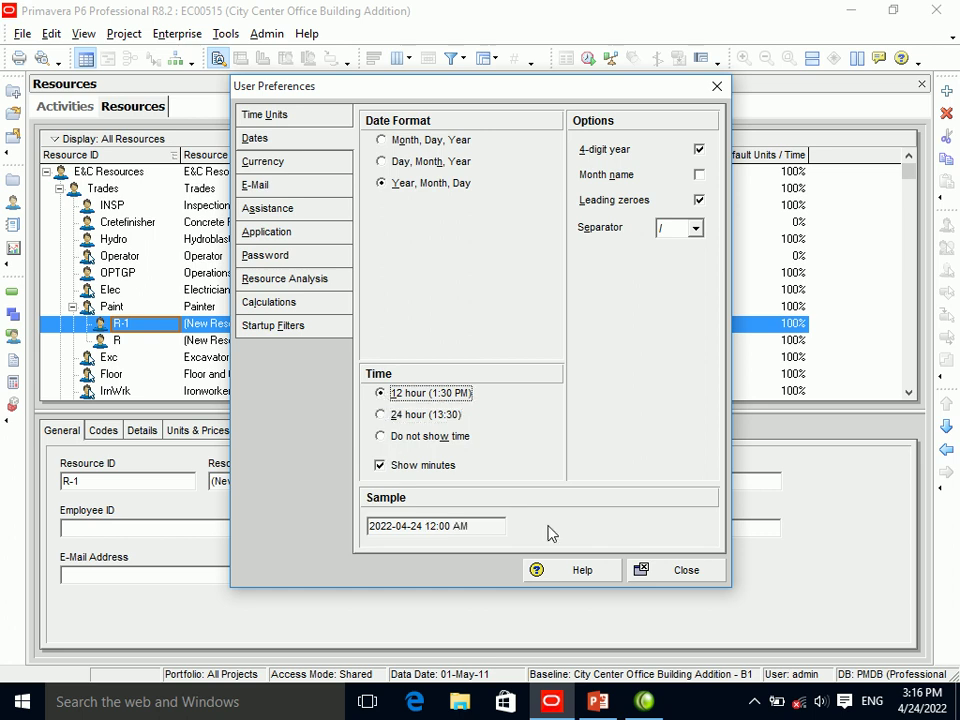
click(665, 572)
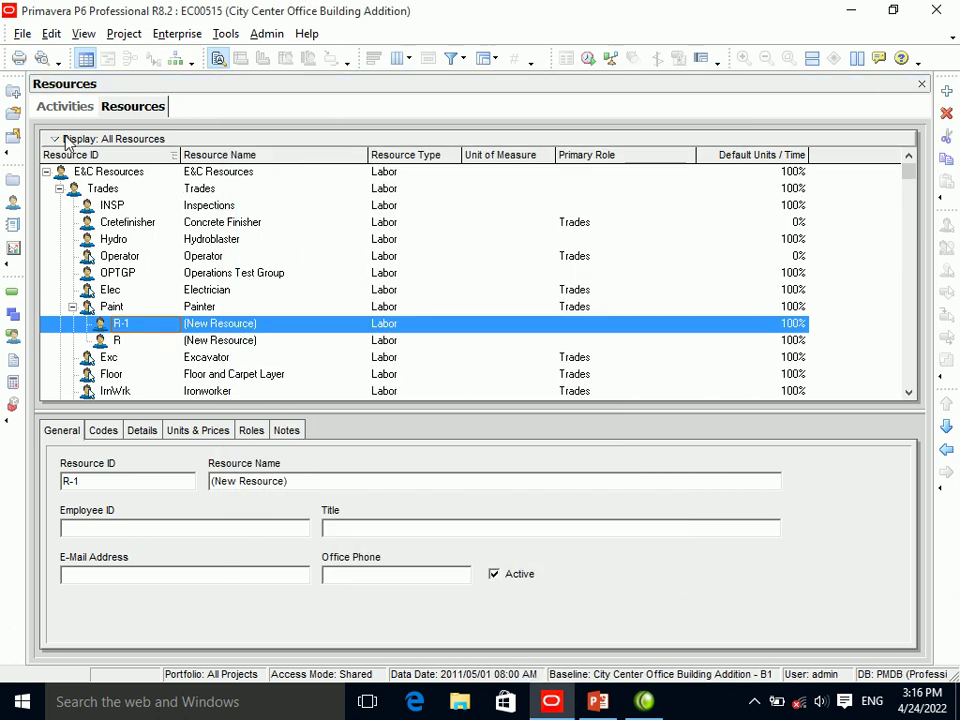
Return to the Activities view and open the Currency page of User Preferences.
click(65, 106)
click(51, 33)
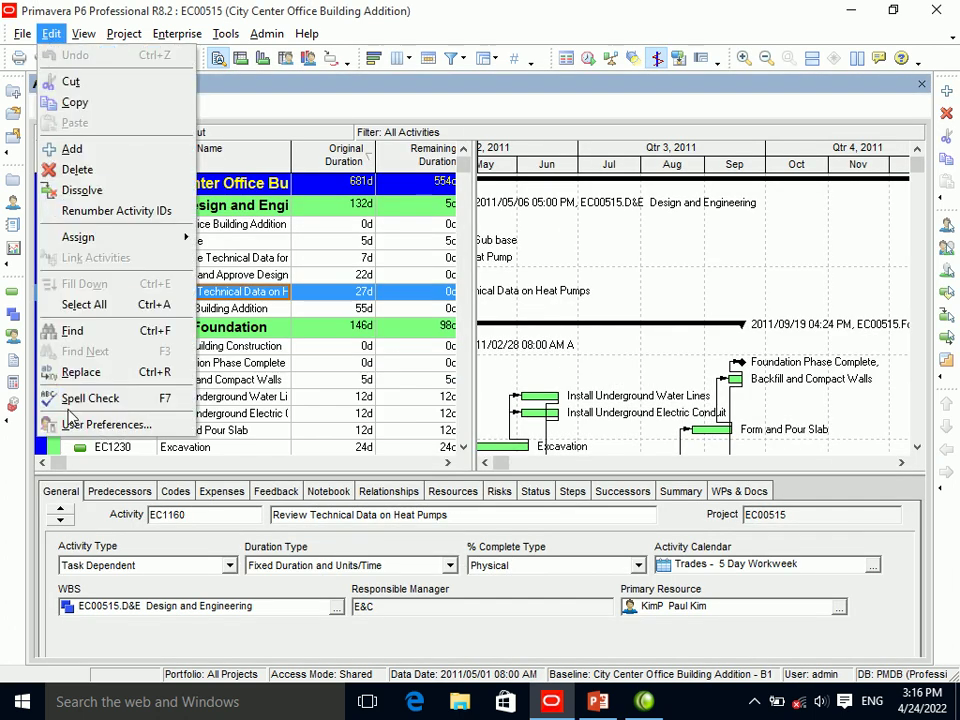
click(100, 424)
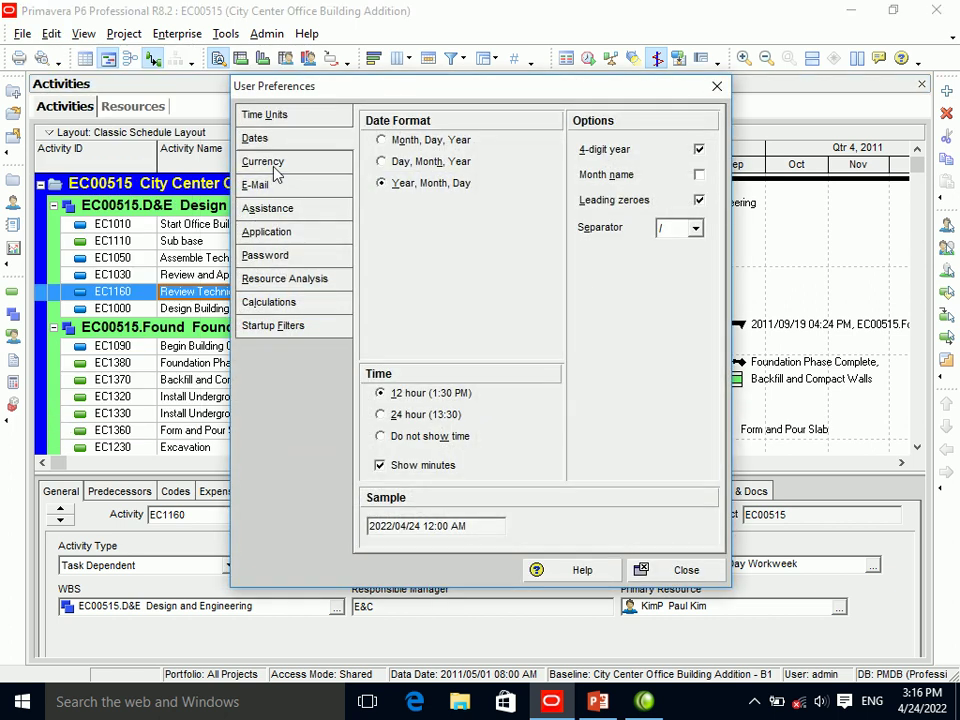
click(276, 172)
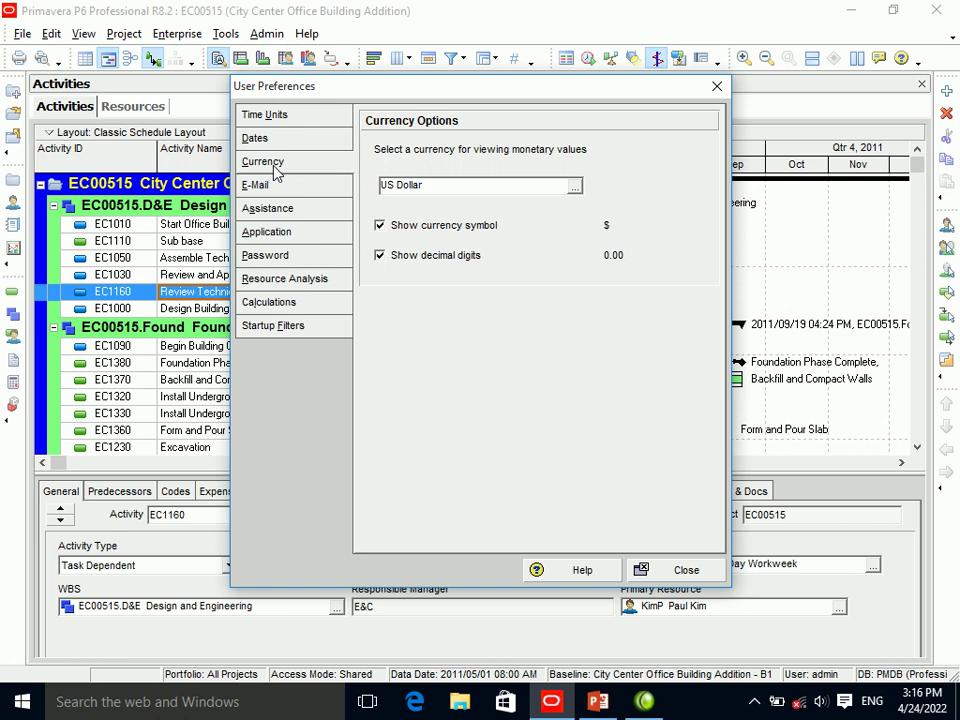
Browse the Select Currency list without changing US Dollar, then close User Preferences.
click(575, 188)
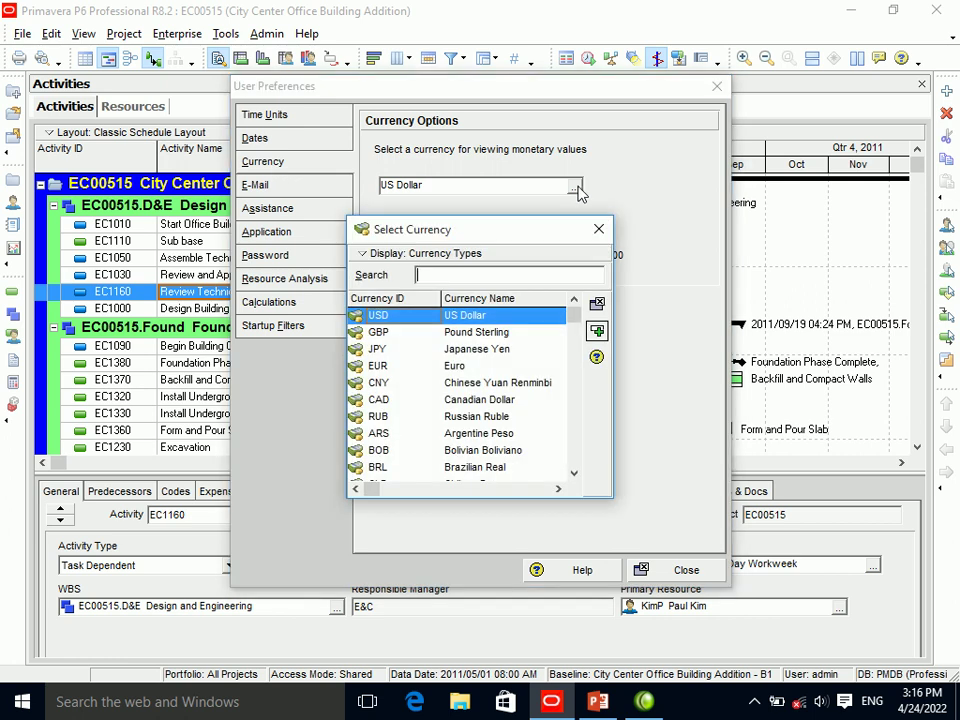
drag(577, 326, 578, 455)
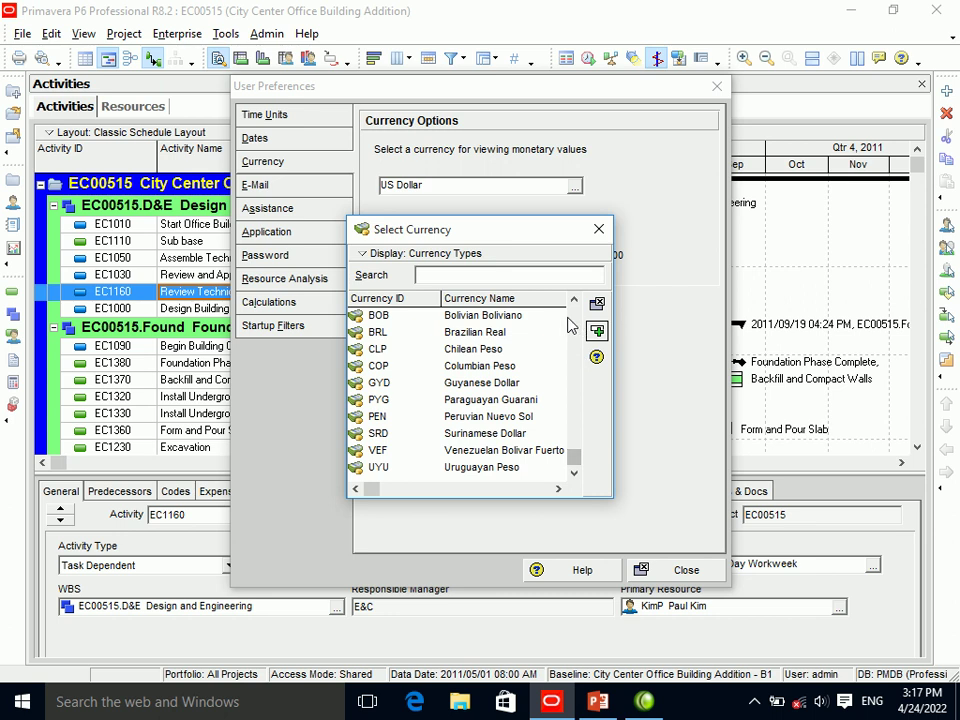
click(447, 467)
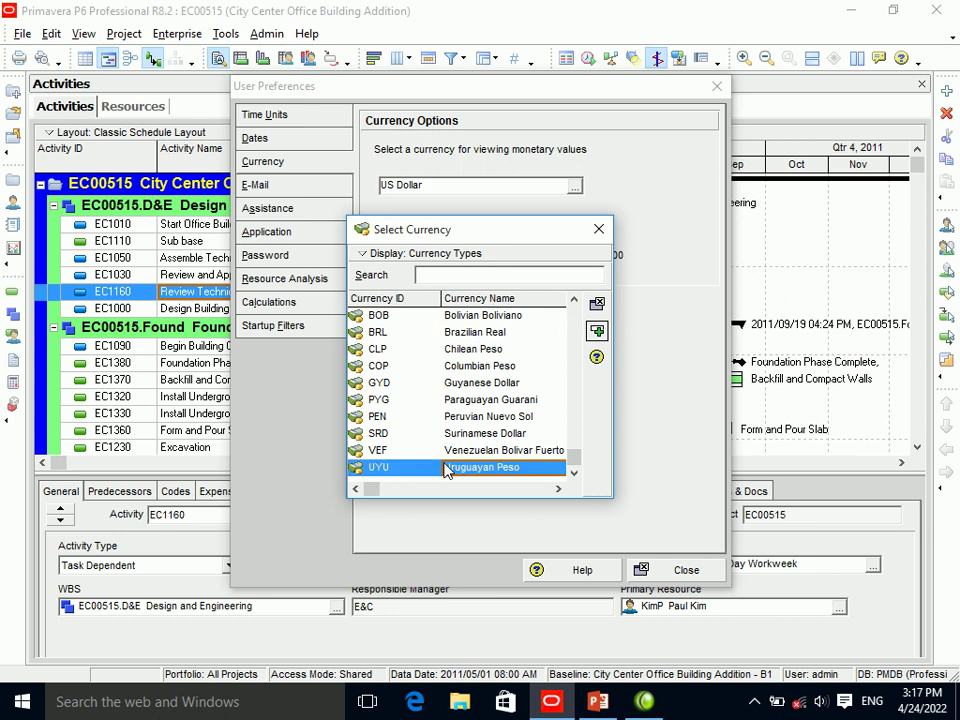
click(598, 229)
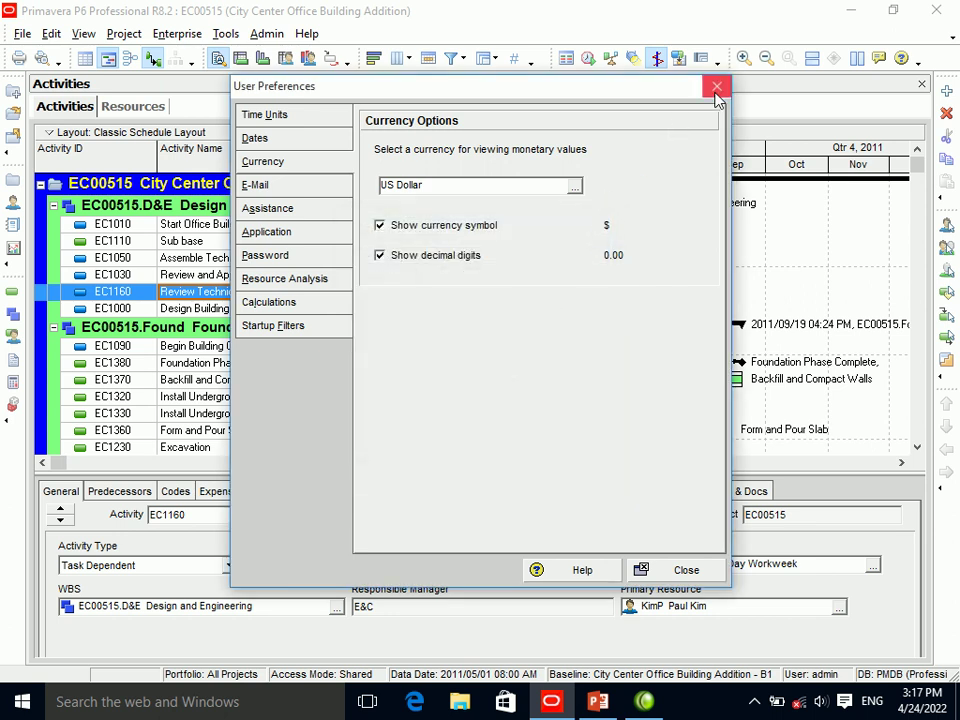
click(574, 187)
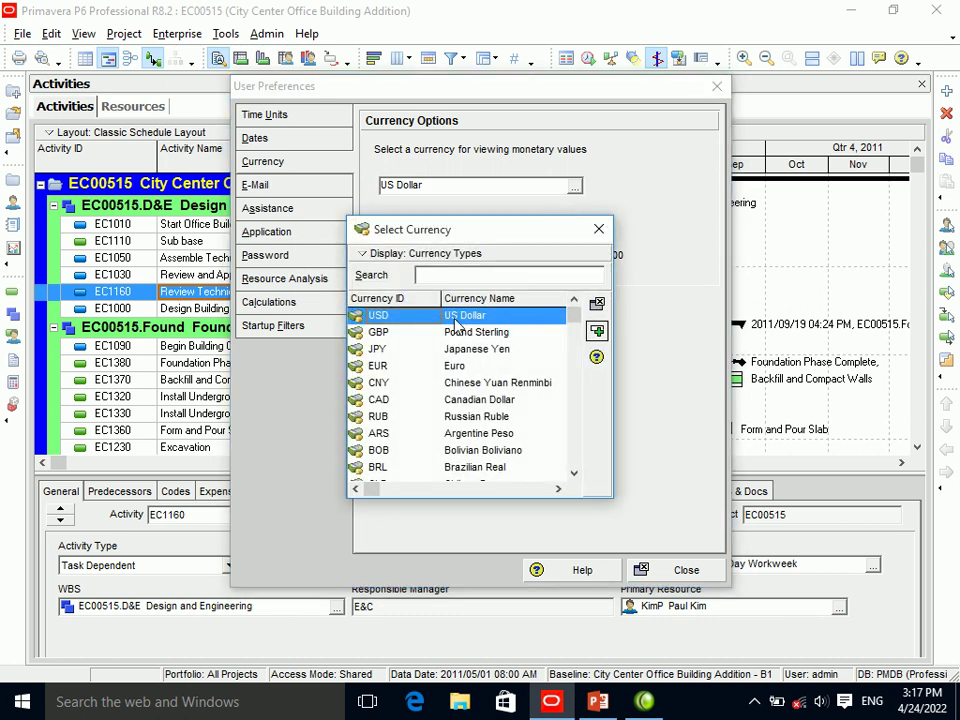
click(598, 229)
click(716, 86)
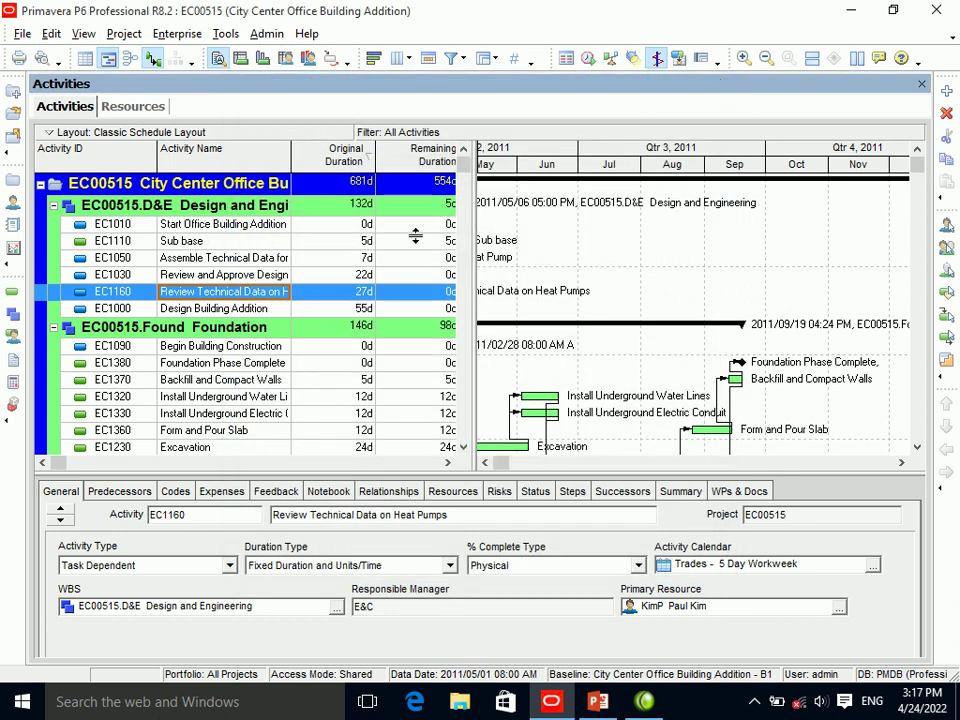
Add a new currency with ID AFN, name Afghani and symbol AF in Admin > Currencies.
click(262, 34)
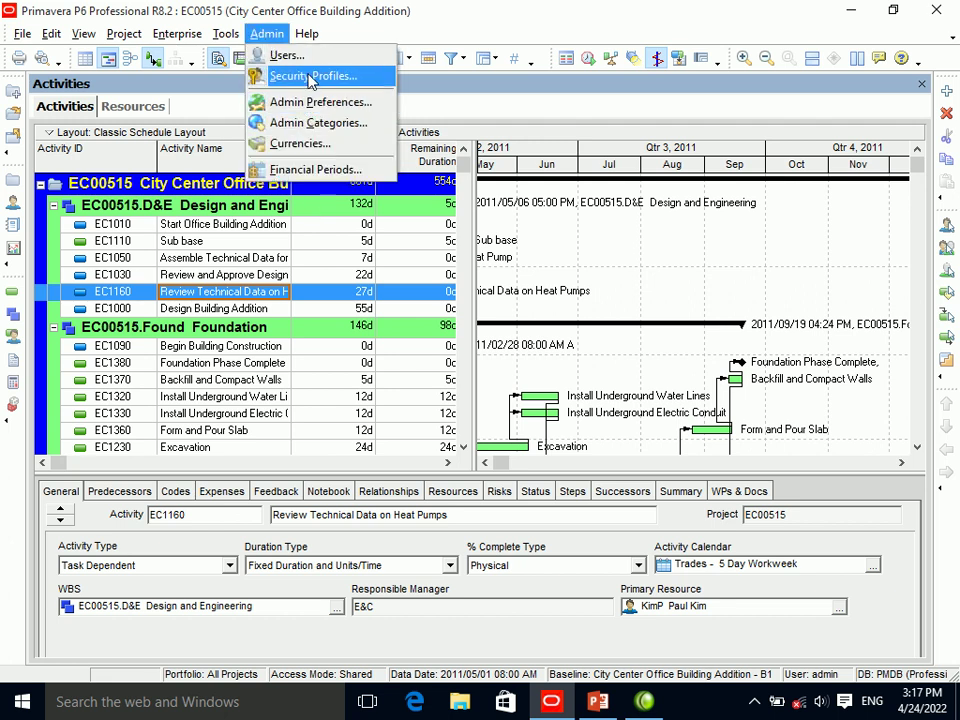
click(322, 148)
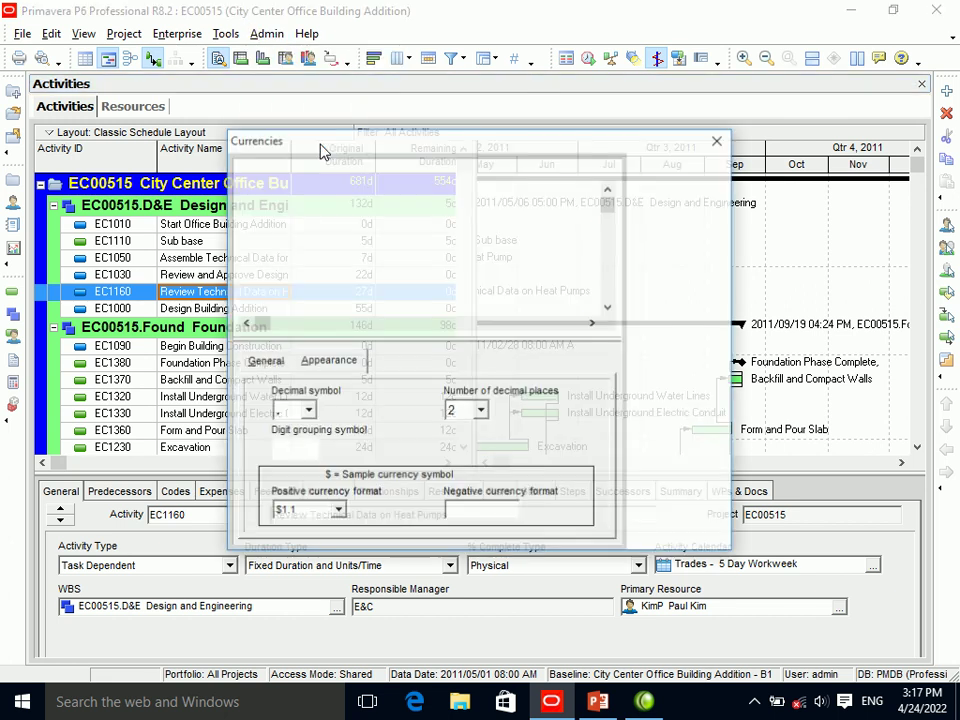
drag(609, 306, 614, 314)
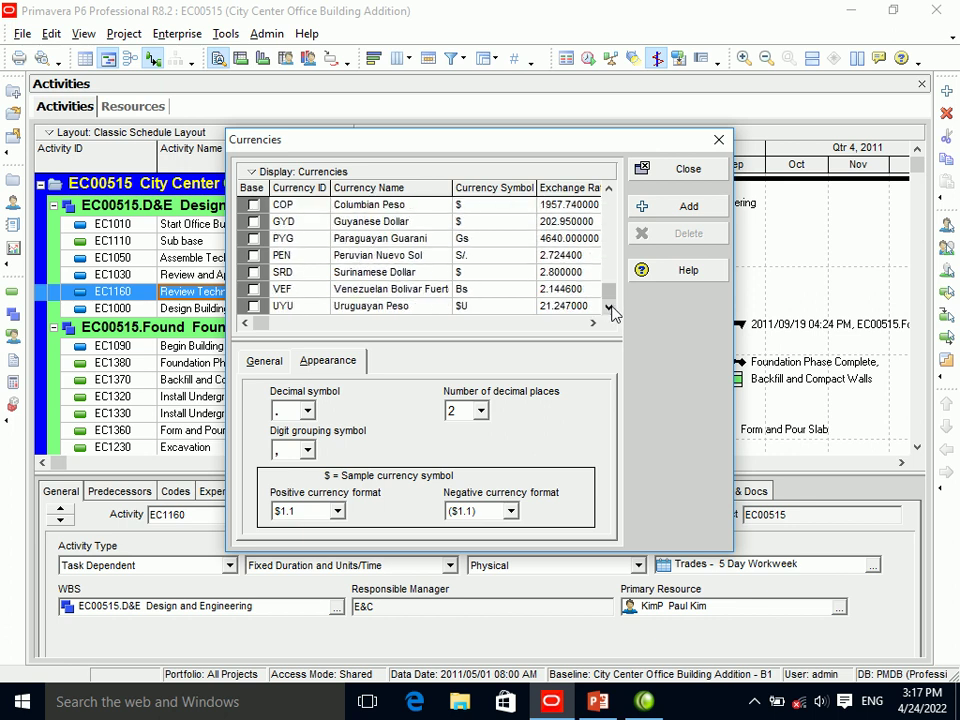
click(655, 210)
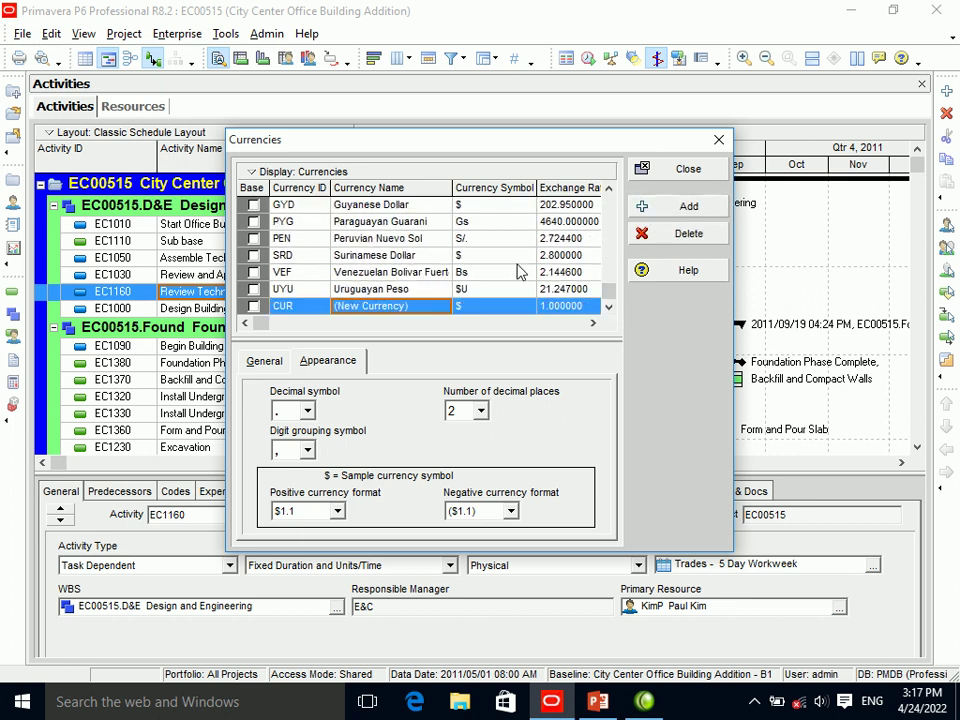
click(296, 307)
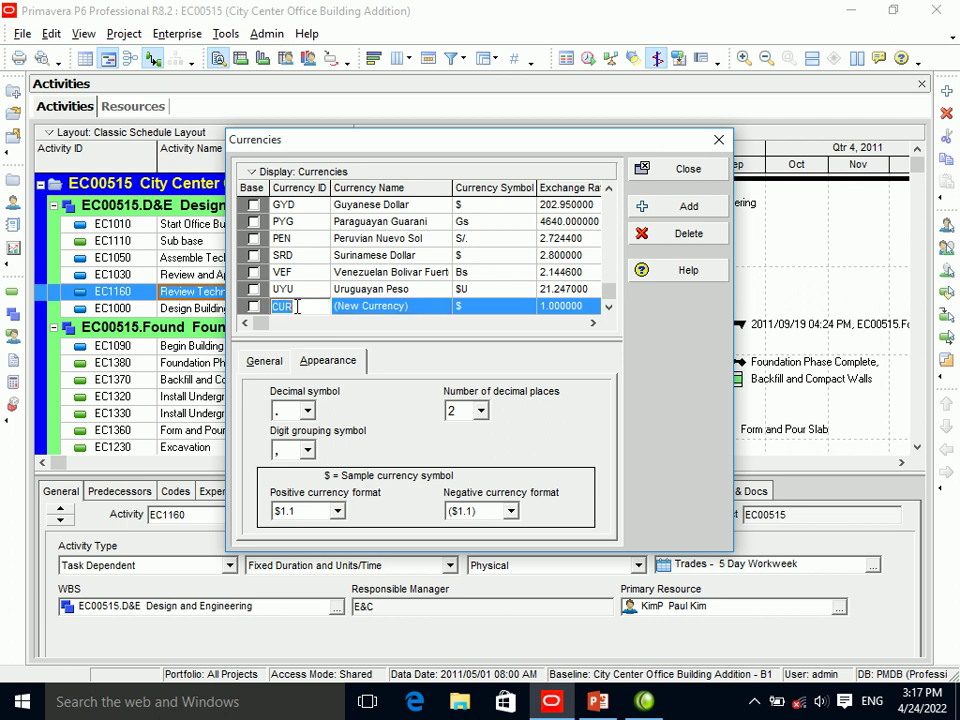
text(AFN)
click(380, 306)
key(BackSpace)
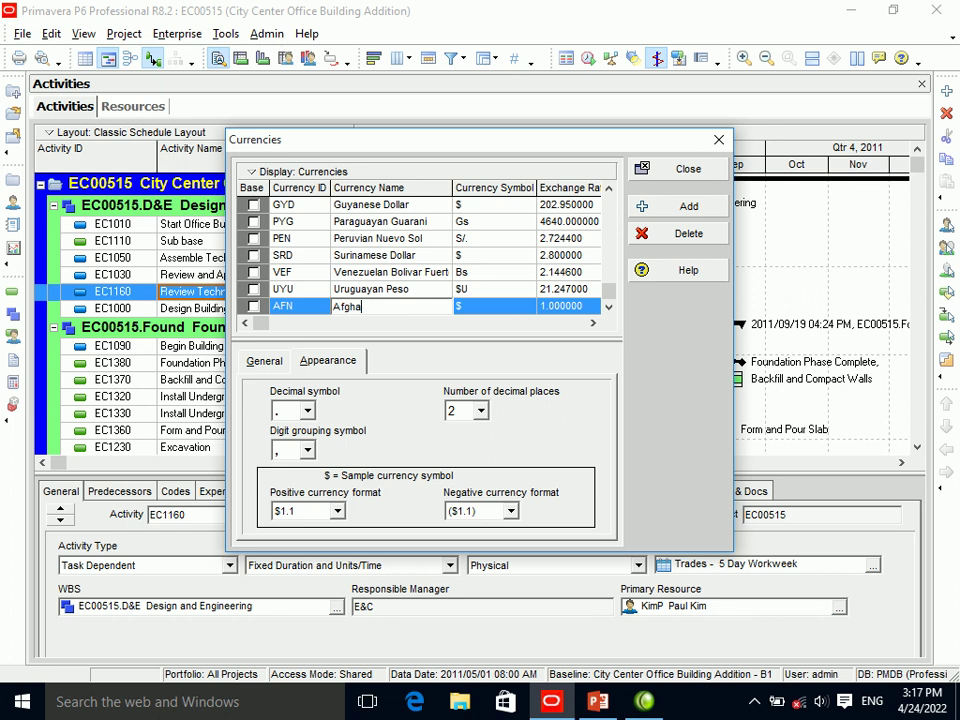
click(470, 306)
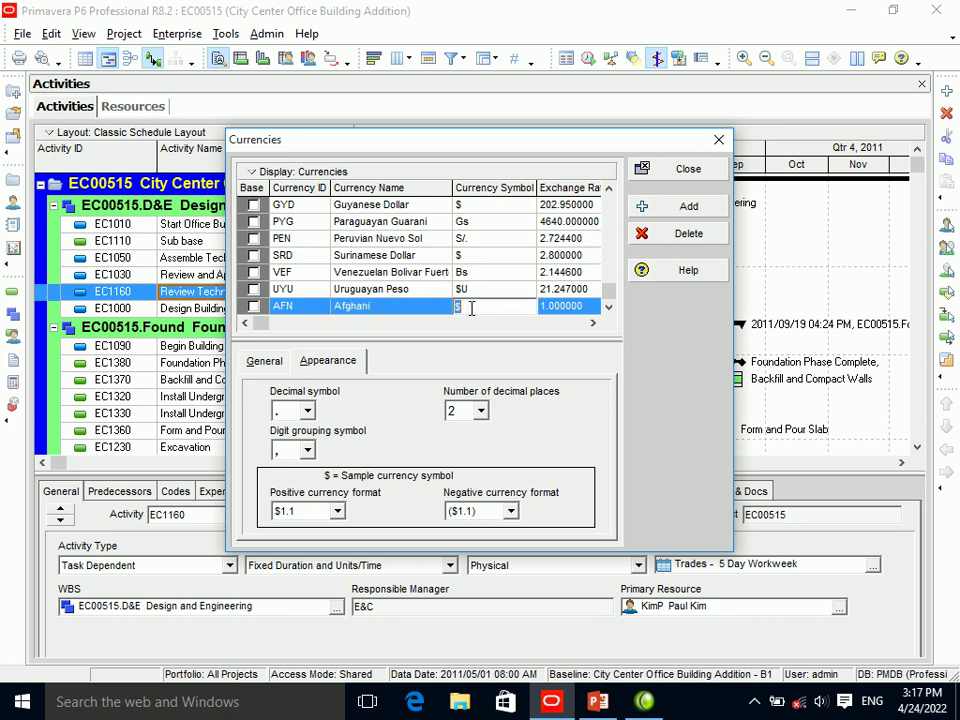
text(AF)
click(692, 172)
click(692, 172)
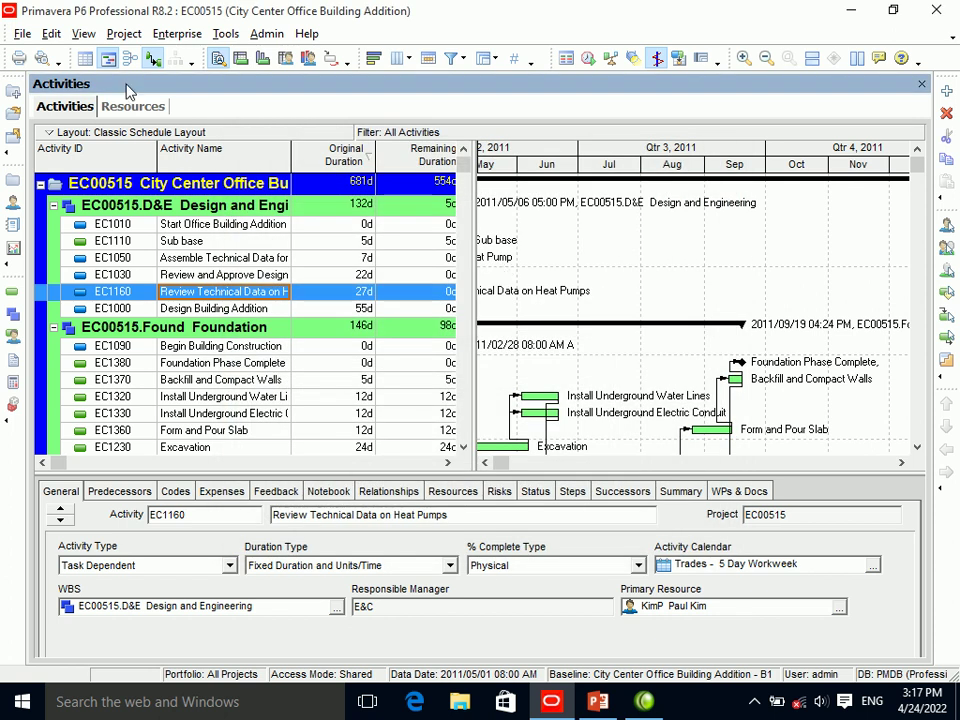
Choose AFN Afghani as the viewing currency in User Preferences.
click(50, 33)
click(108, 424)
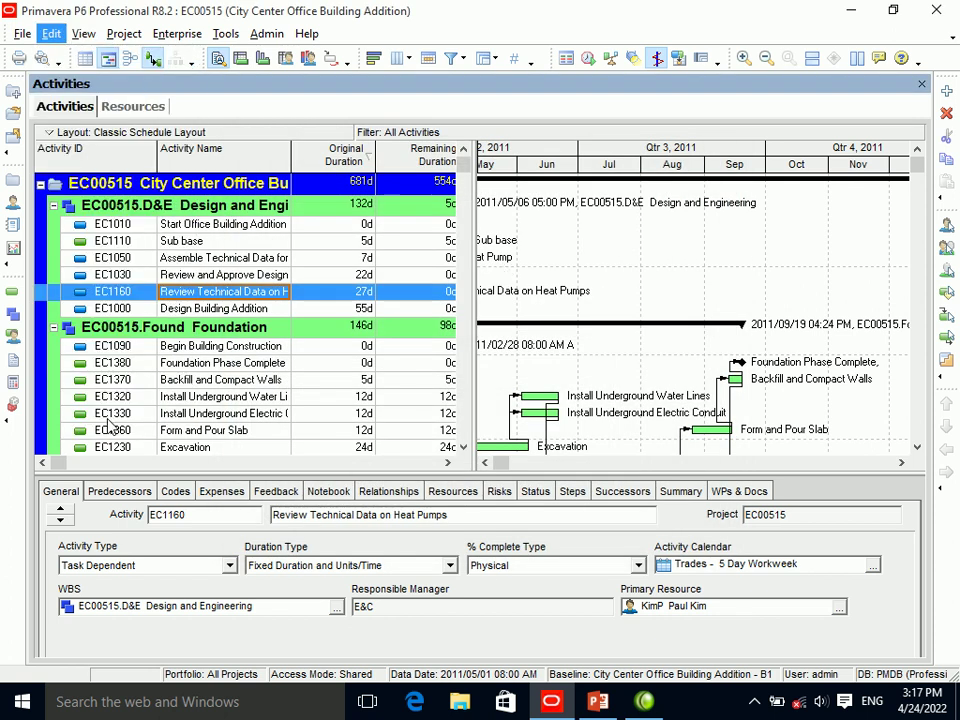
click(452, 184)
click(574, 186)
drag(573, 325, 574, 497)
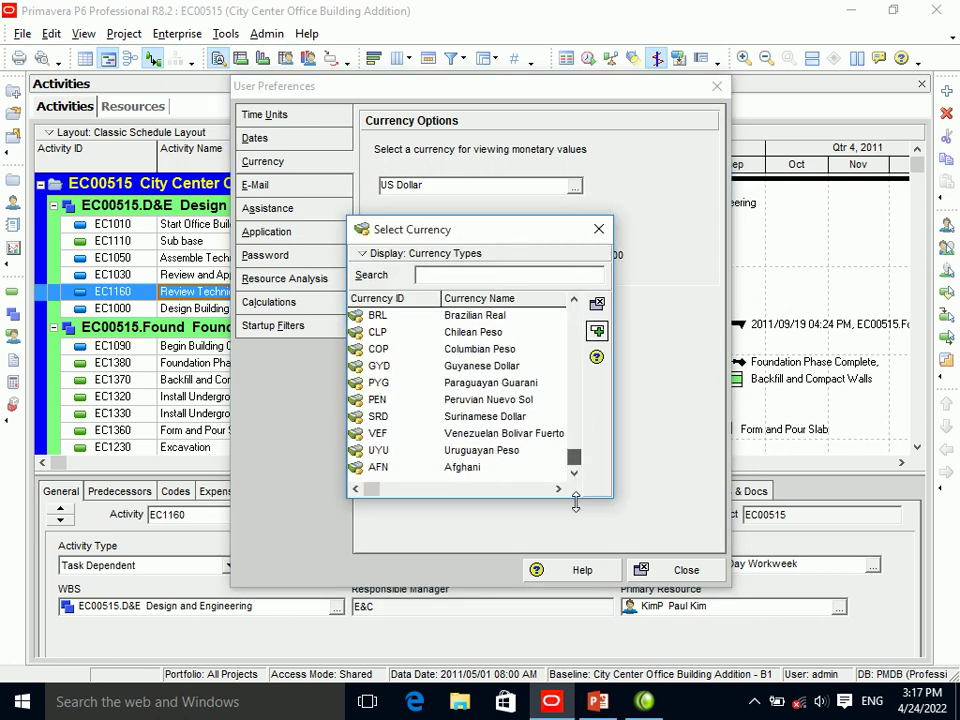
click(462, 468)
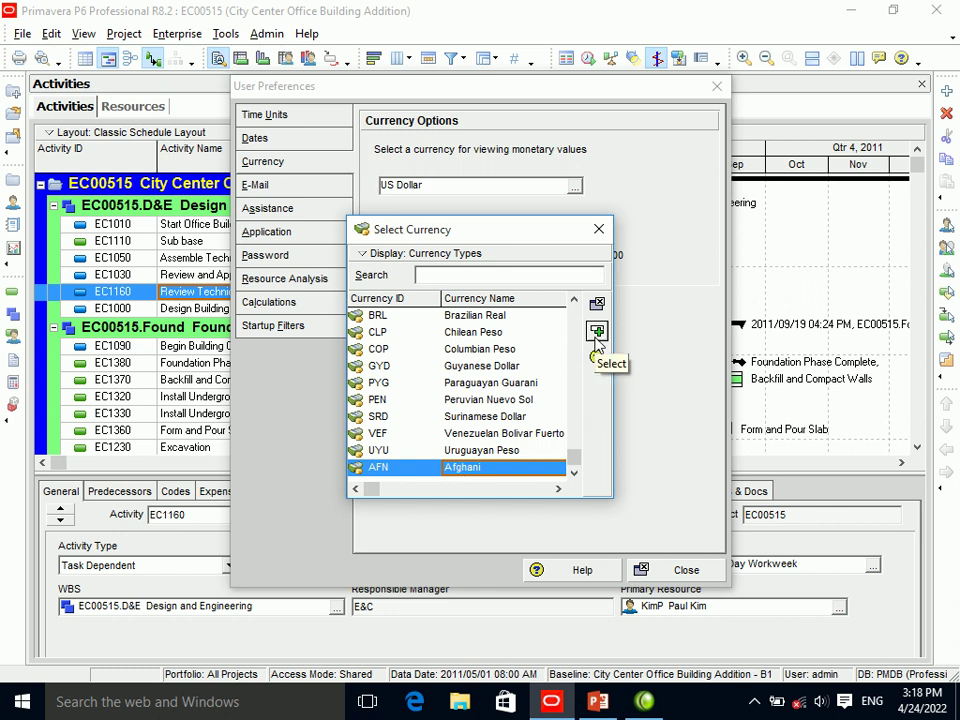
click(596, 336)
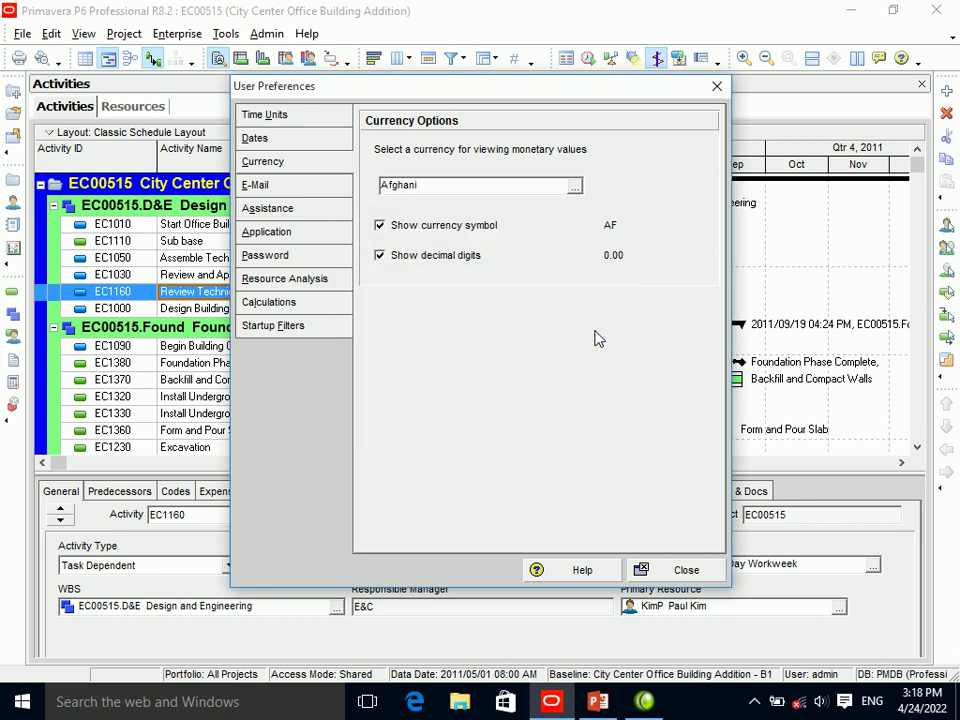
click(686, 569)
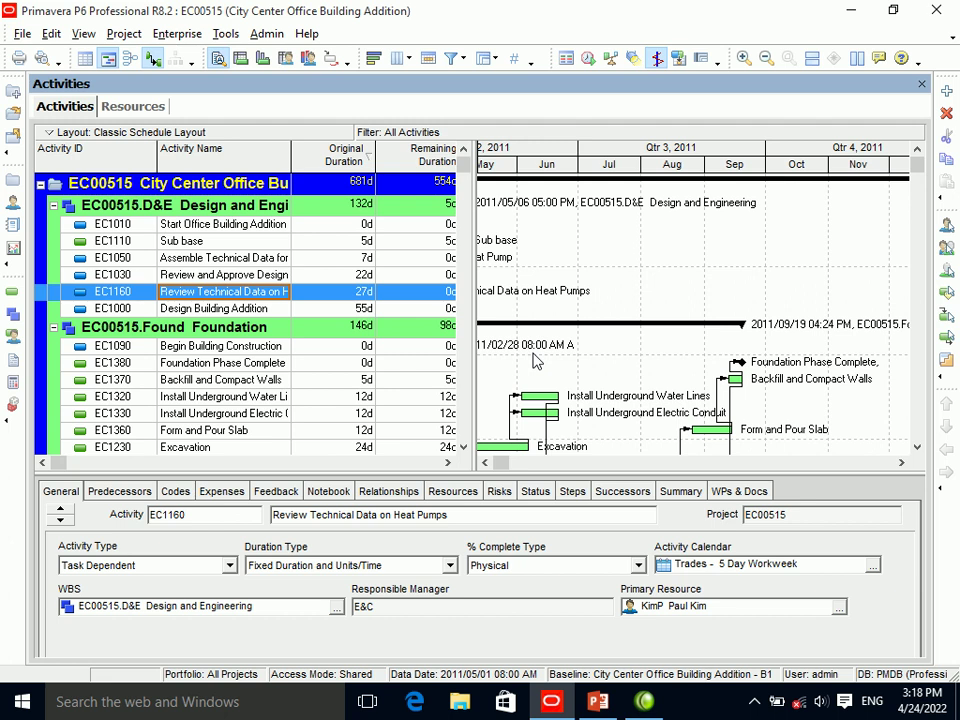
Toggle Show currency symbol and Show decimal digits off and back on.
click(51, 33)
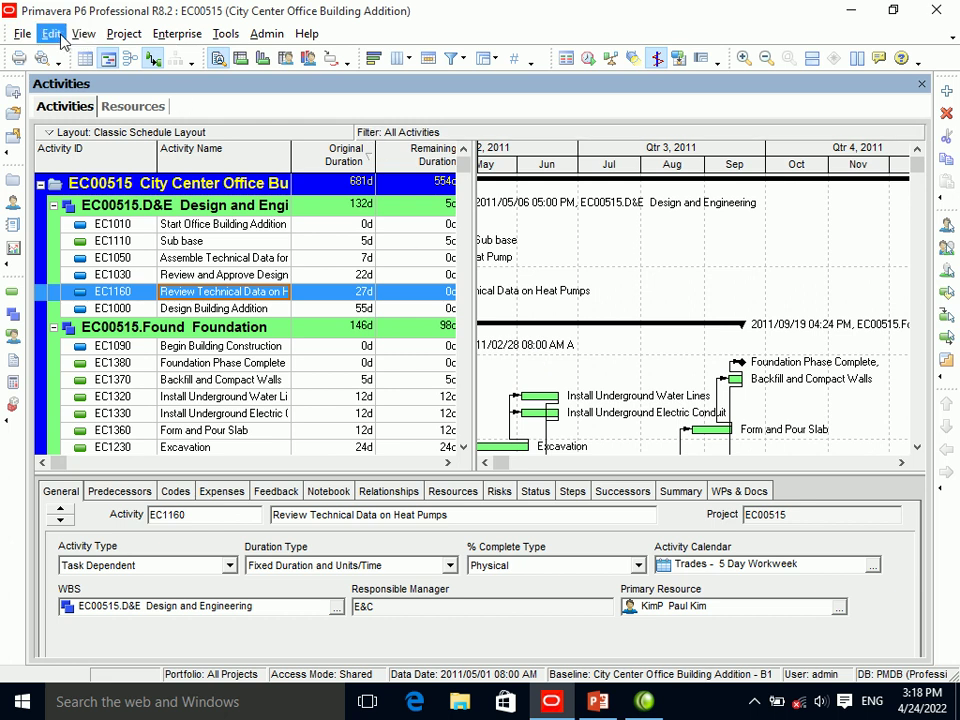
click(78, 425)
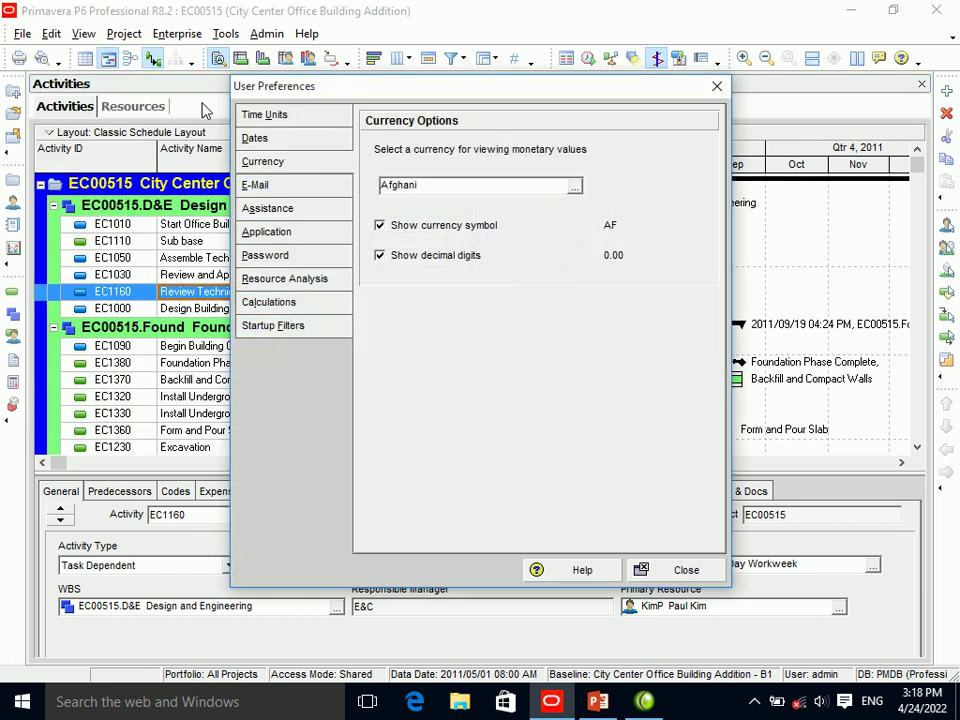
click(435, 228)
click(436, 226)
click(441, 258)
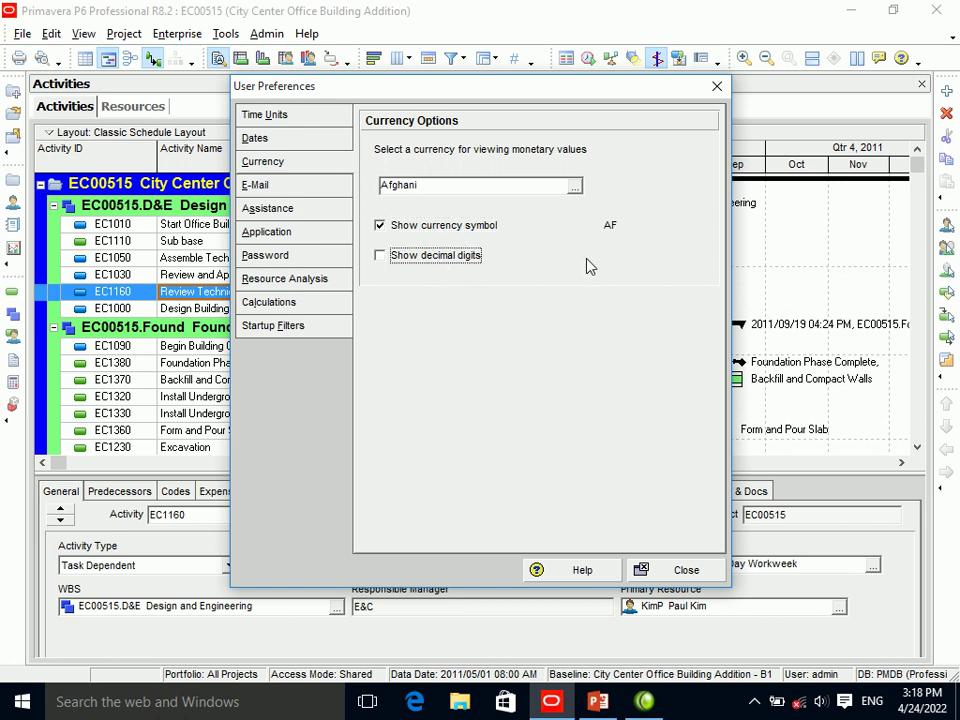
click(420, 264)
Review the E-Mail page, keeping Internet as protocol and checking the SMTP server and address fields.
click(298, 188)
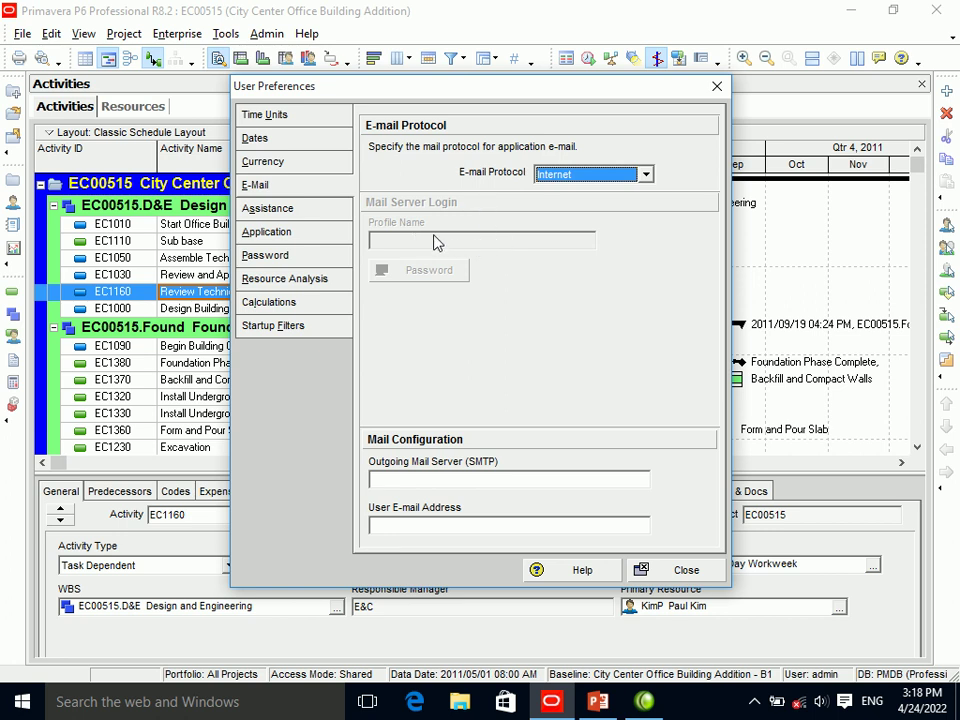
click(607, 175)
click(607, 175)
click(607, 175)
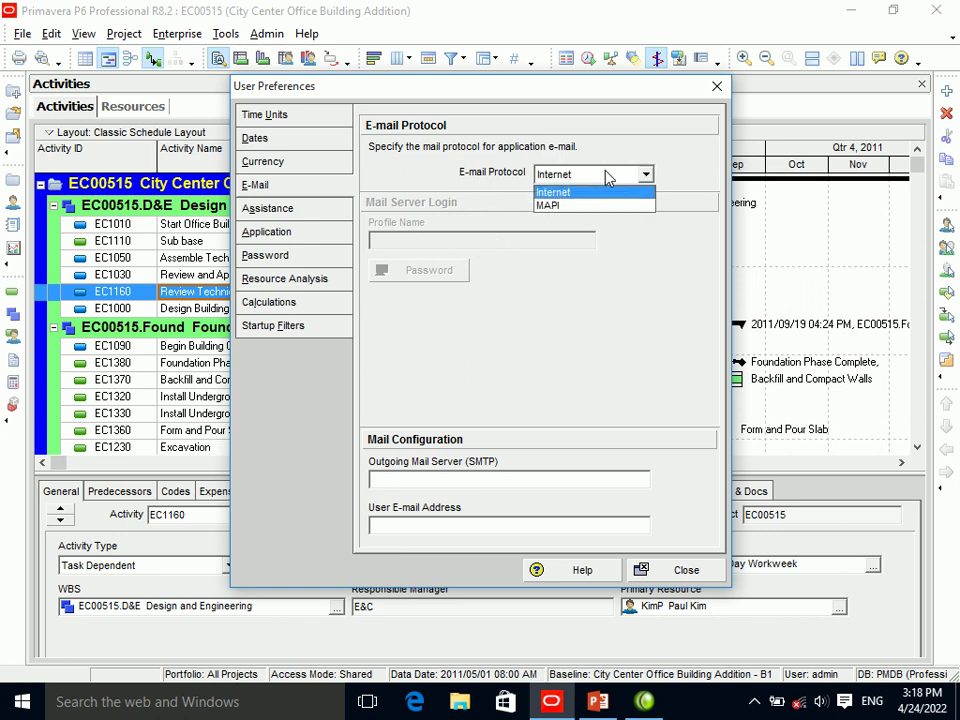
click(566, 192)
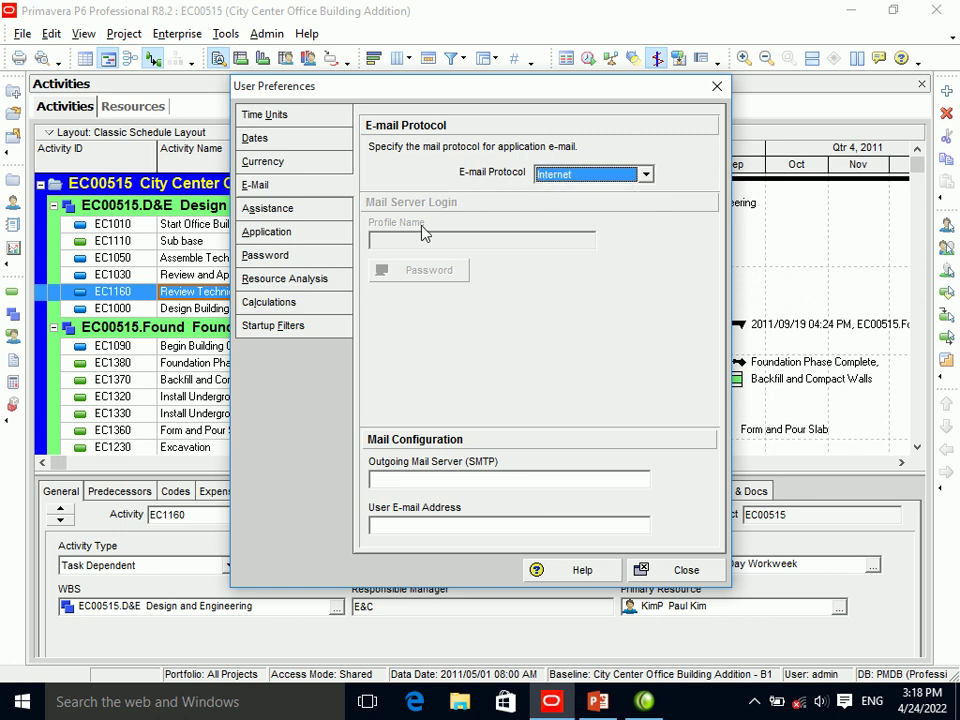
click(460, 479)
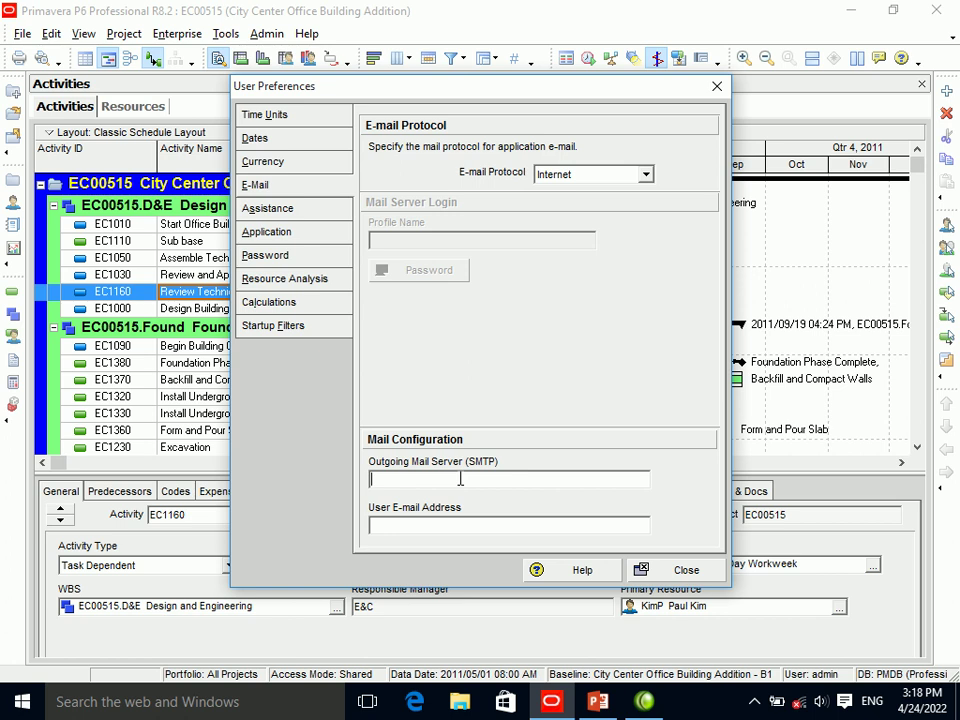
click(444, 519)
Review the Assistance wizard options, close User Preferences, and select the Sub base activity.
click(288, 217)
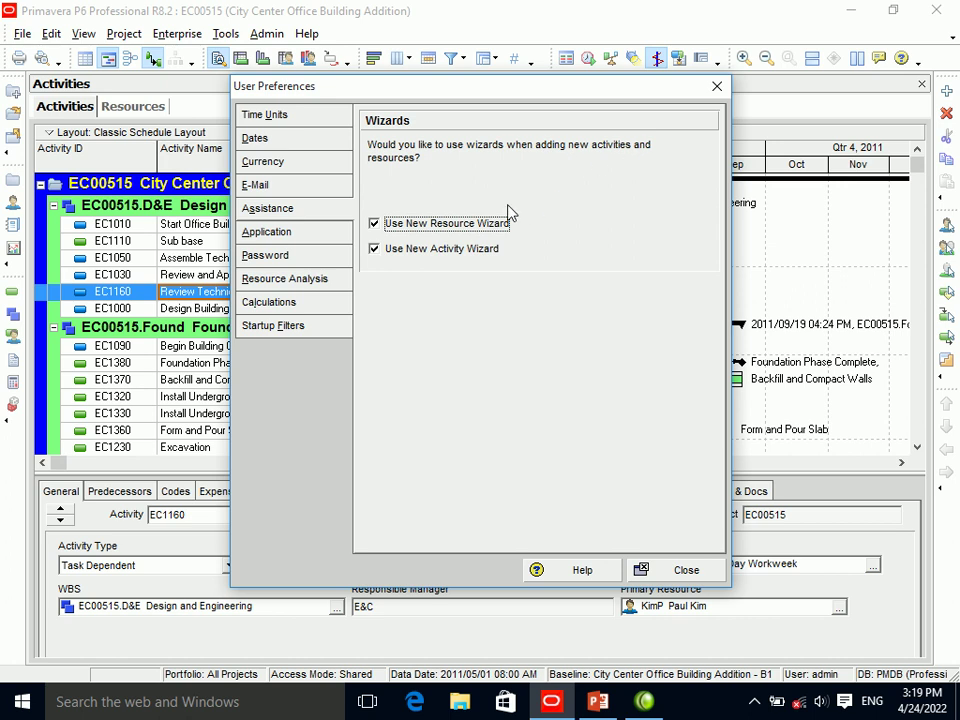
click(470, 226)
click(716, 86)
click(122, 241)
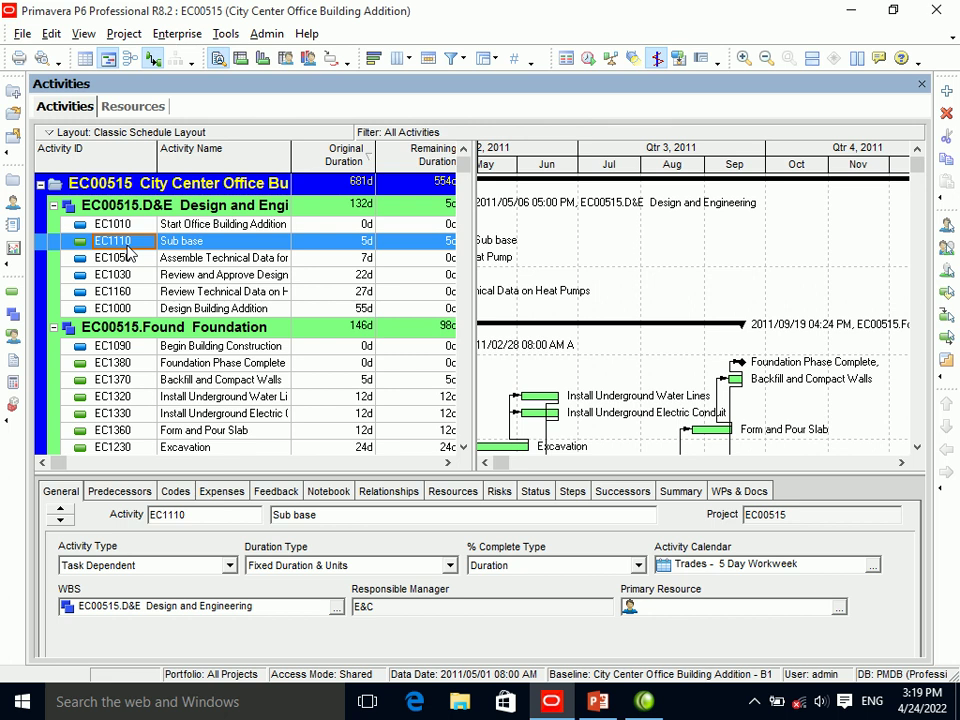
Insert activity EC1120 below Sub base, then try adding a resource and dismiss the New Resource wizard.
key(Insert)
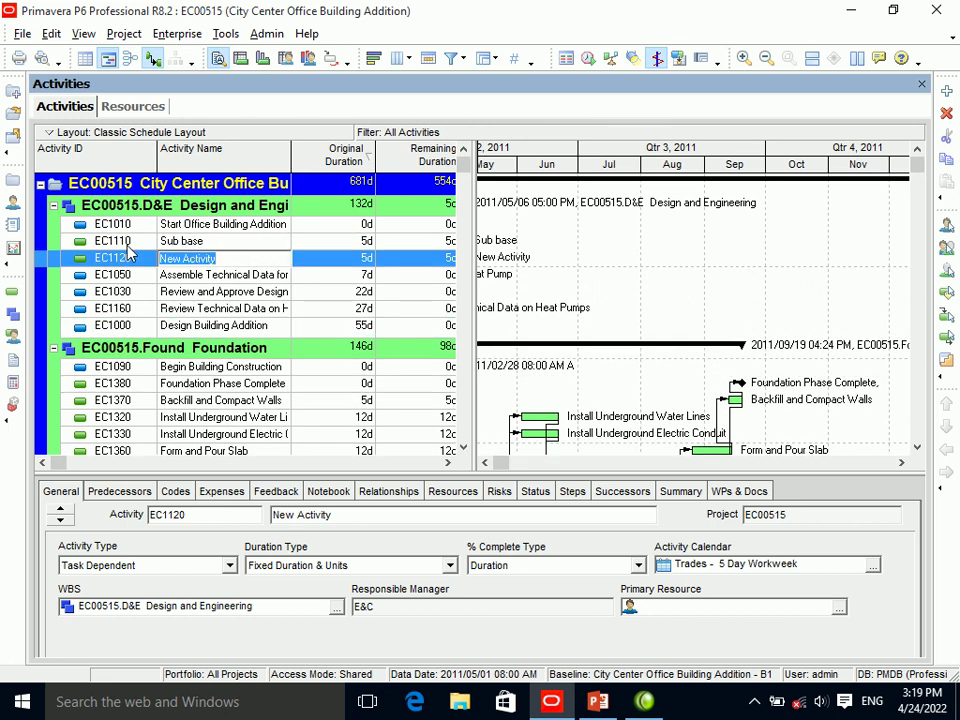
click(120, 274)
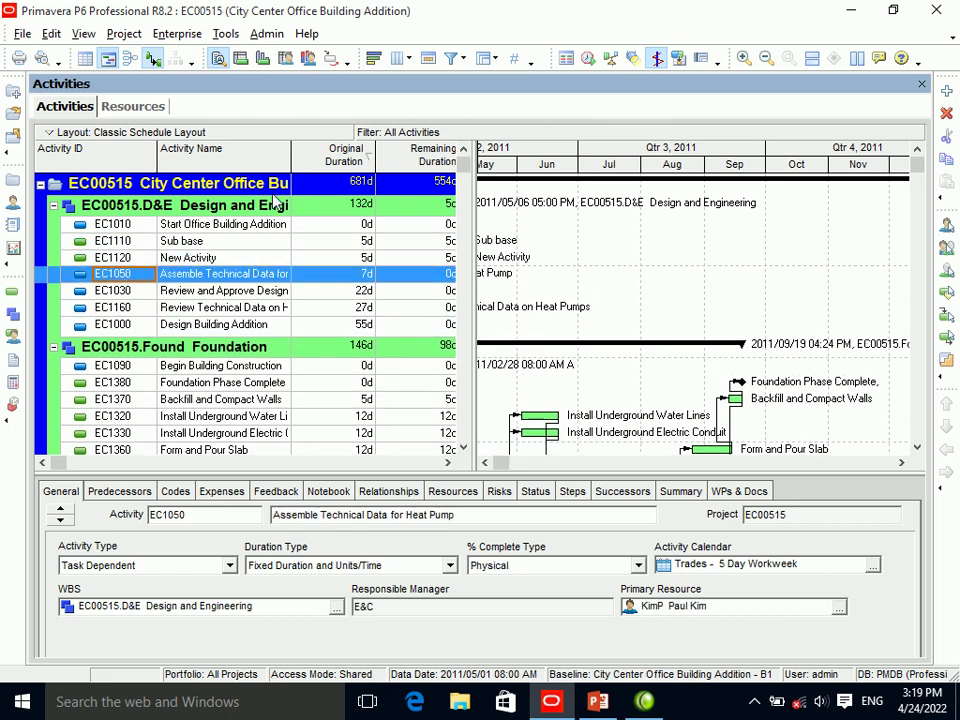
click(158, 108)
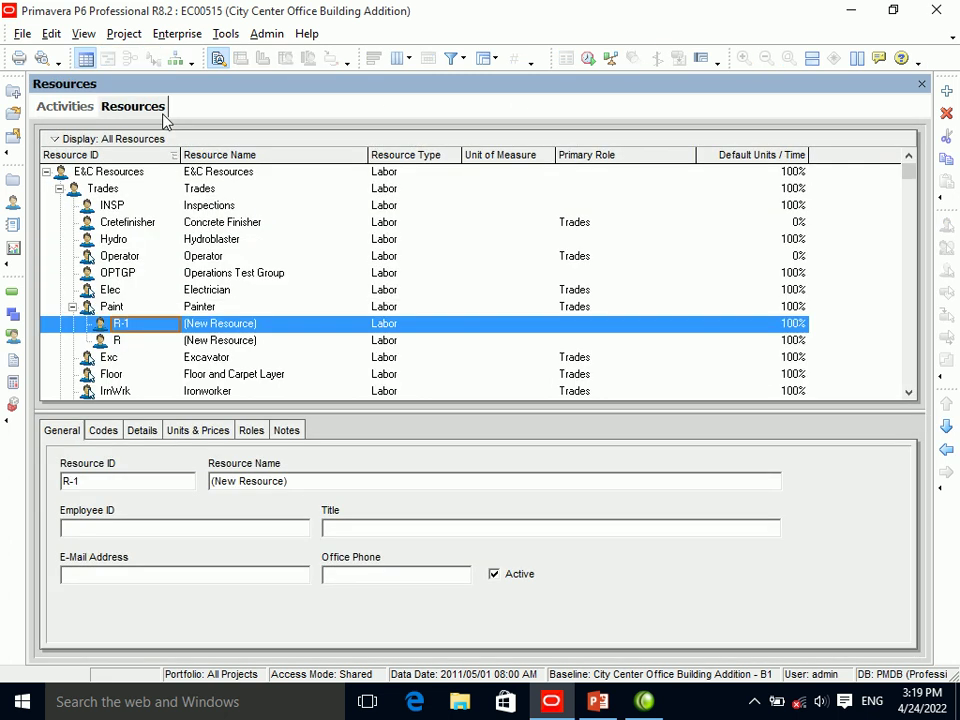
click(947, 92)
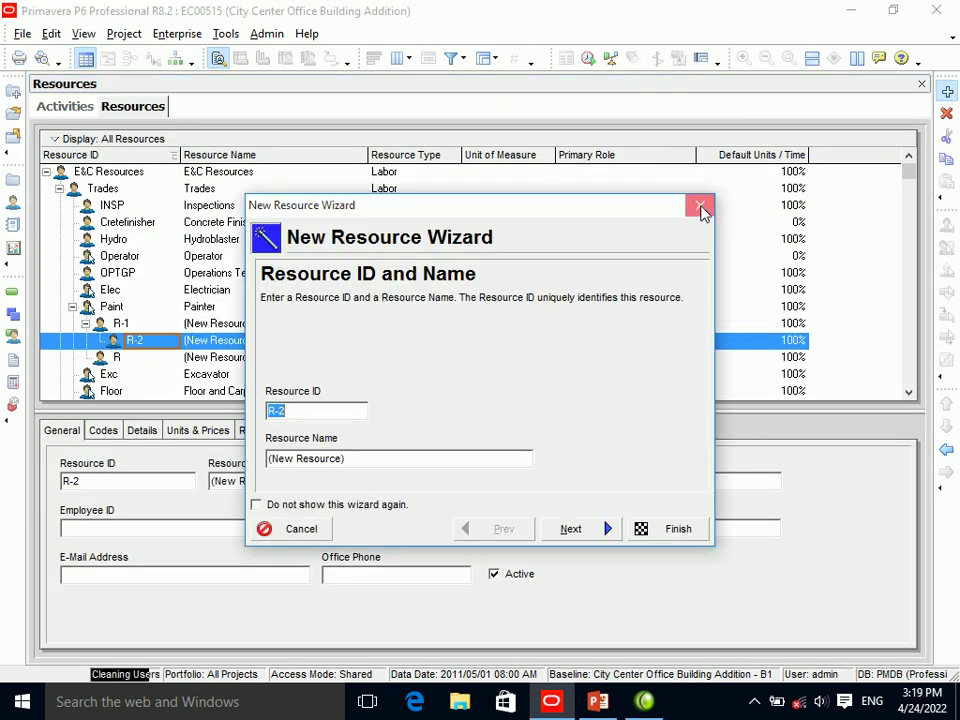
click(700, 207)
Return to the Activities view and open User Preferences.
click(72, 108)
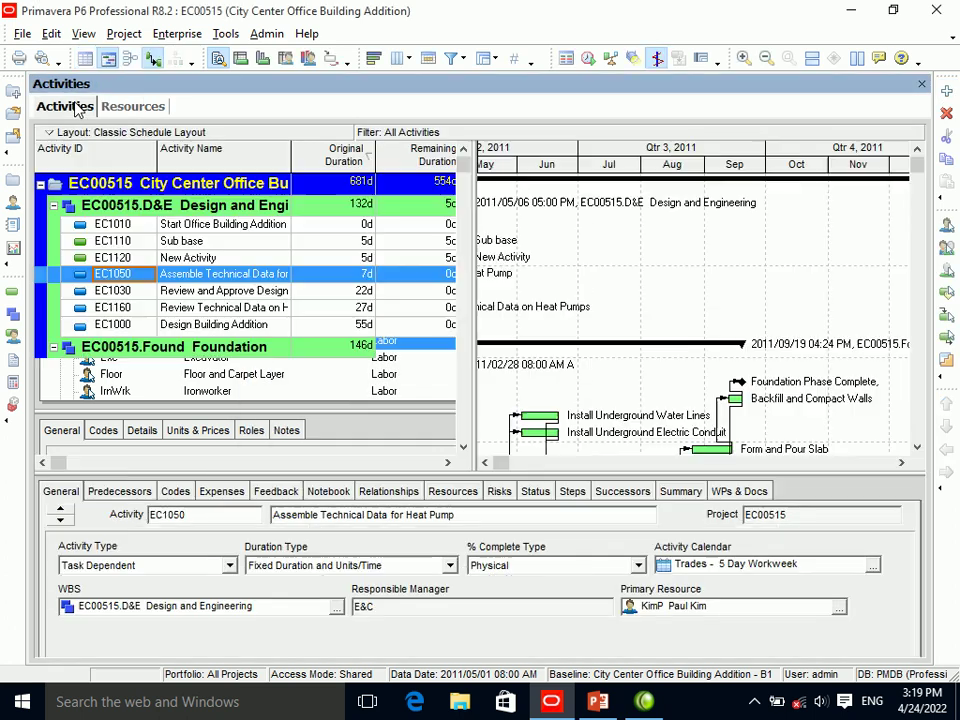
click(50, 34)
click(92, 55)
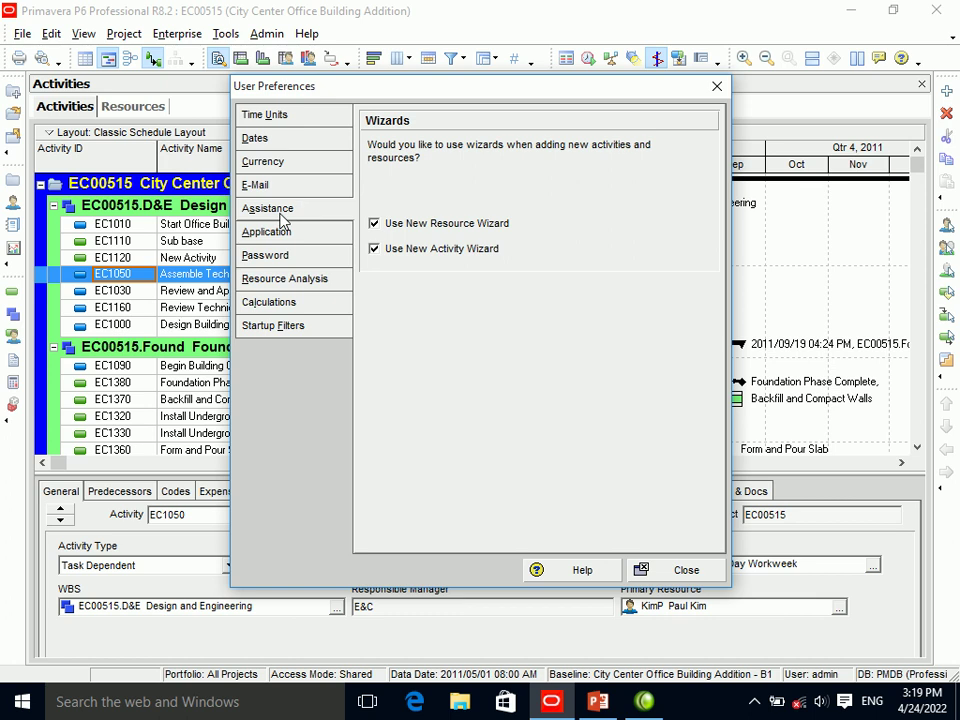
Turn off Use New Activity Wizard and add activity EC1130 directly.
click(375, 250)
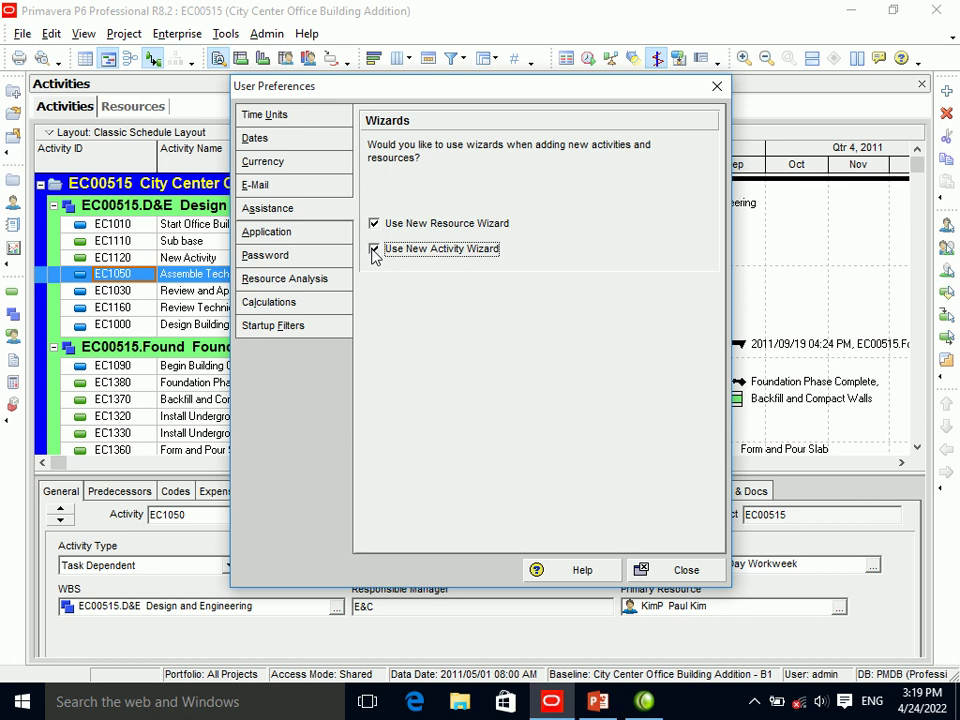
click(662, 571)
click(125, 295)
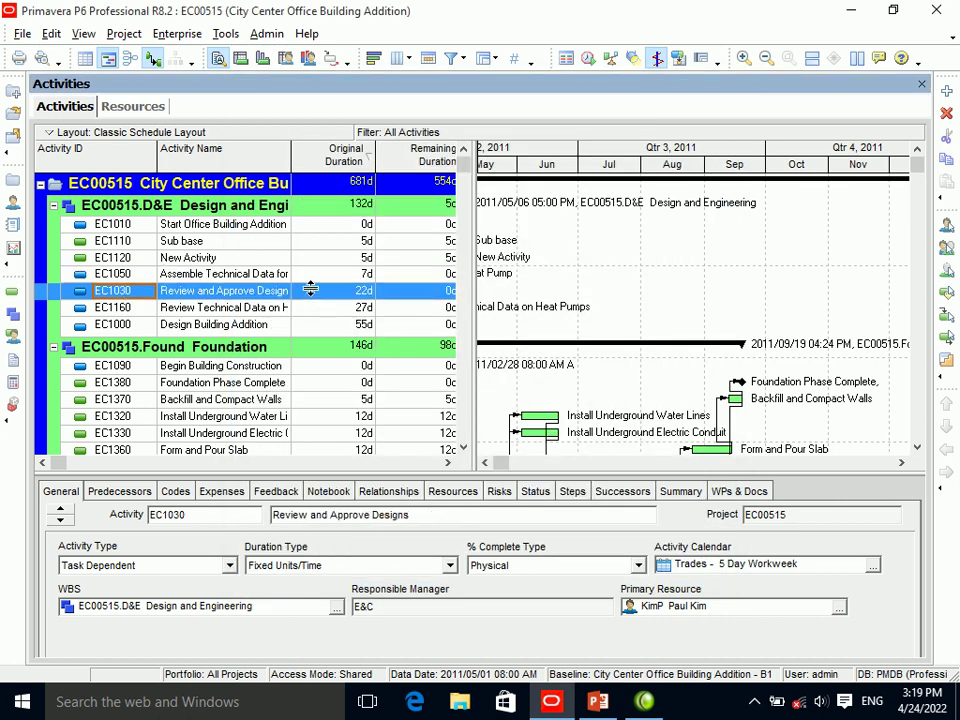
click(947, 92)
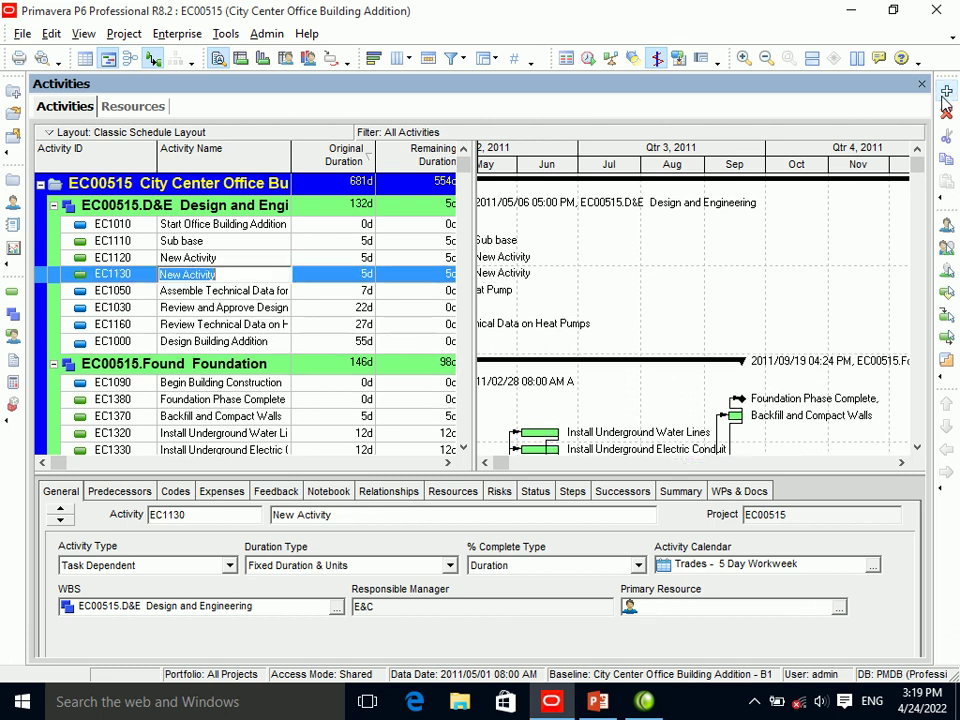
click(233, 291)
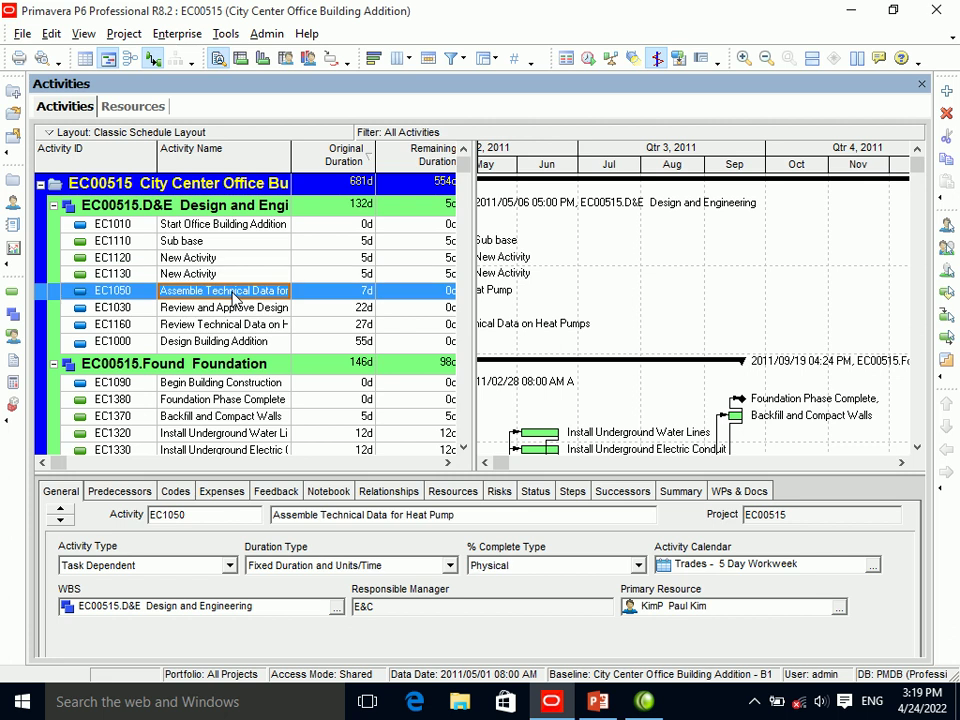
Re-enable Use New Activity Wizard in User Preferences.
click(51, 33)
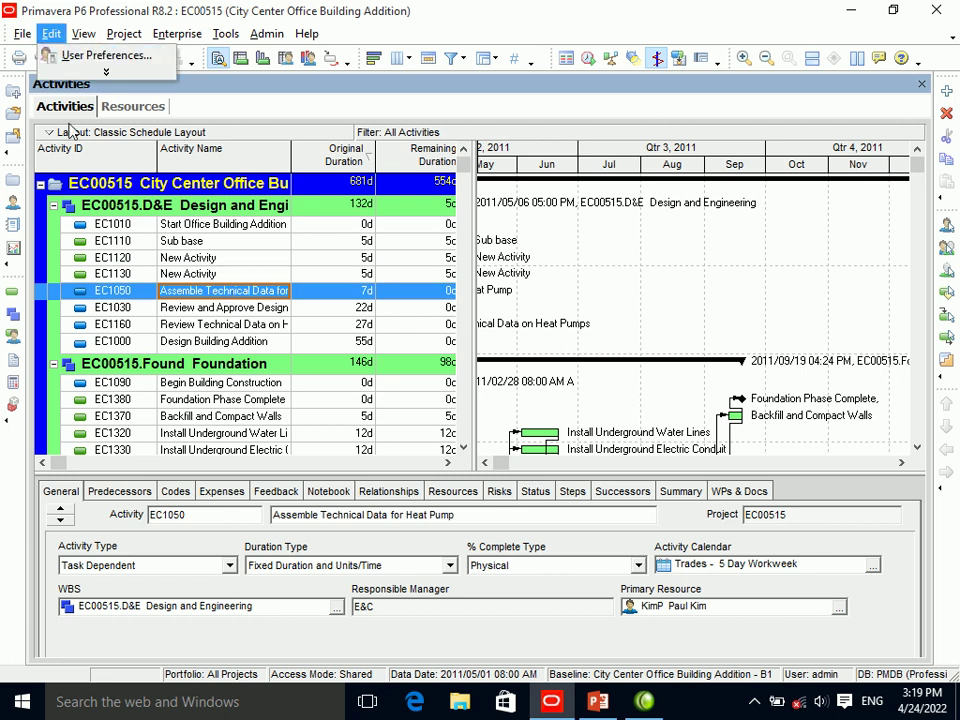
click(88, 57)
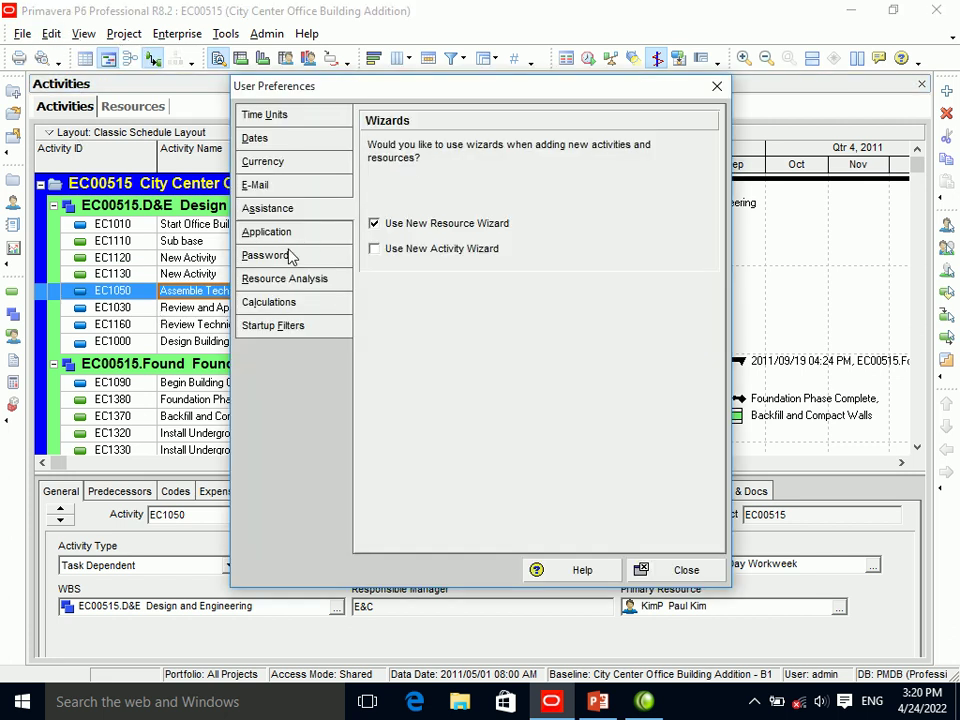
click(375, 248)
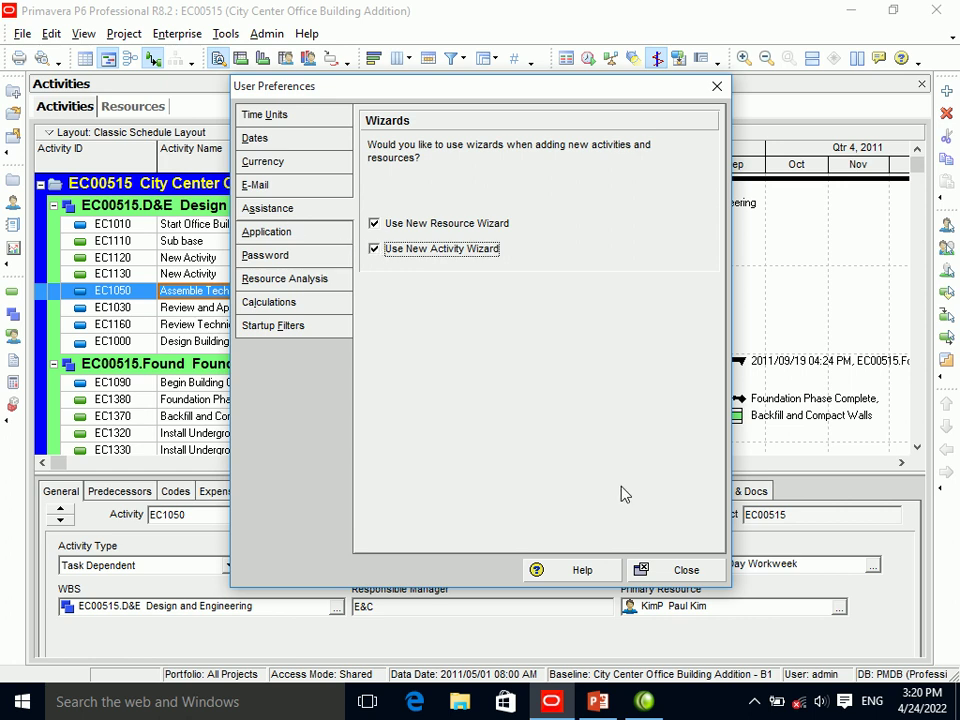
click(676, 570)
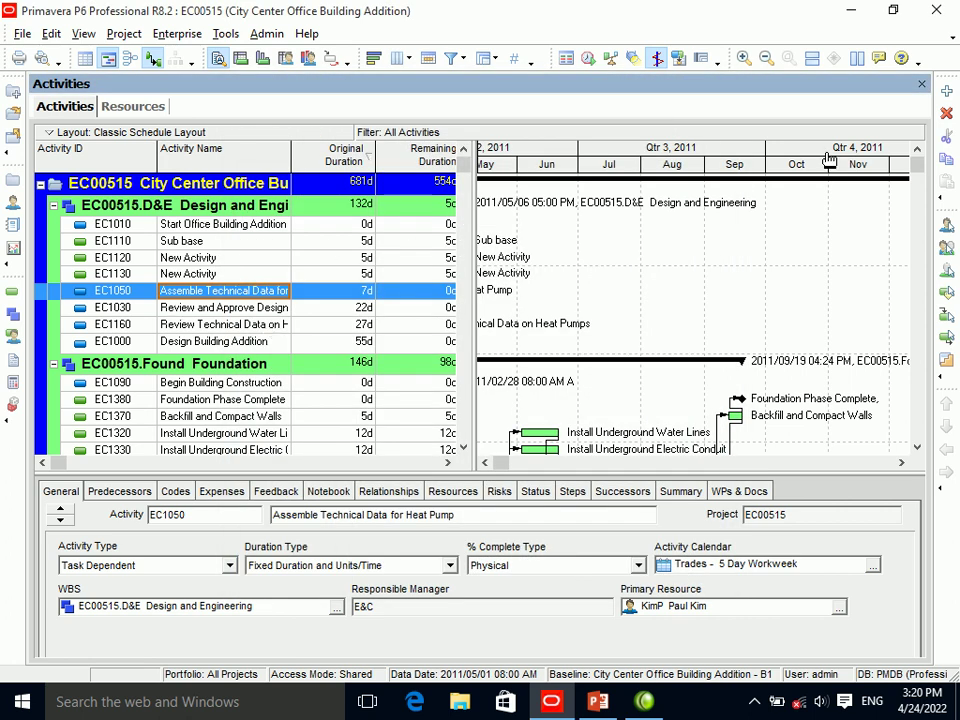
click(945, 92)
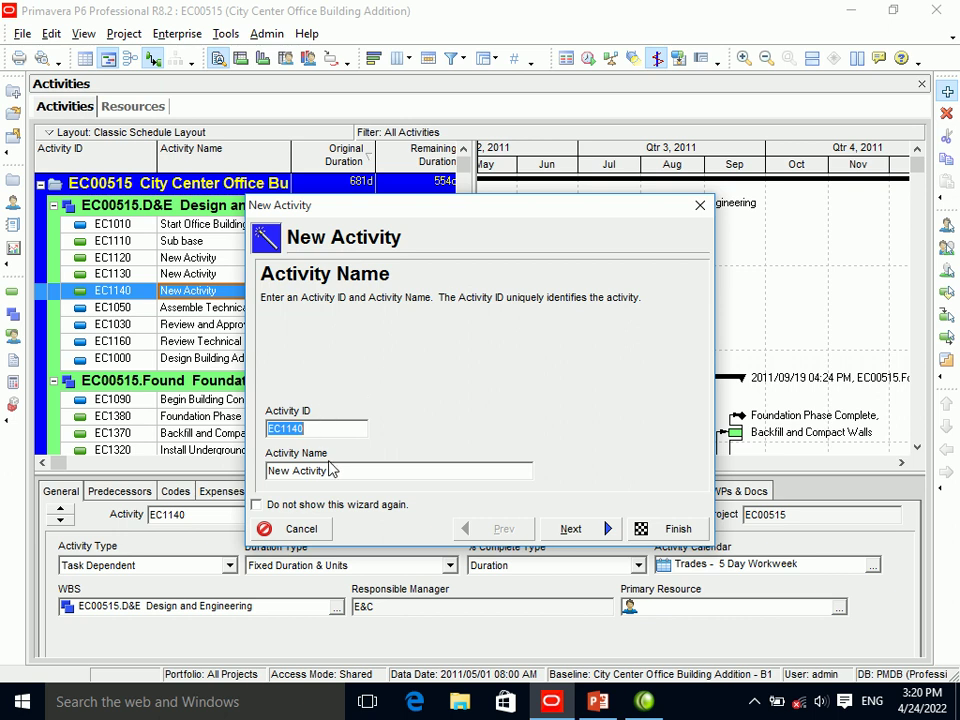
drag(334, 470, 228, 477)
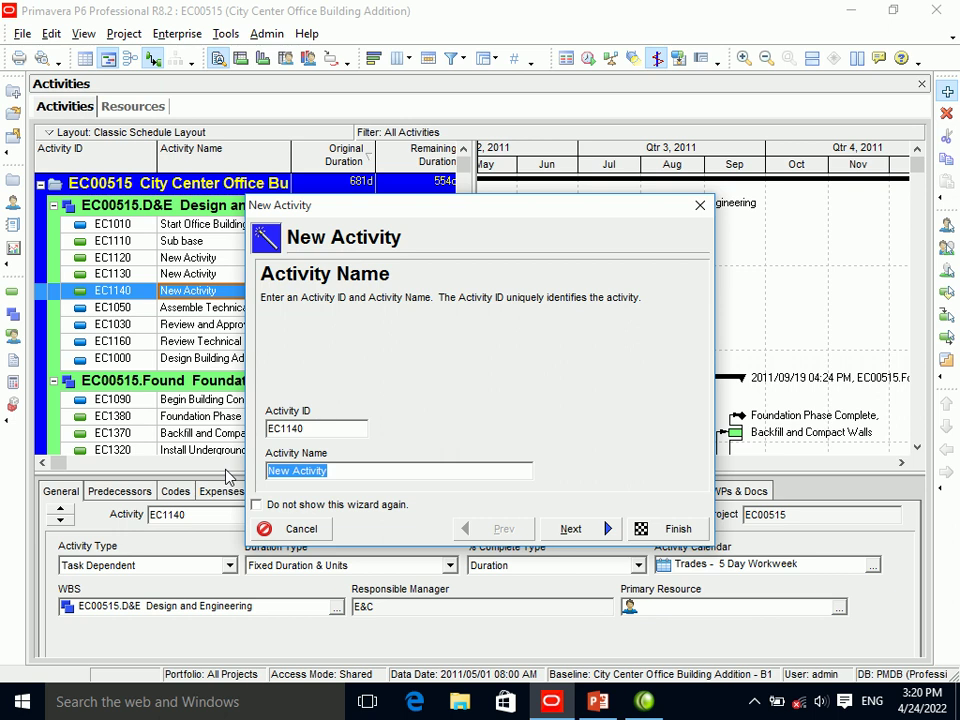
text(Su)
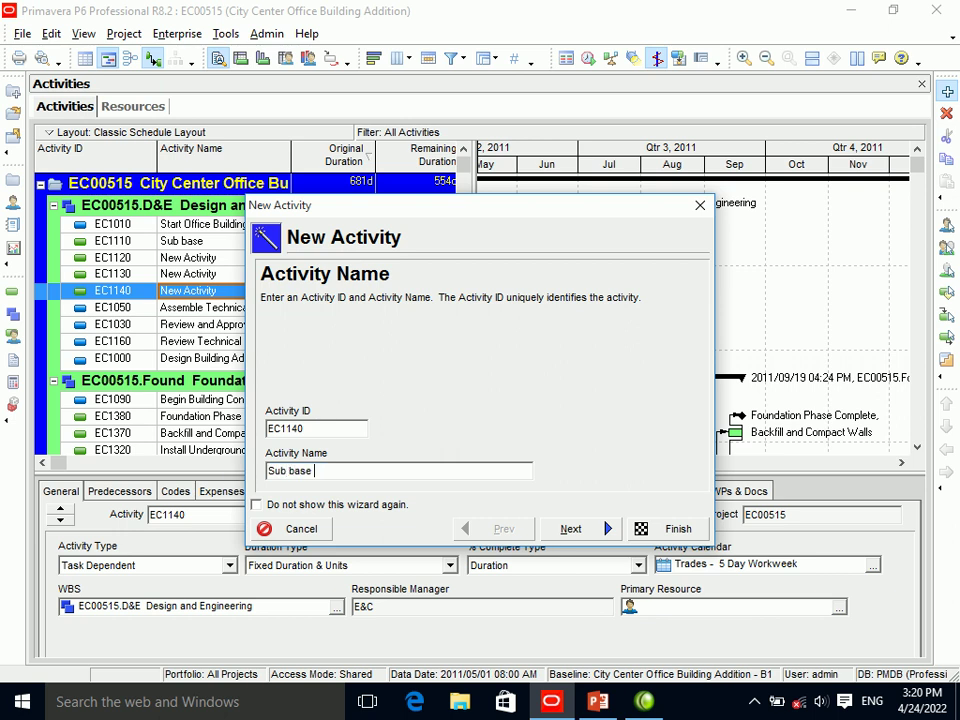
text(b base)
click(578, 530)
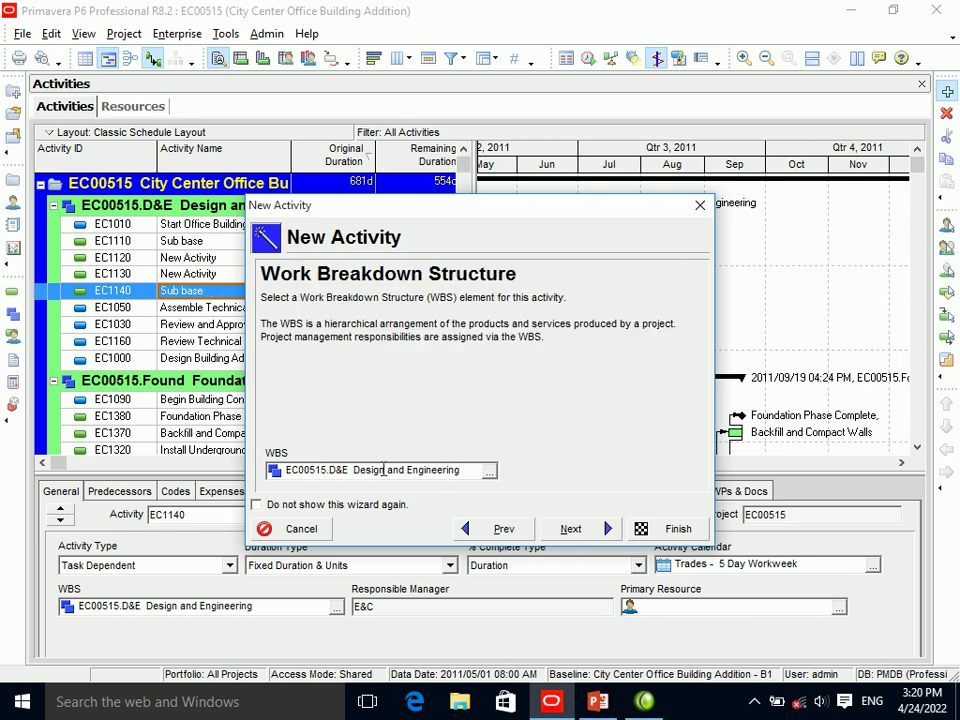
click(606, 528)
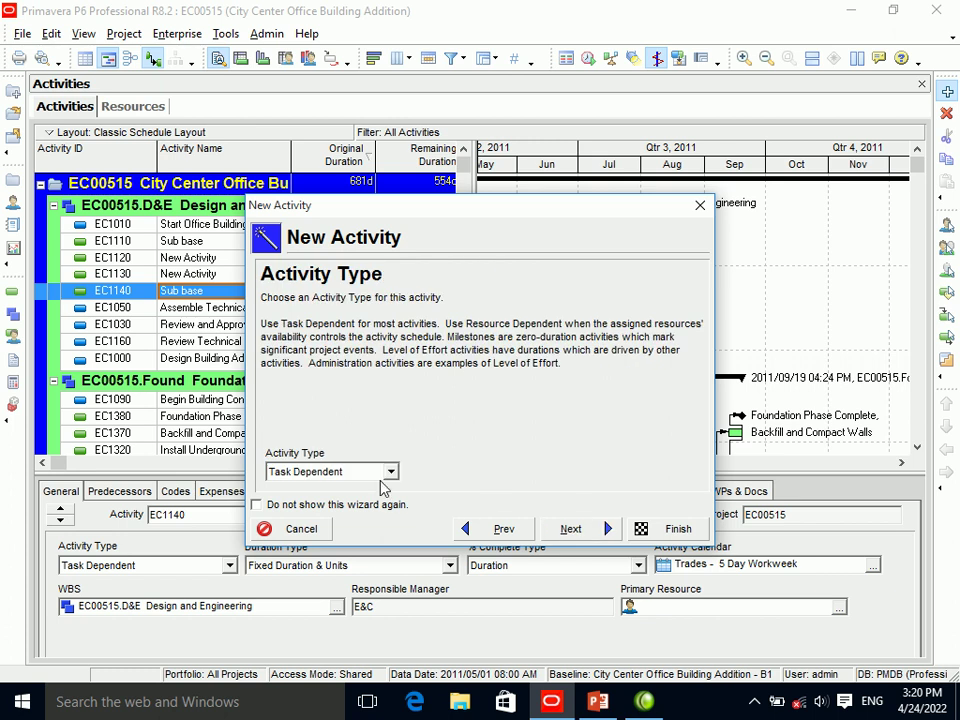
click(570, 532)
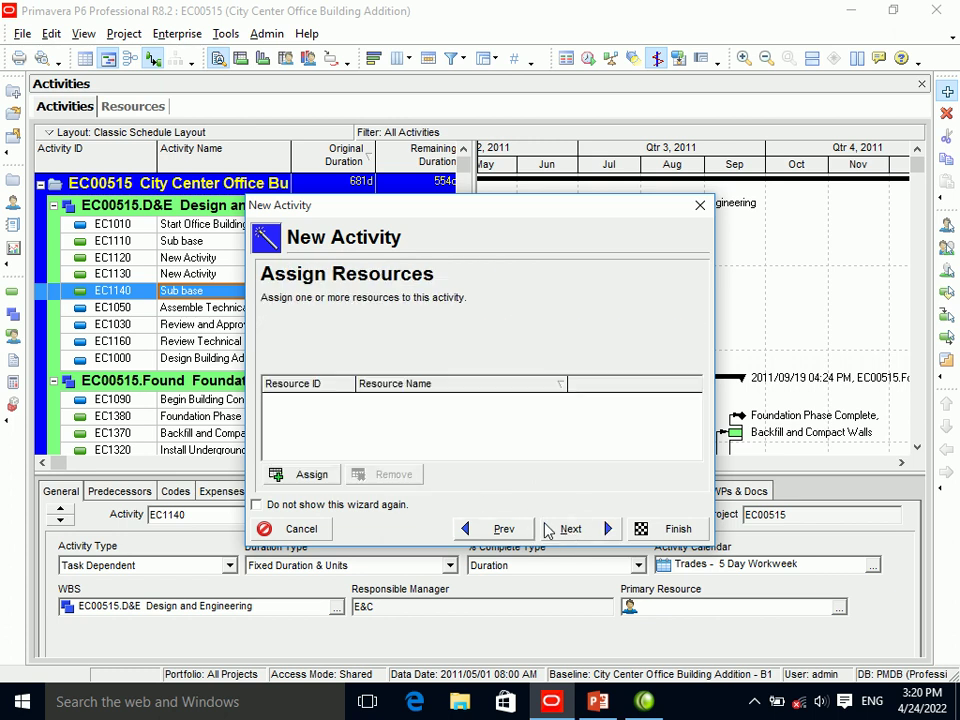
click(700, 206)
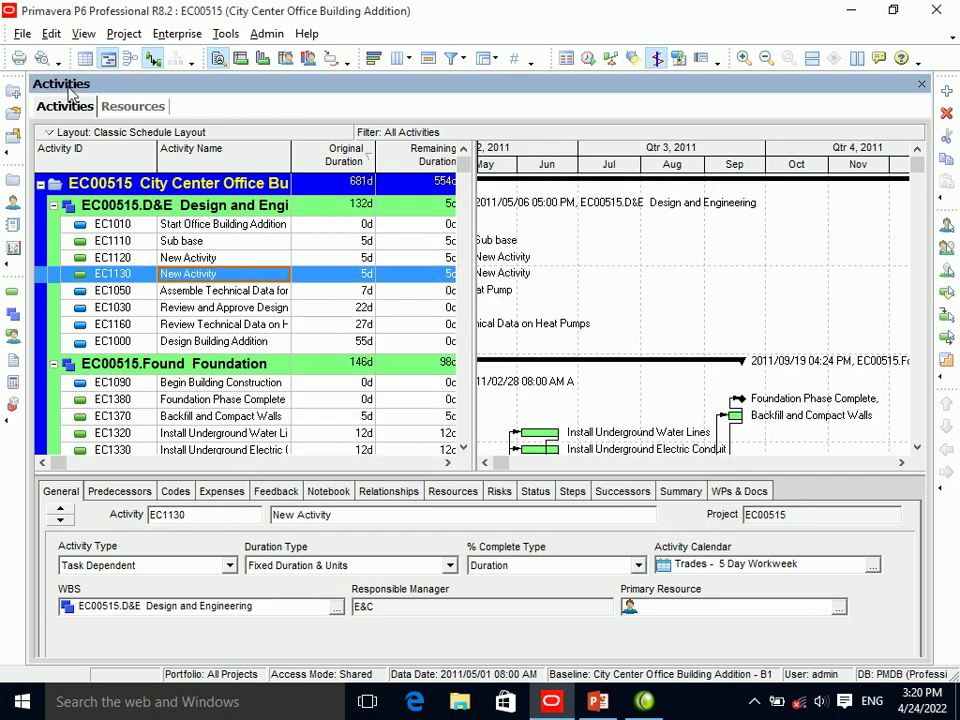
click(165, 290)
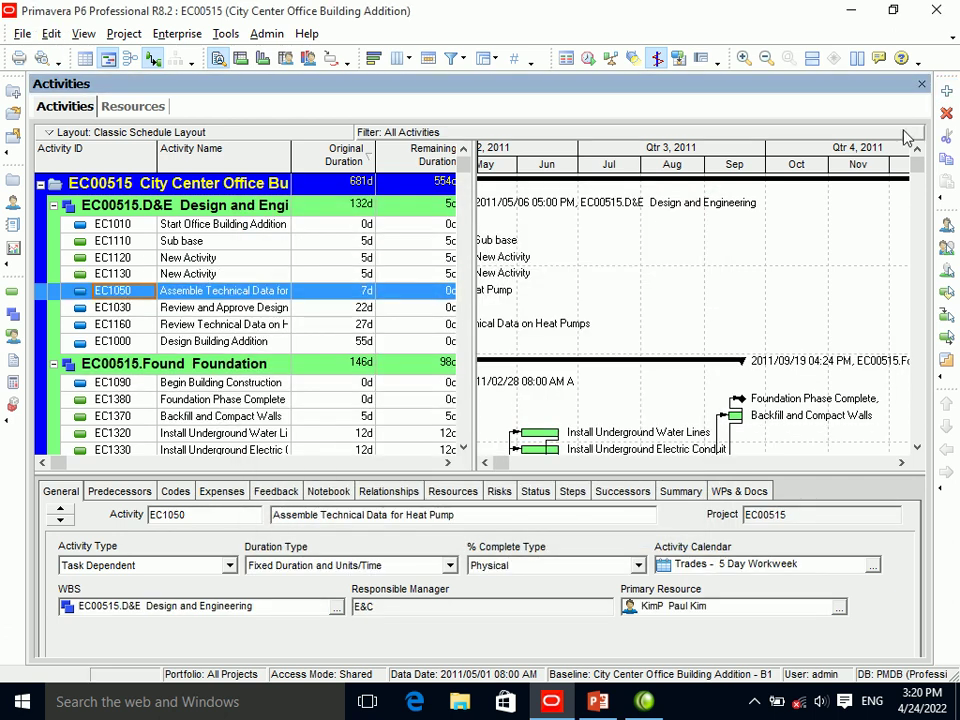
Cancel the New Activity wizard and uncheck Use New Activity Wizard in User Preferences.
click(946, 91)
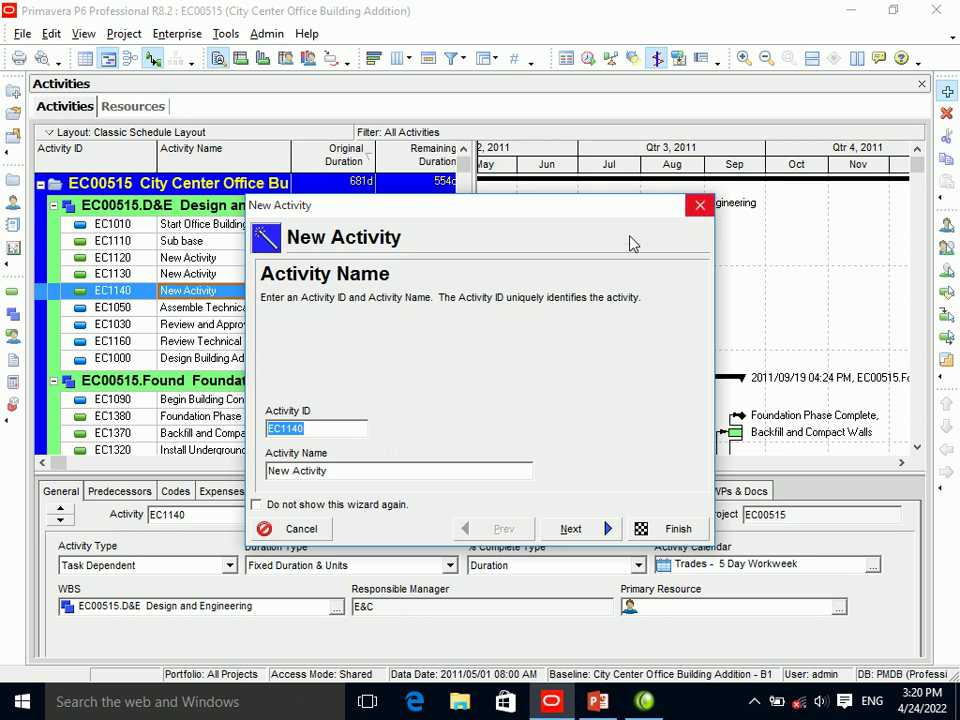
click(699, 207)
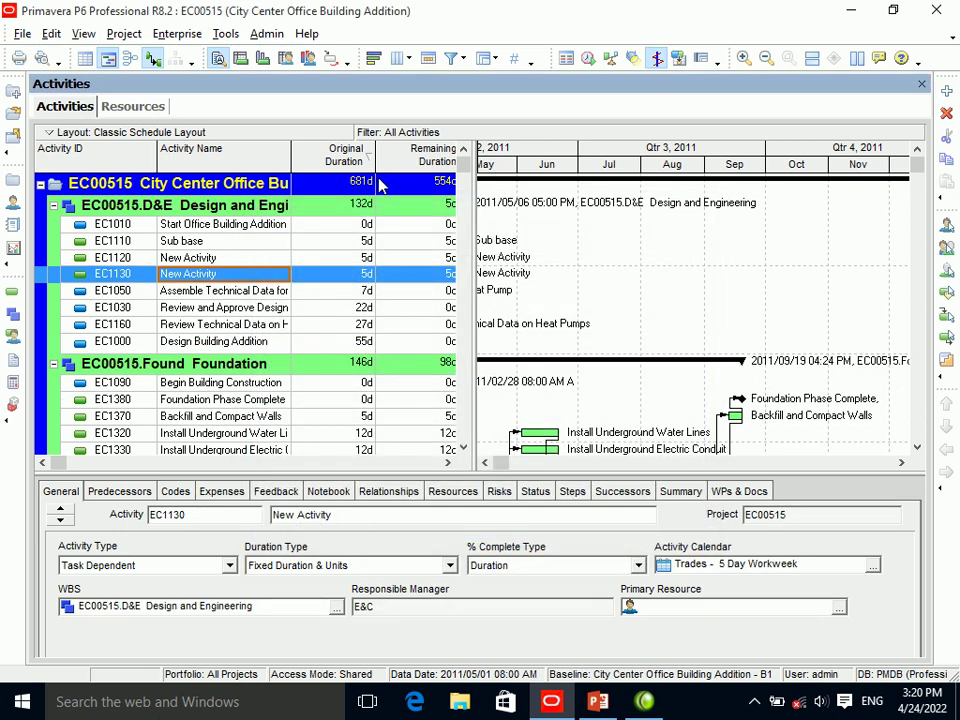
click(51, 33)
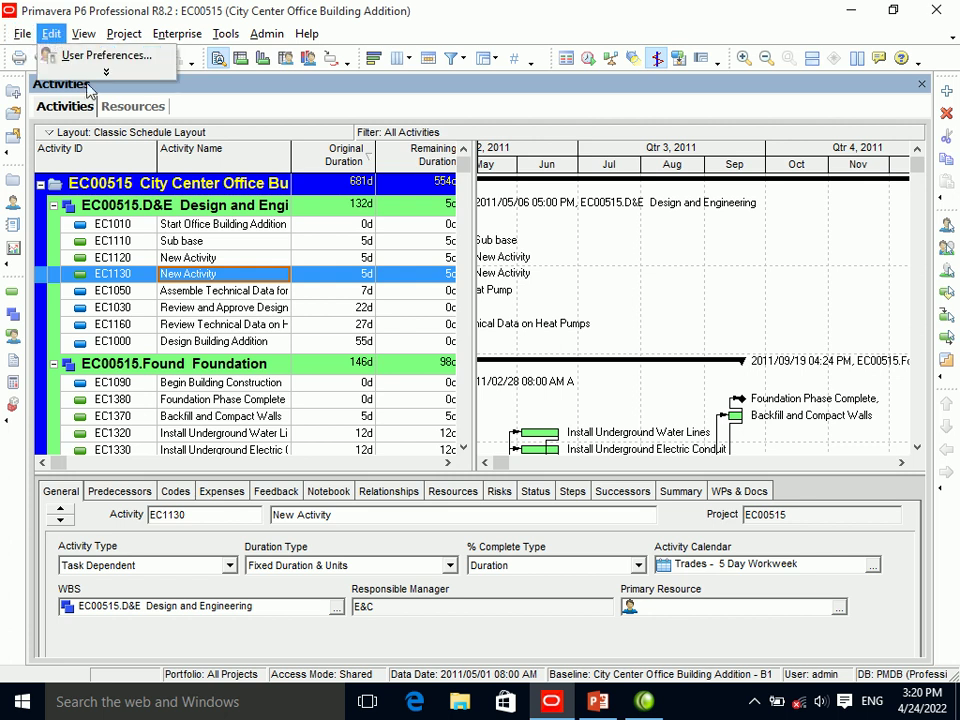
click(95, 56)
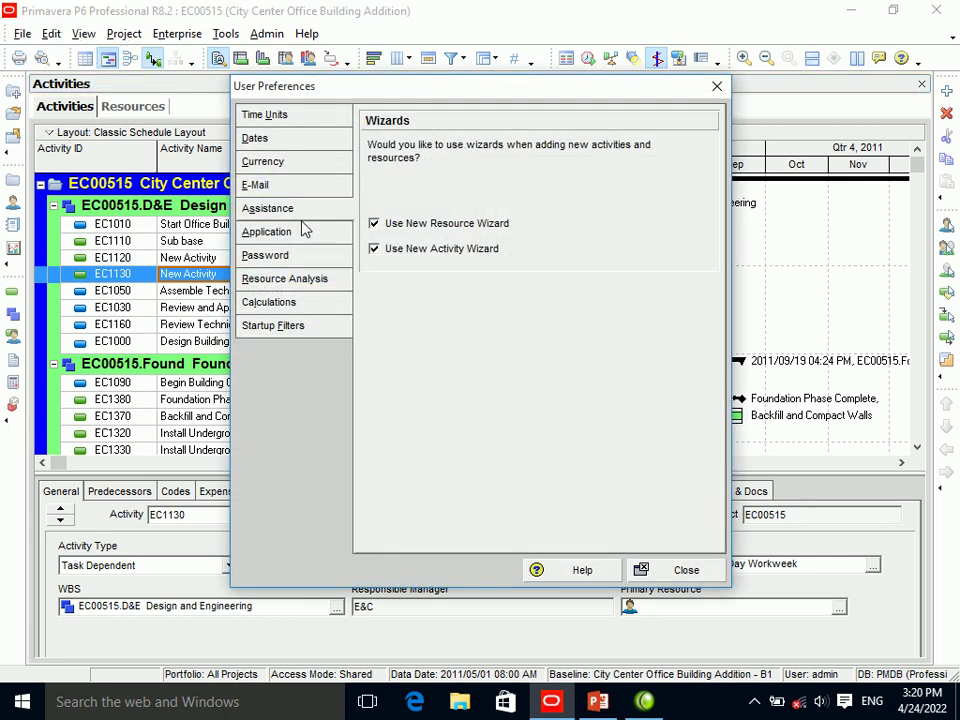
click(386, 250)
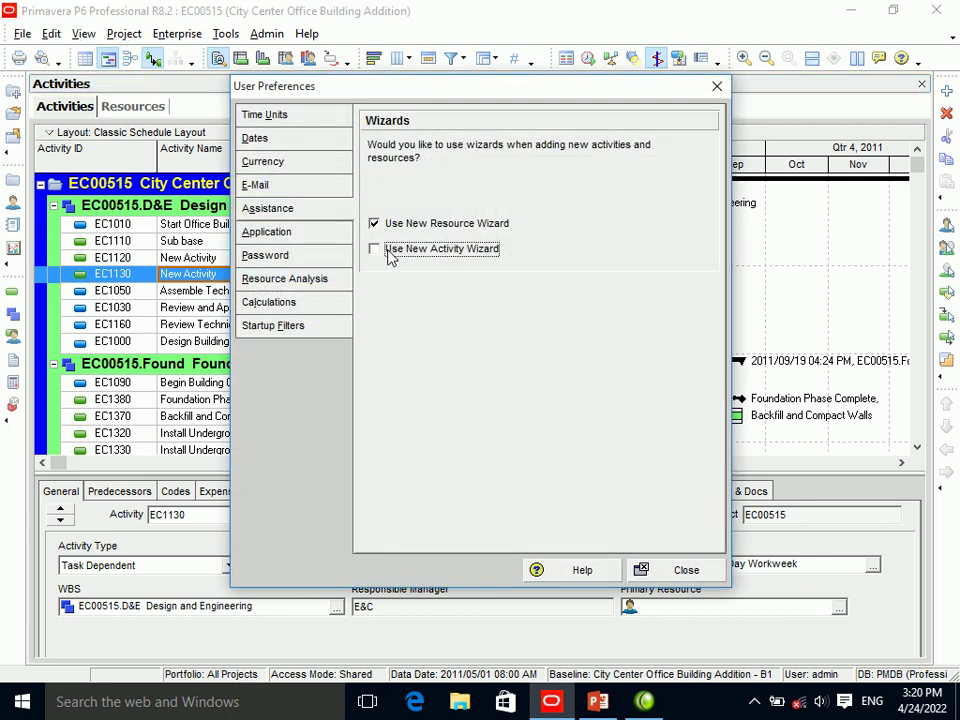
click(676, 573)
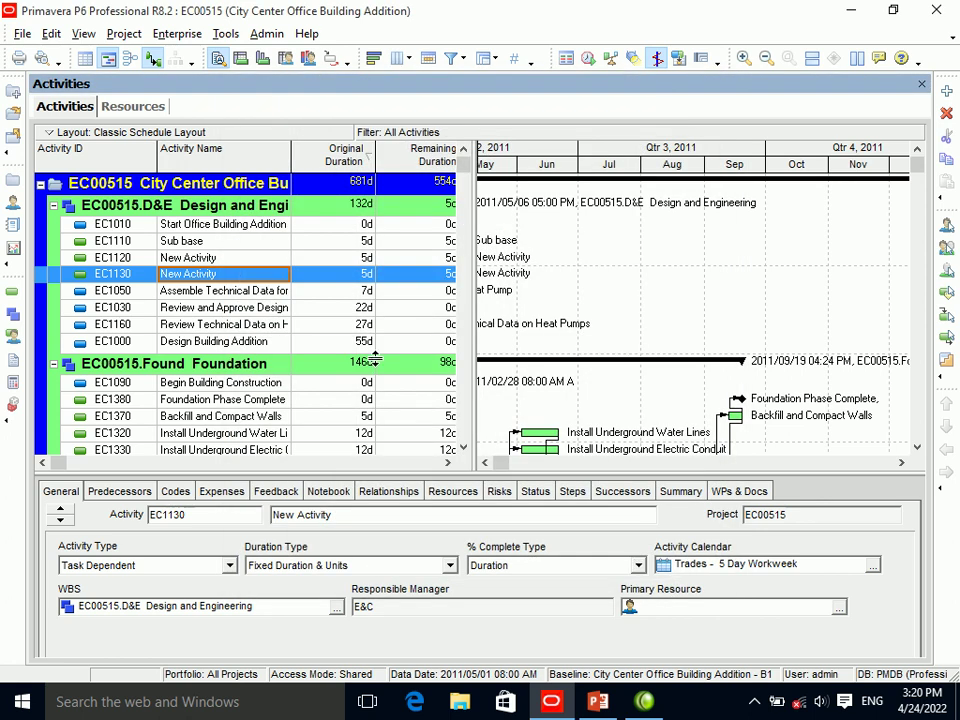
Add activity EC1140 directly below Sub base.
click(198, 245)
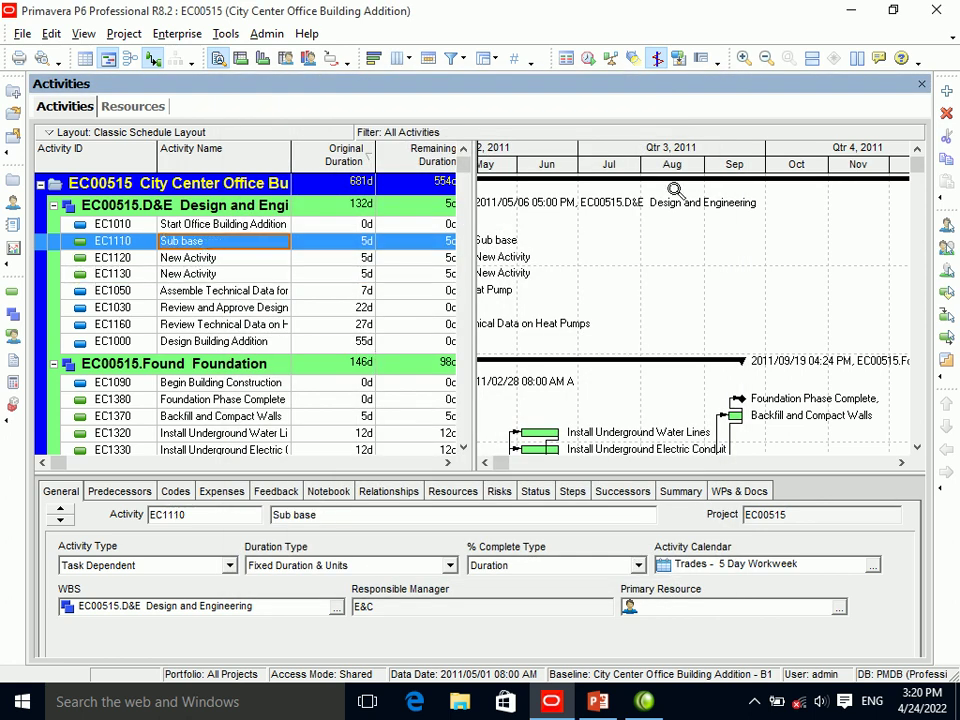
click(946, 91)
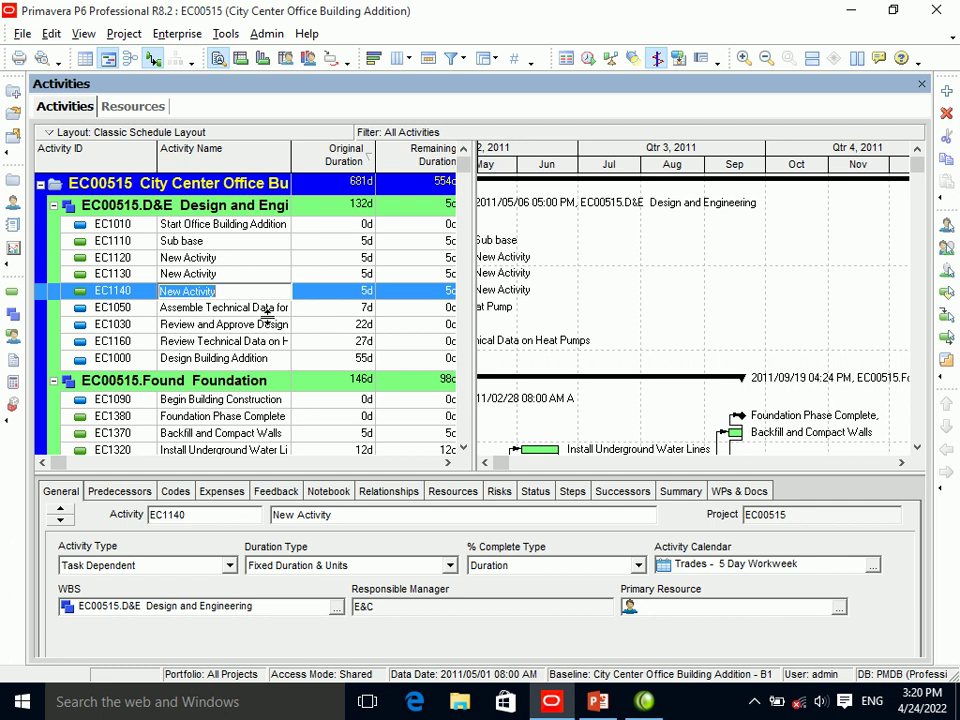
click(51, 33)
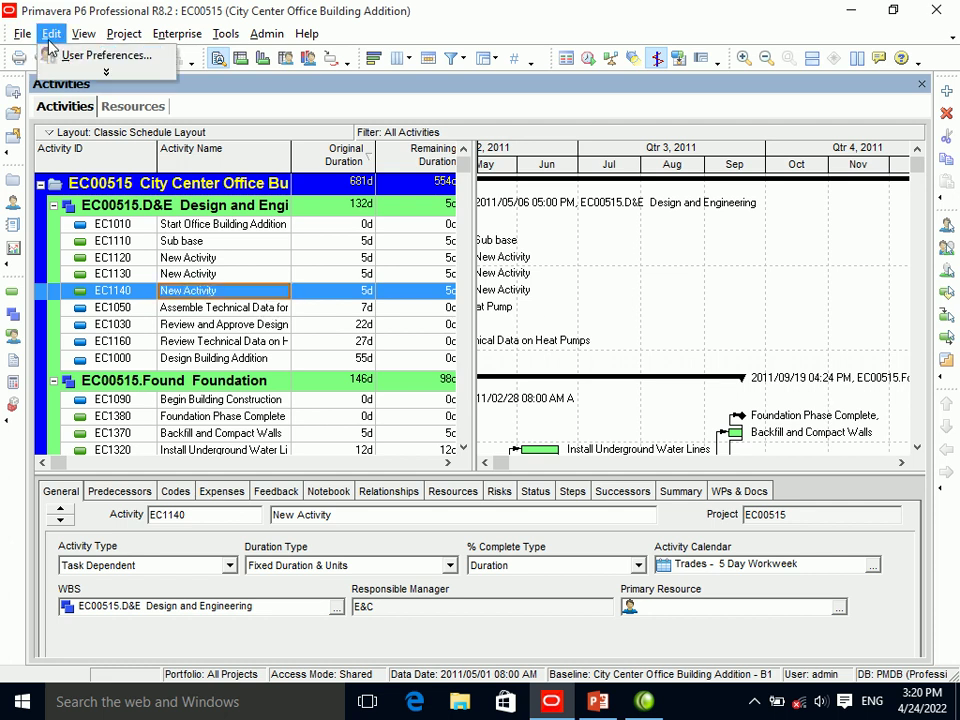
Uncheck Use New Resource Wizard in User Preferences.
click(80, 57)
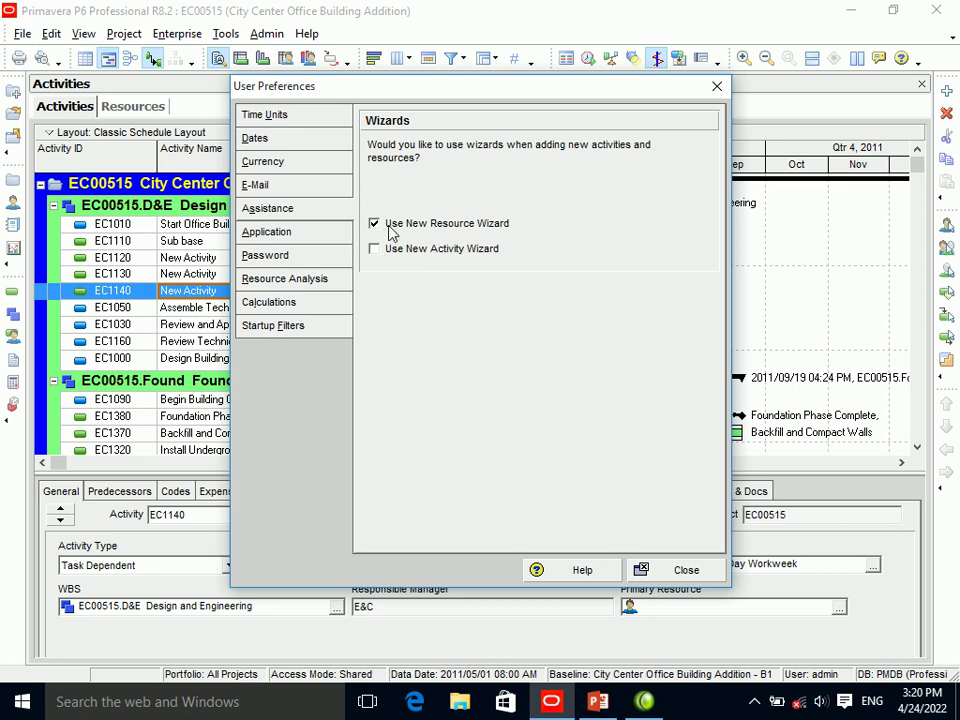
click(390, 230)
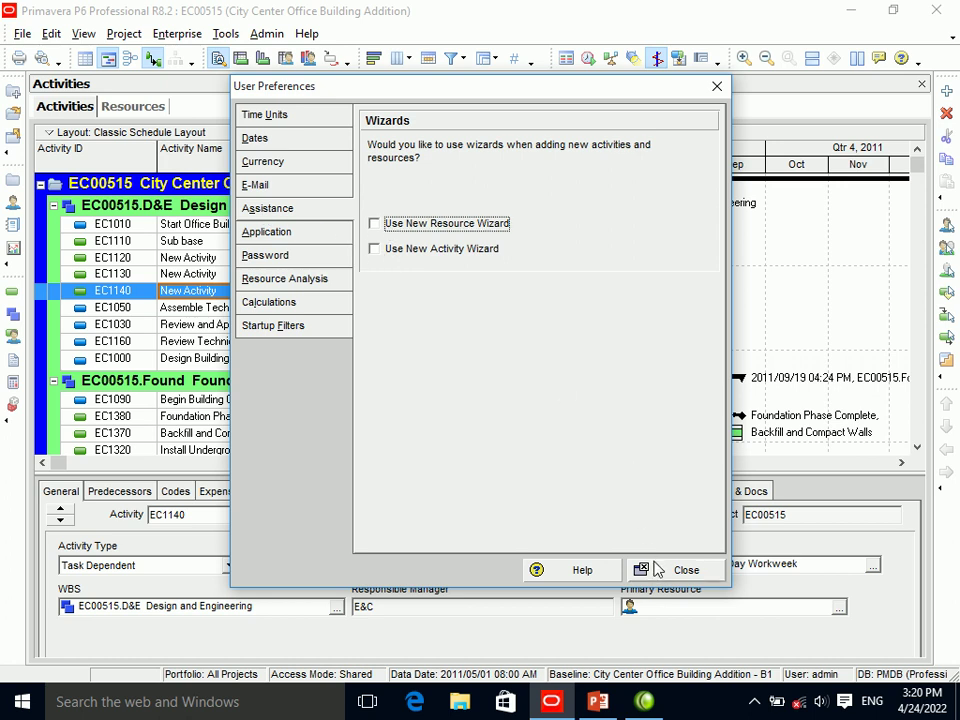
click(658, 570)
Add blank resource R-2 under Operations Test Group in the Resources view.
click(133, 107)
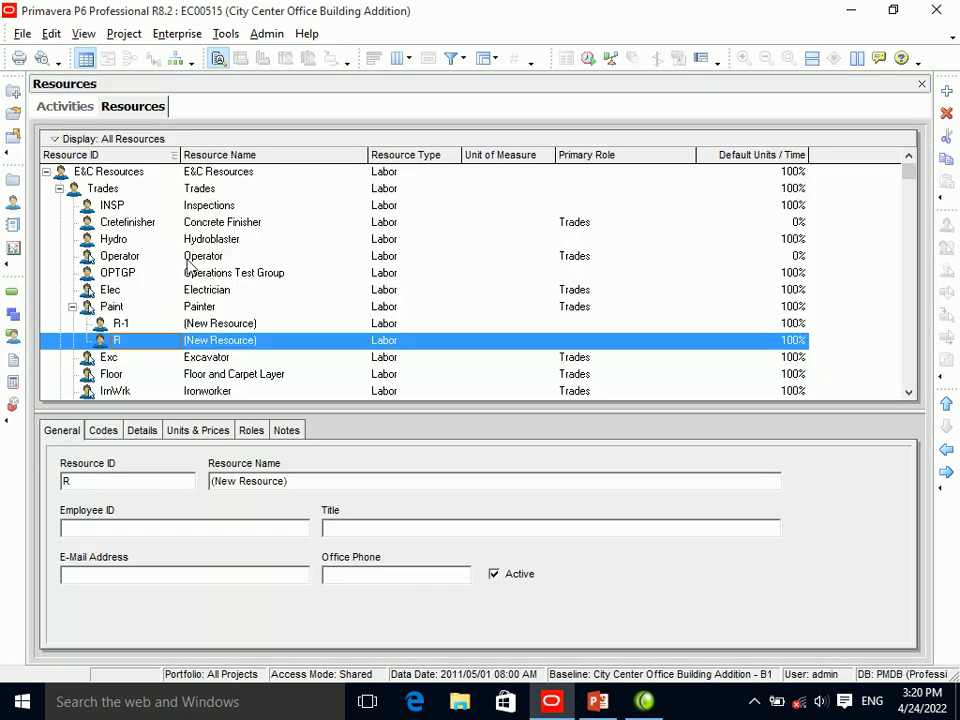
click(100, 273)
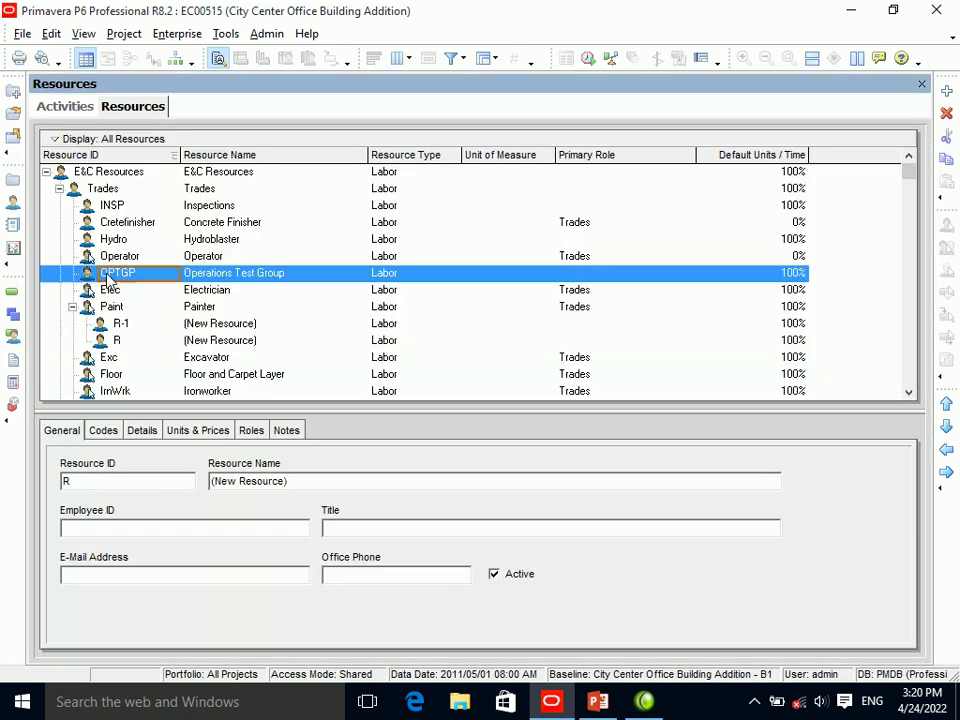
click(946, 92)
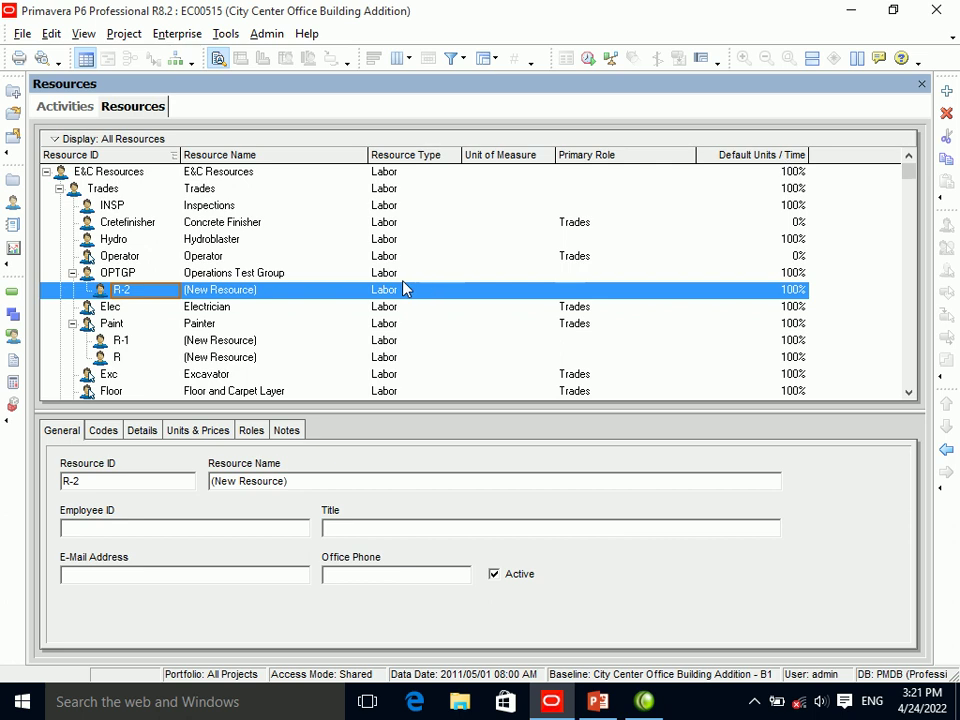
click(53, 34)
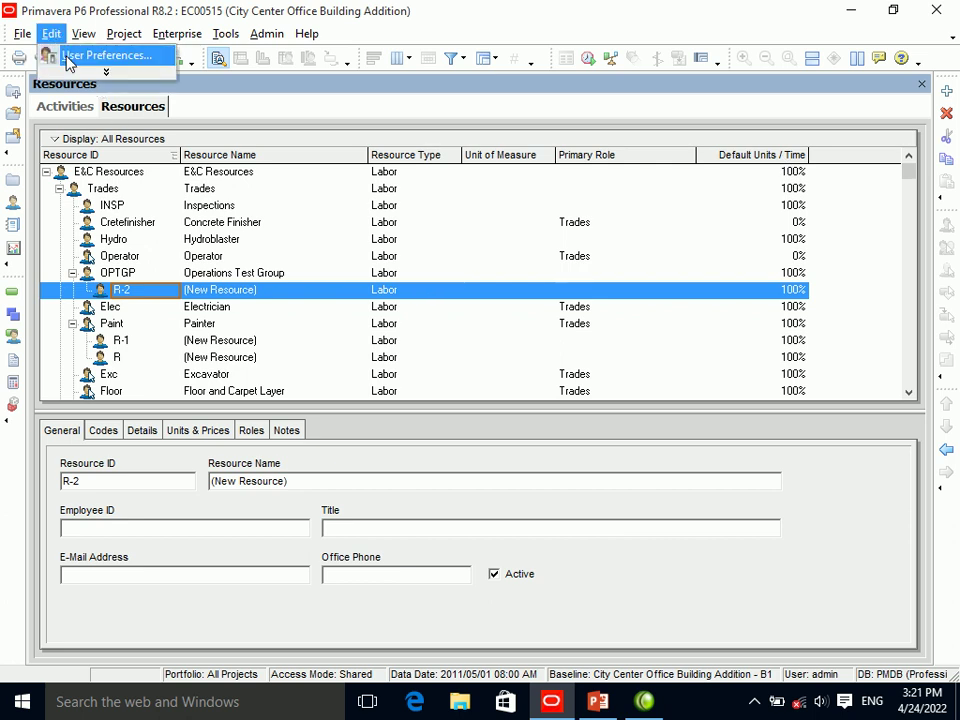
Turn Use New Resource Wizard back on in User Preferences.
click(72, 56)
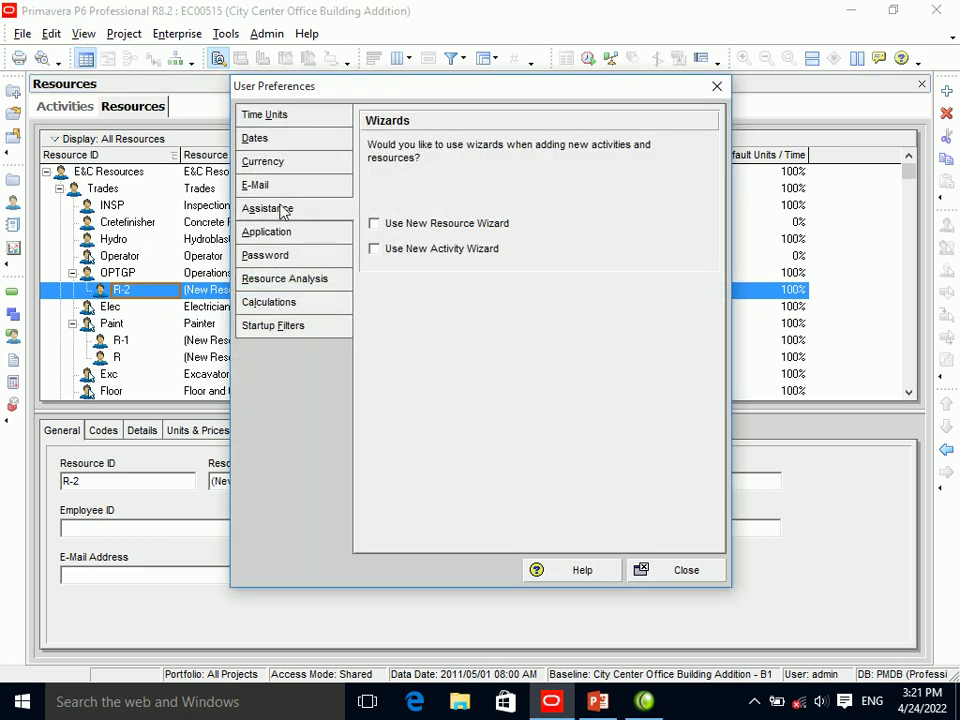
click(374, 223)
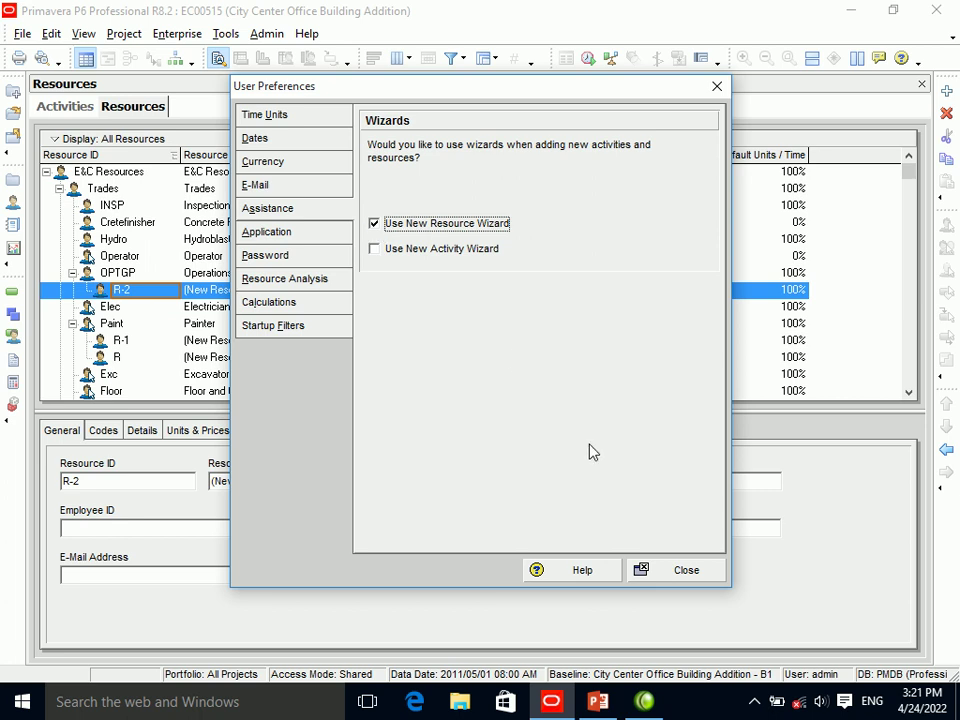
click(664, 572)
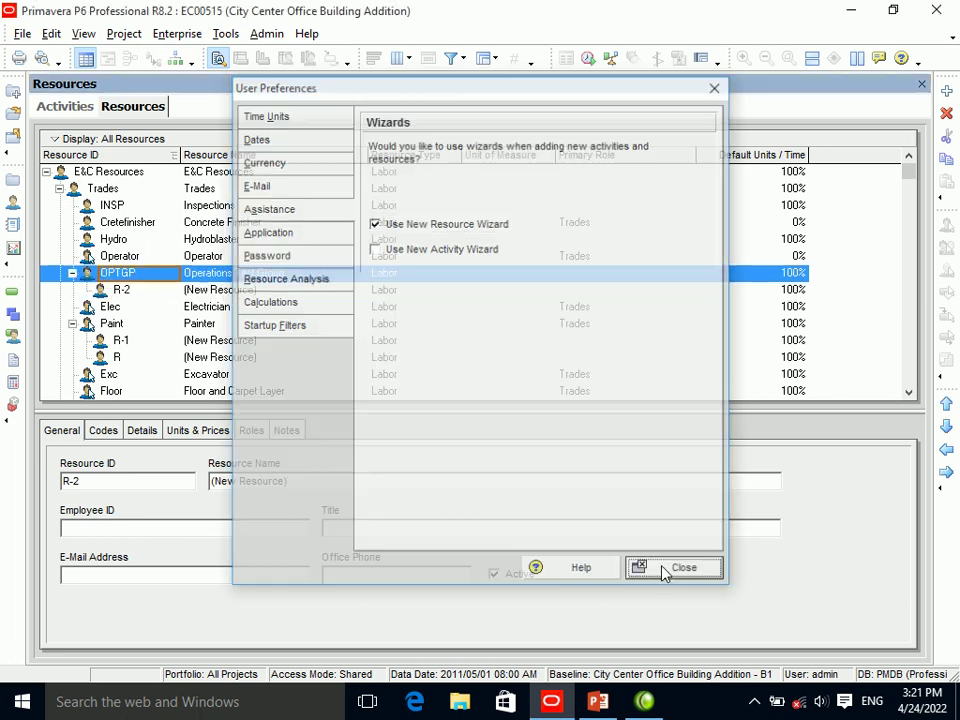
Step through the New Resource wizard for R-3, then cancel it.
click(949, 90)
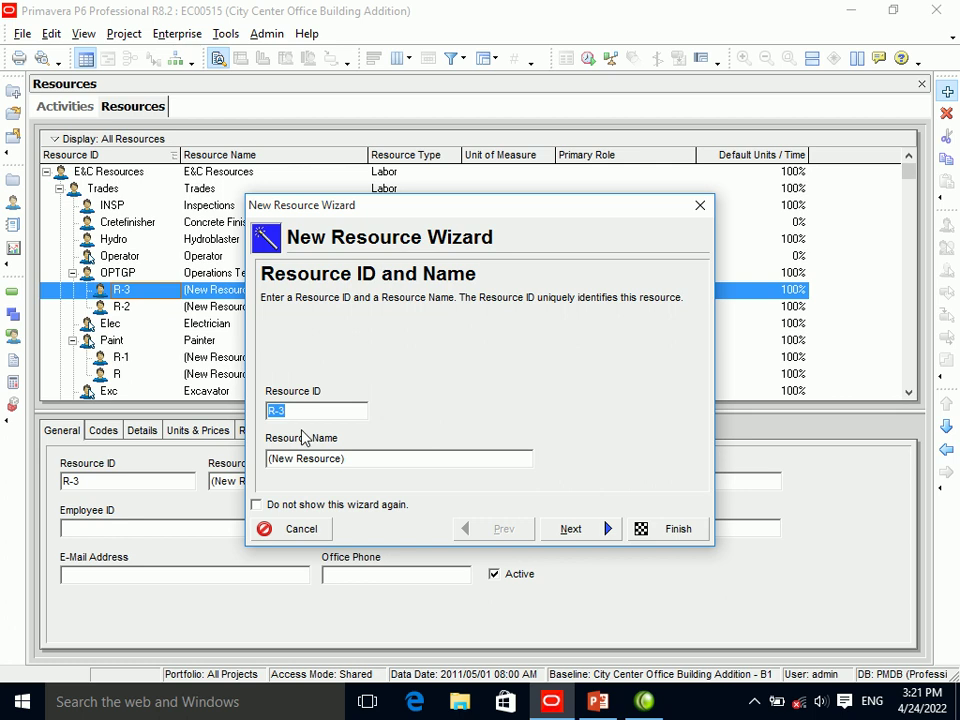
click(326, 458)
click(603, 538)
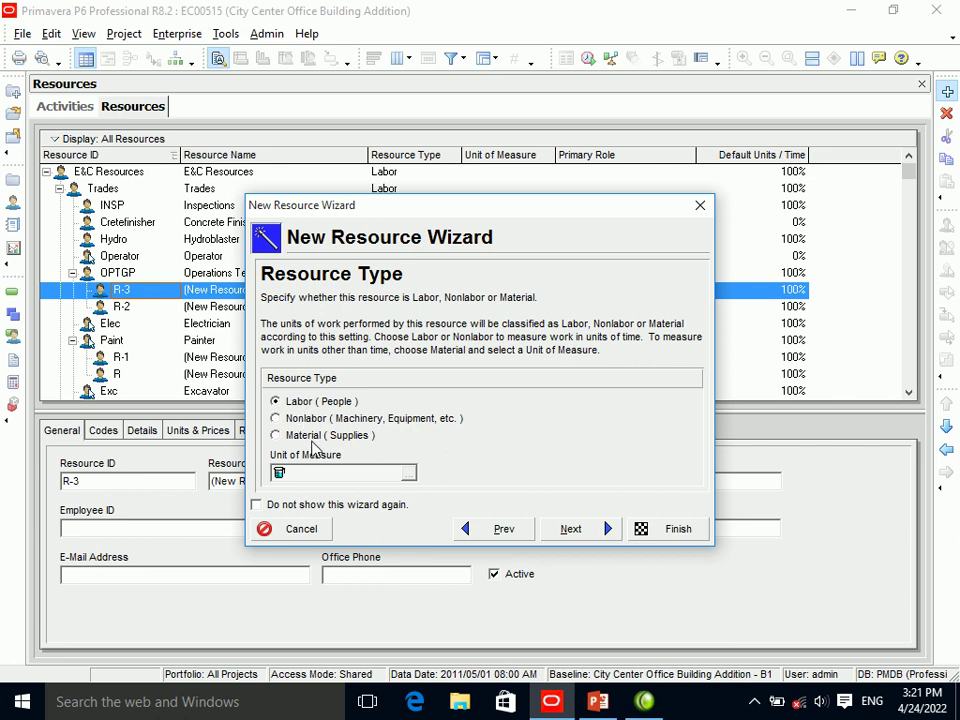
click(564, 537)
click(365, 478)
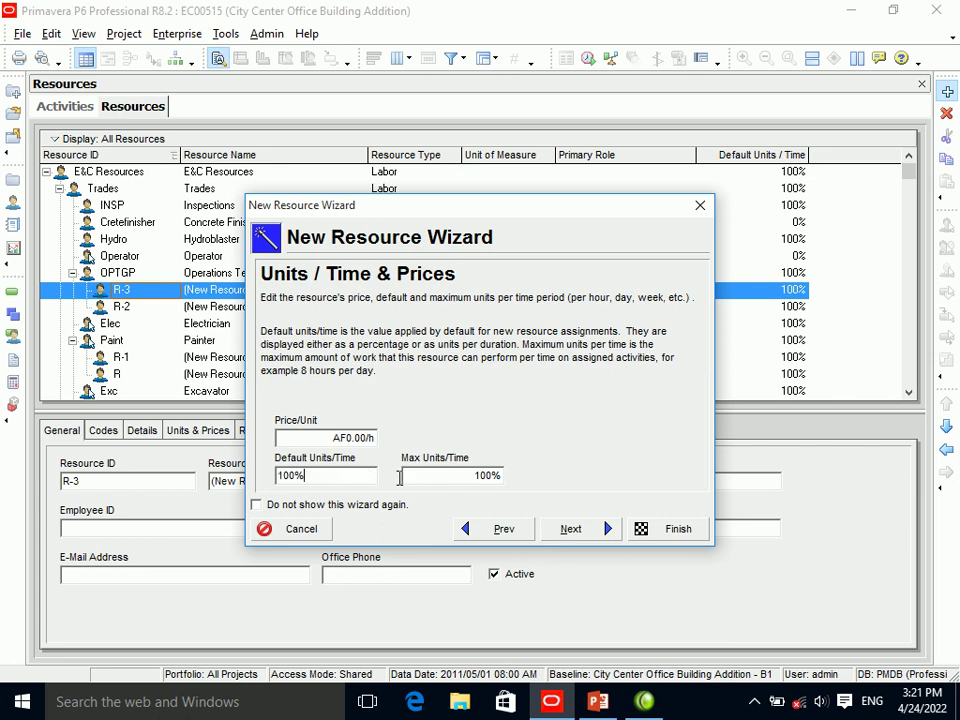
click(566, 528)
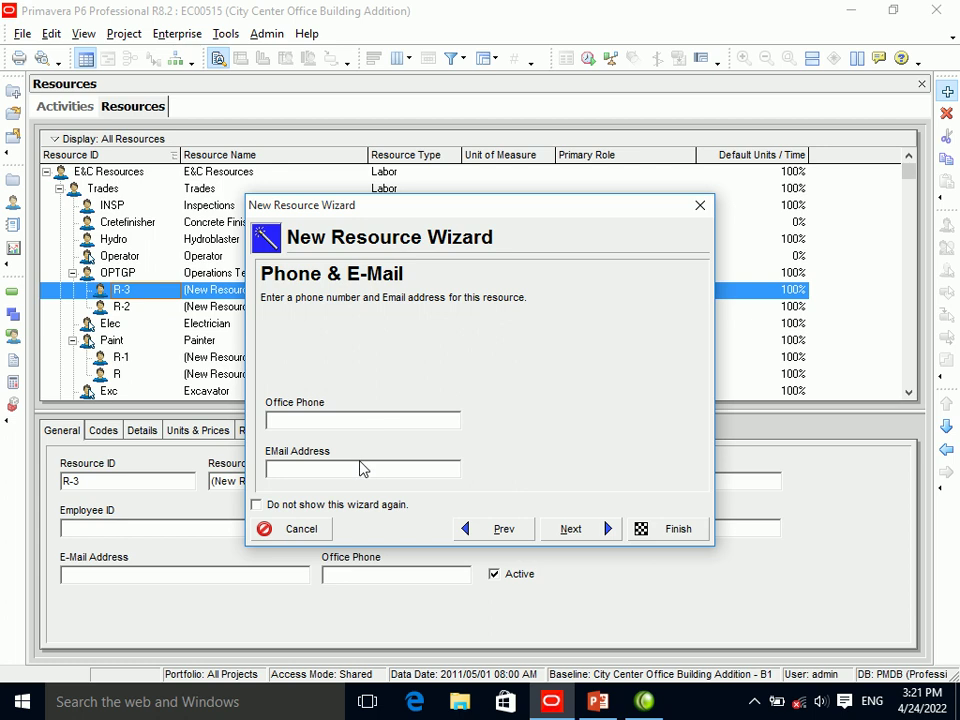
click(558, 536)
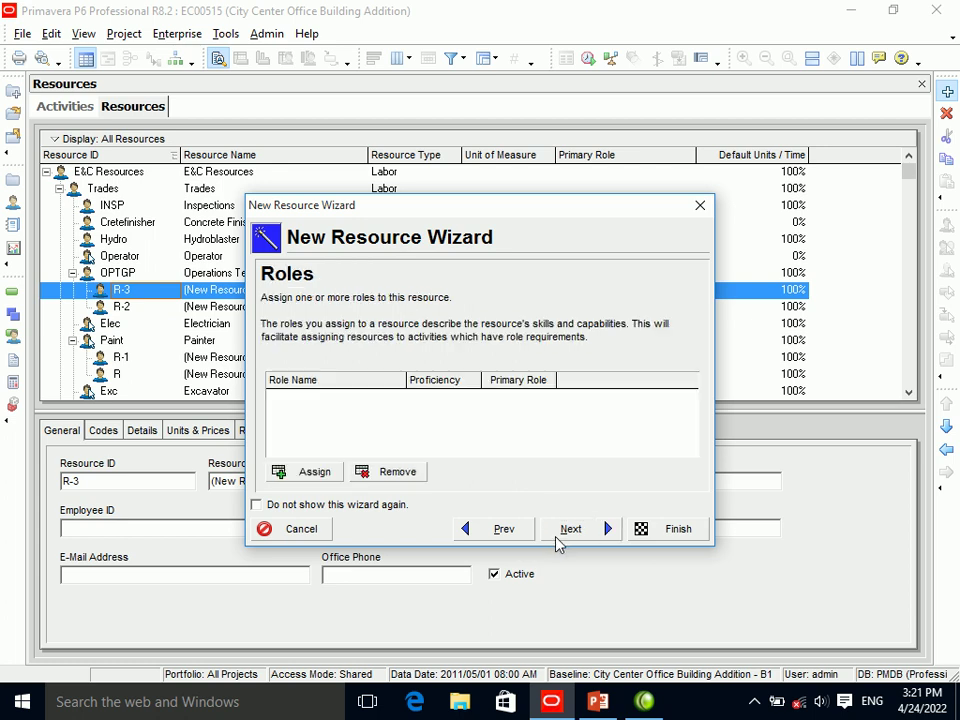
click(699, 205)
click(51, 36)
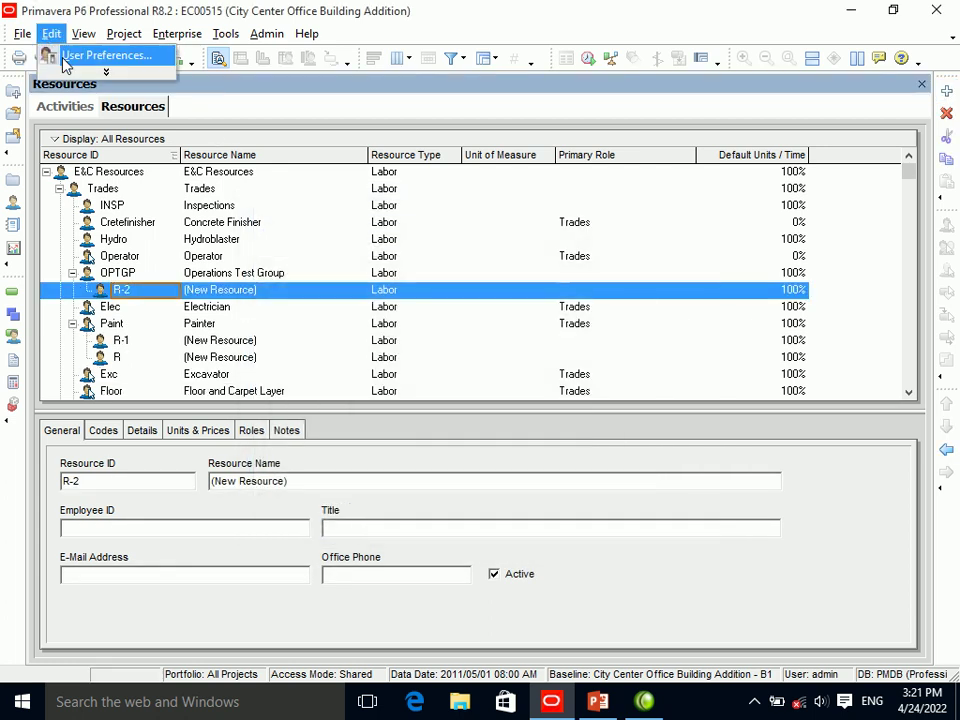
Turn Use New Activity Wizard back on in User Preferences.
click(62, 55)
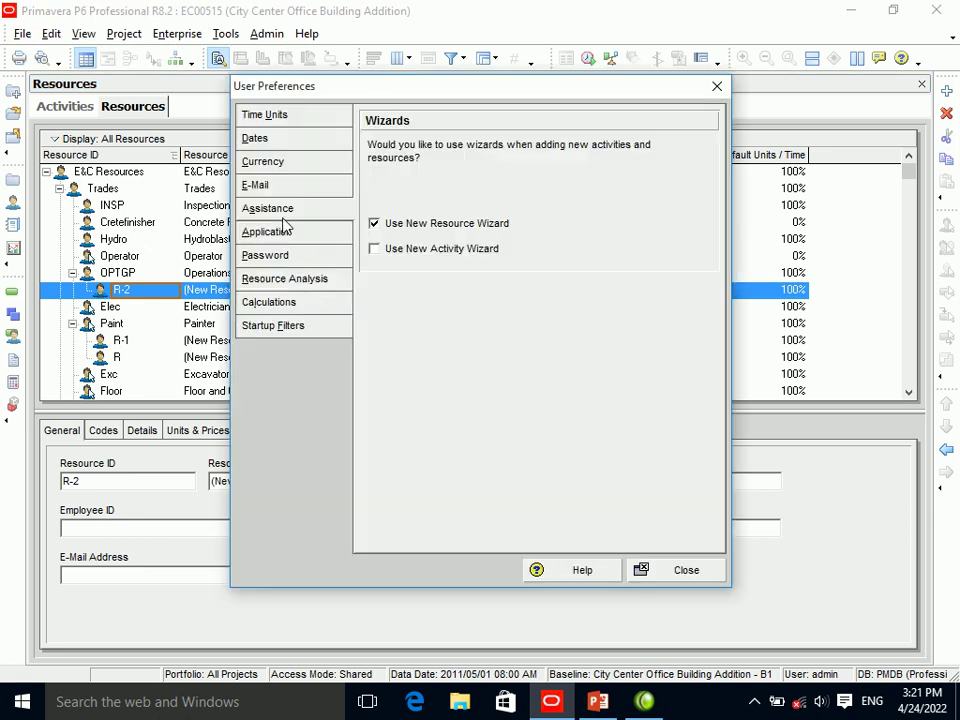
click(395, 255)
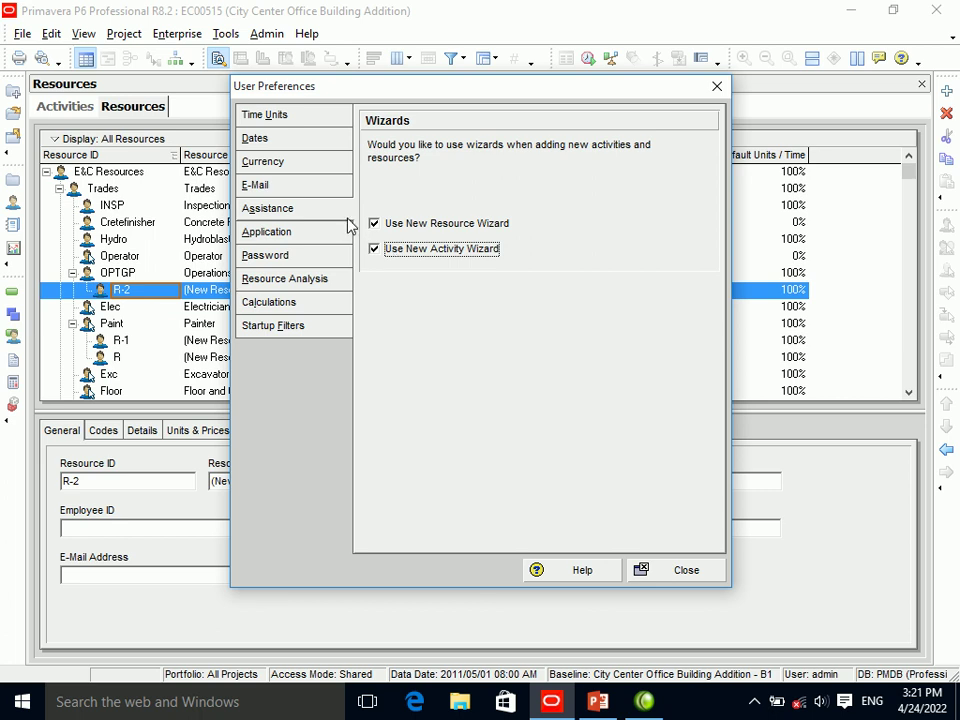
click(717, 86)
Reopen User Preferences on the Application page.
click(83, 33)
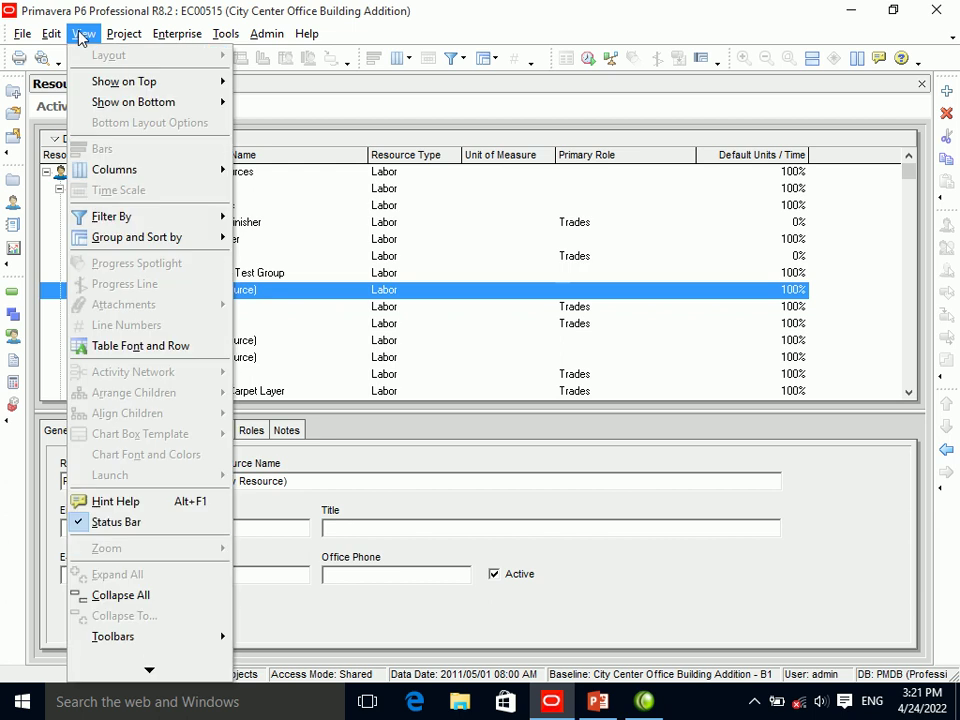
mouse_move(51, 34)
click(60, 55)
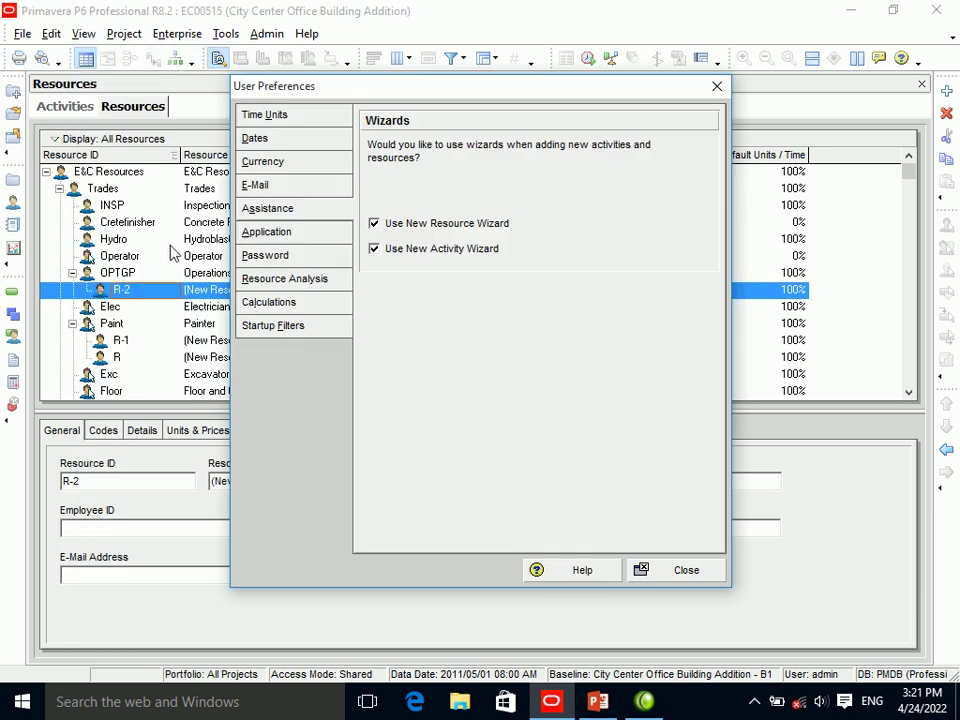
click(268, 232)
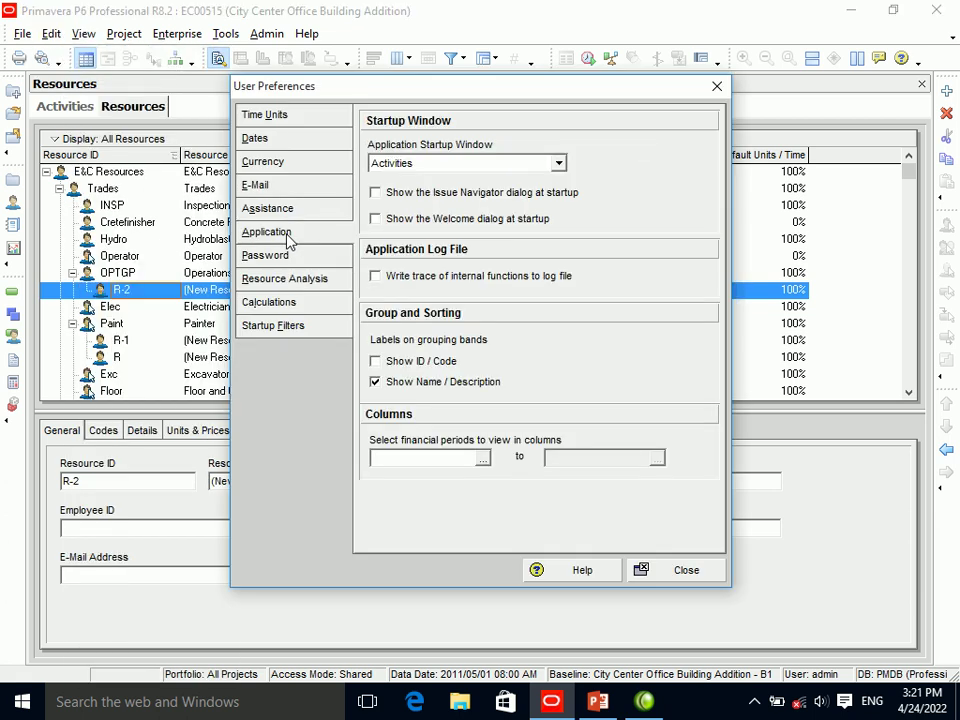
Choose Resources as the Application Startup Window, then close User Preferences.
click(754, 701)
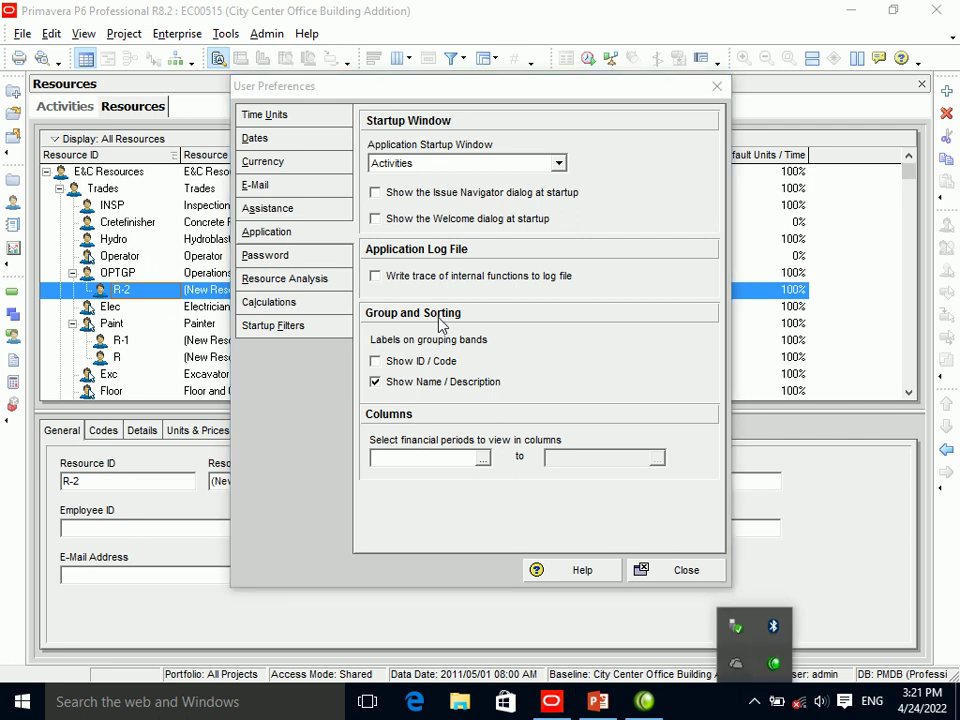
click(417, 165)
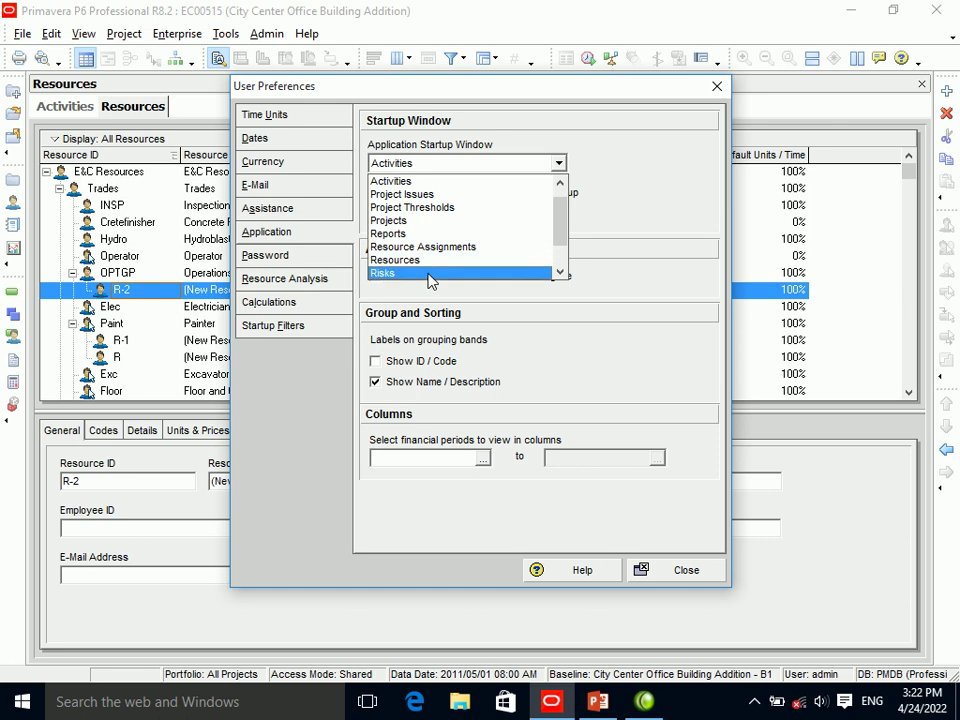
click(428, 263)
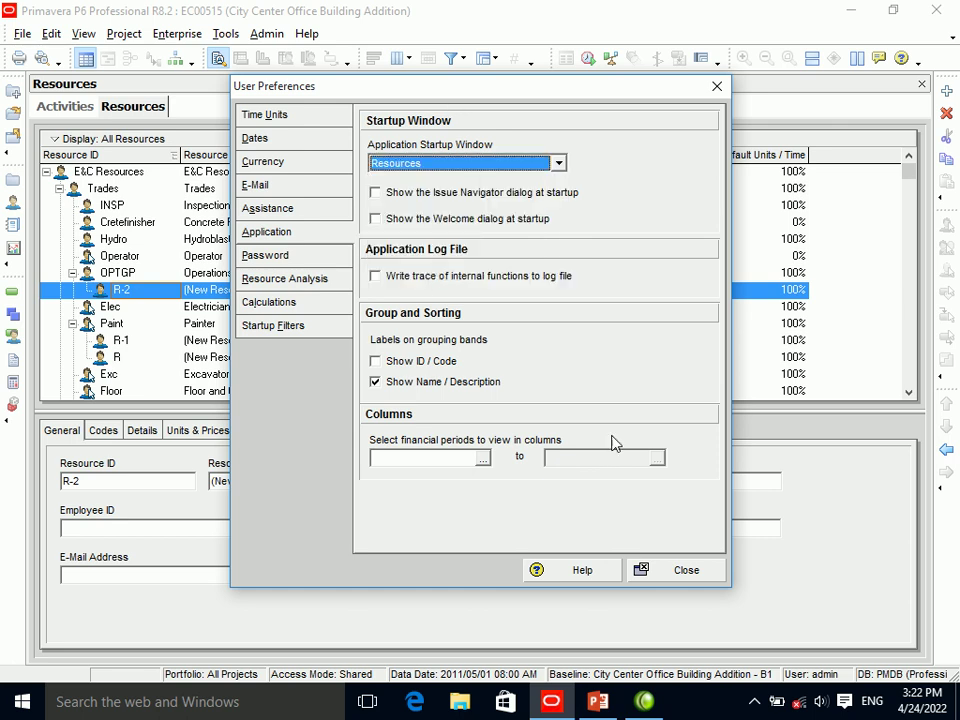
click(684, 569)
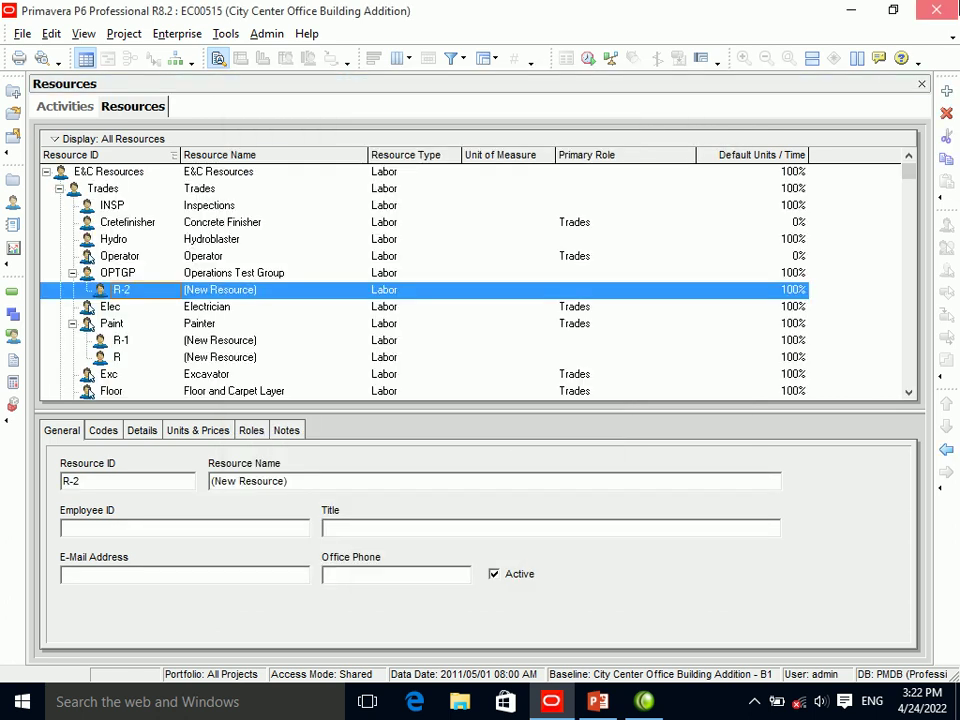
Exit P6, confirm the exit, relaunch it and log in.
key(alt+F4)
click(431, 403)
click(550, 695)
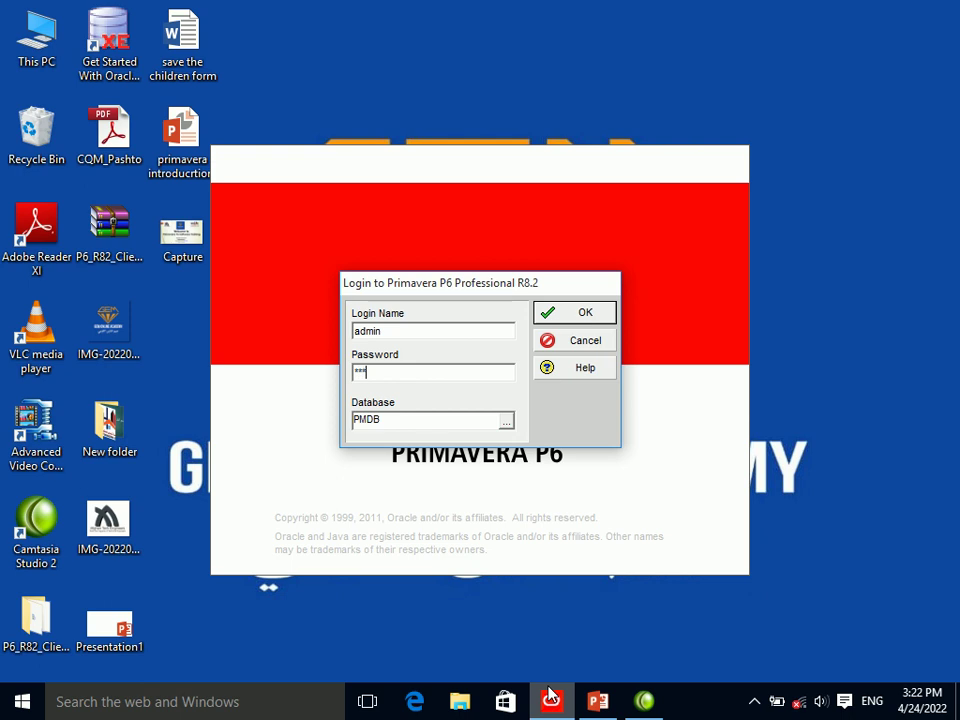
key(Return)
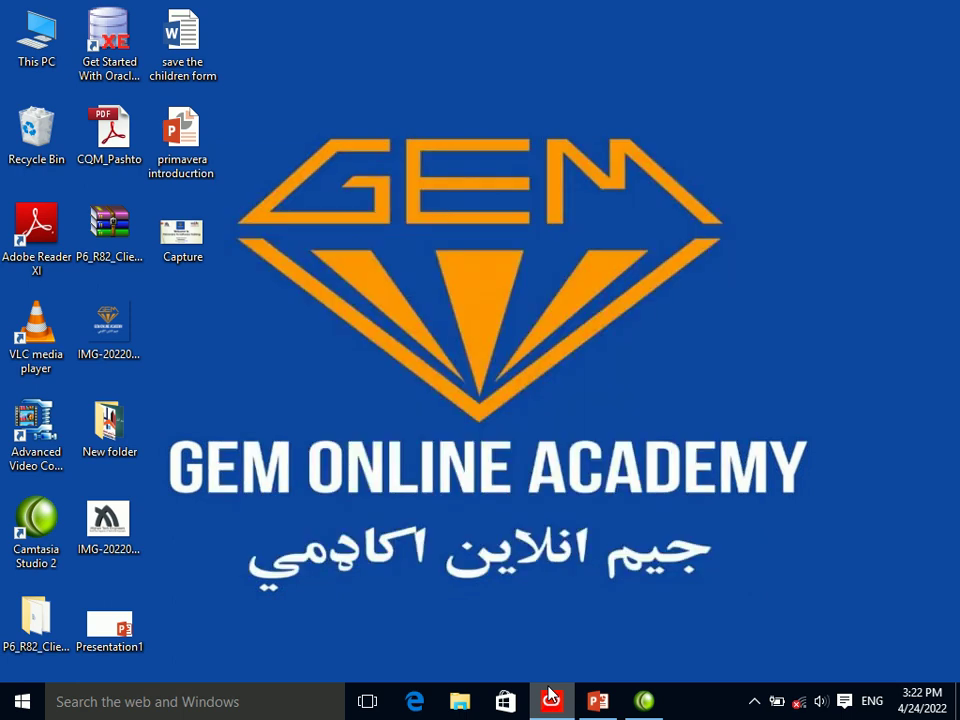
Refresh the desktop twice while P6 loads.
right_click(493, 411)
click(514, 460)
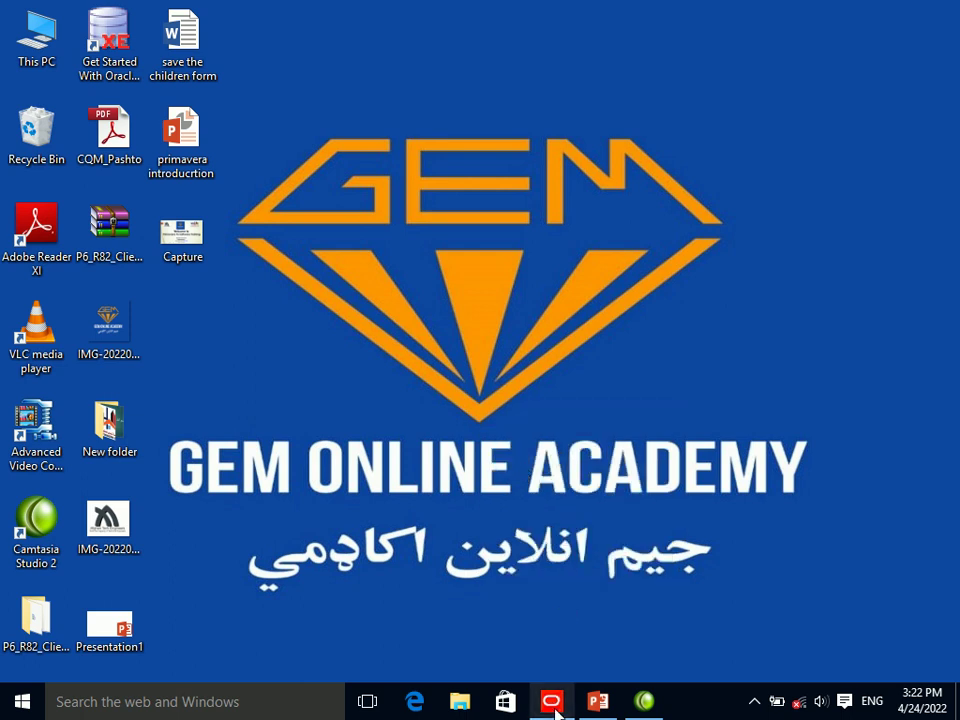
right_click(521, 407)
click(550, 457)
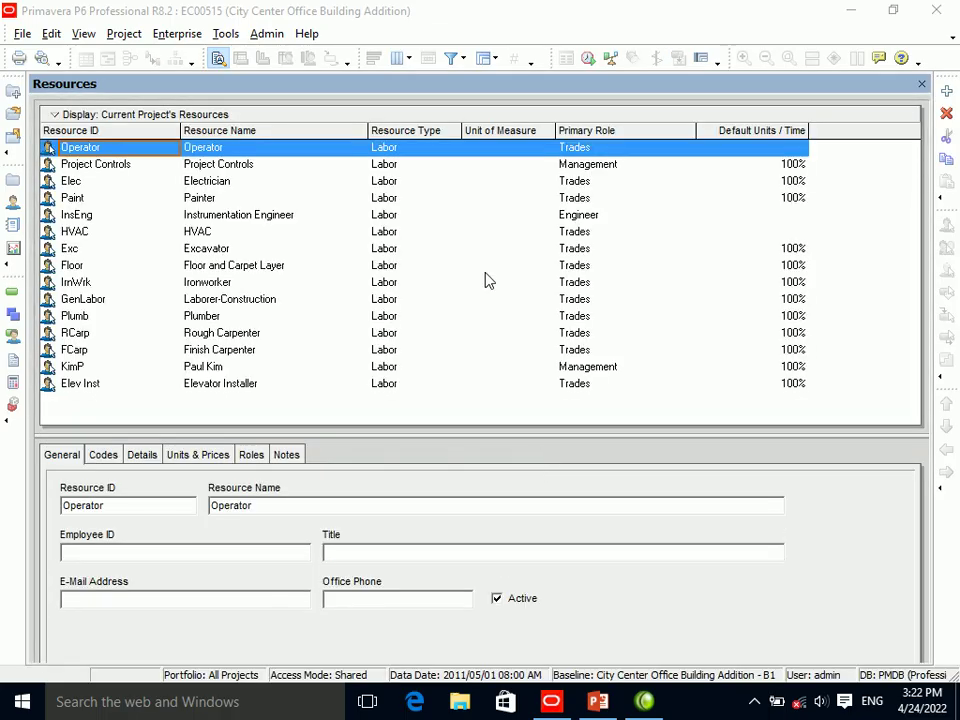
Set the Application Startup Window to WBS in User Preferences.
click(50, 34)
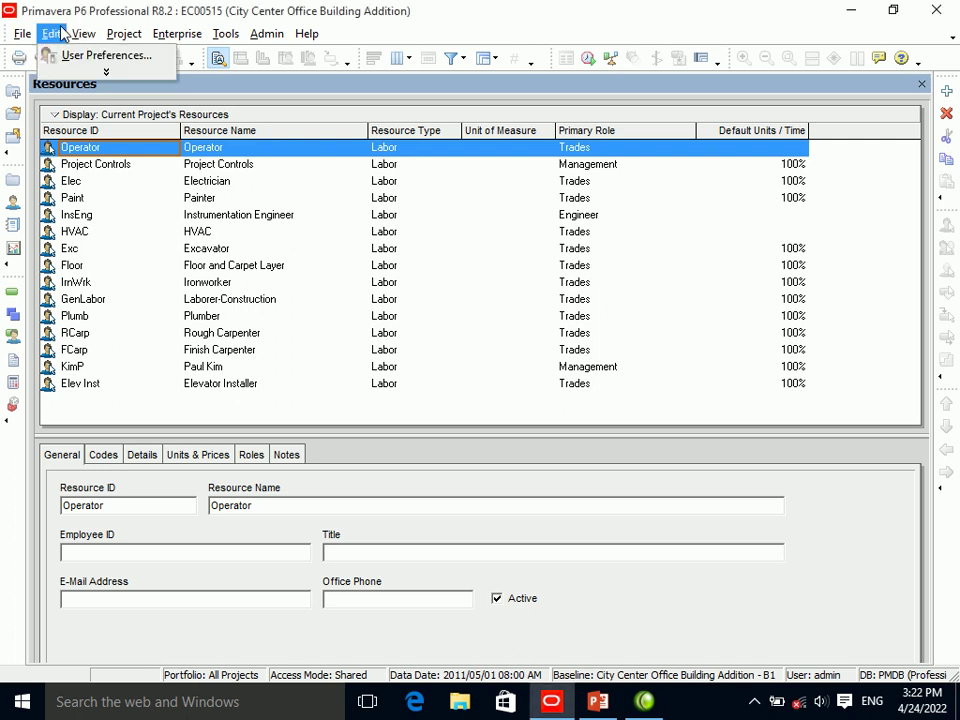
click(70, 55)
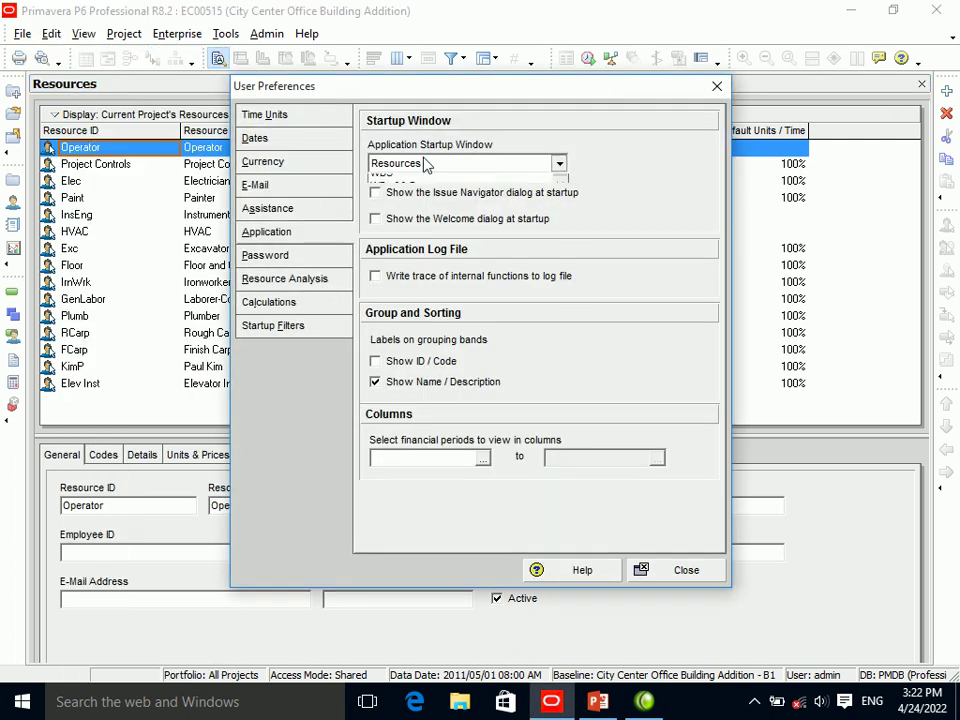
click(426, 163)
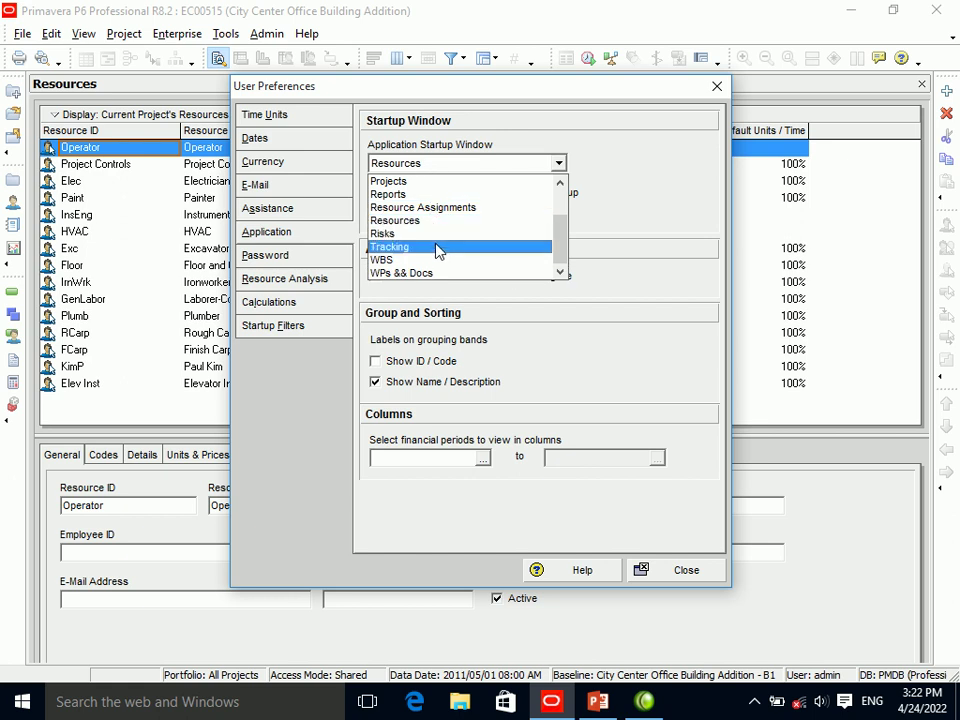
click(436, 259)
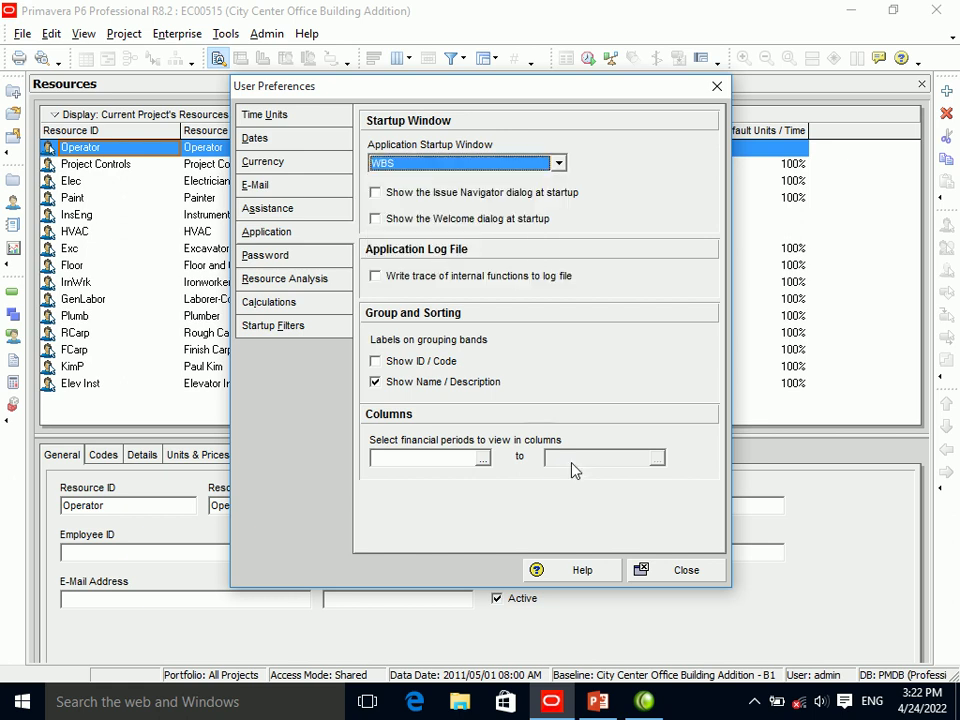
click(670, 572)
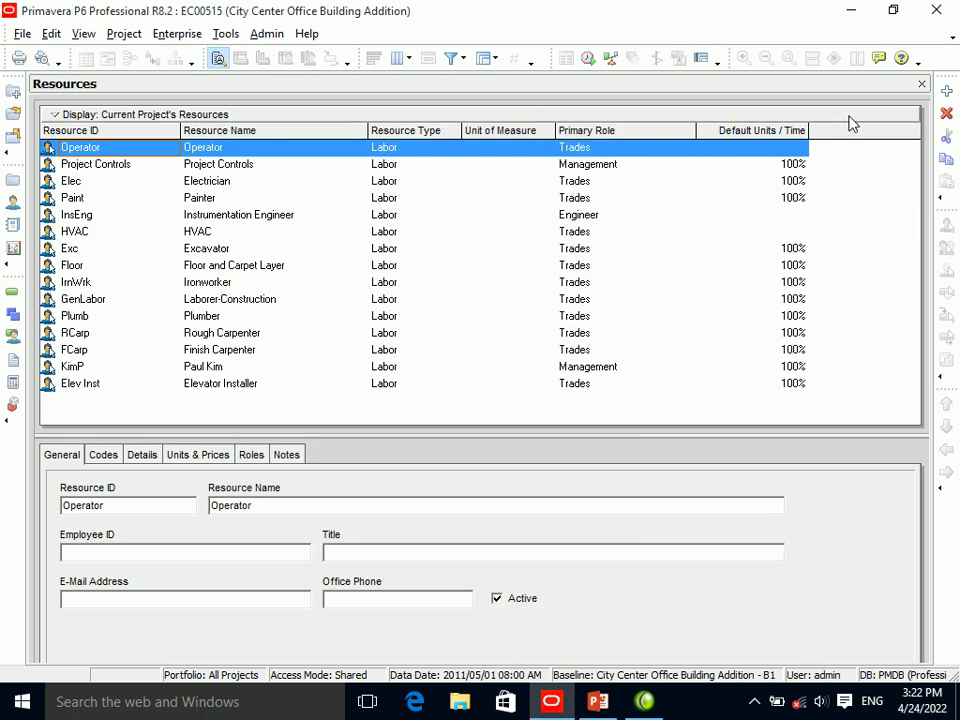
Exit and relaunch P6, log in, and refresh the desktop while it loads.
key(alt+F4)
click(411, 401)
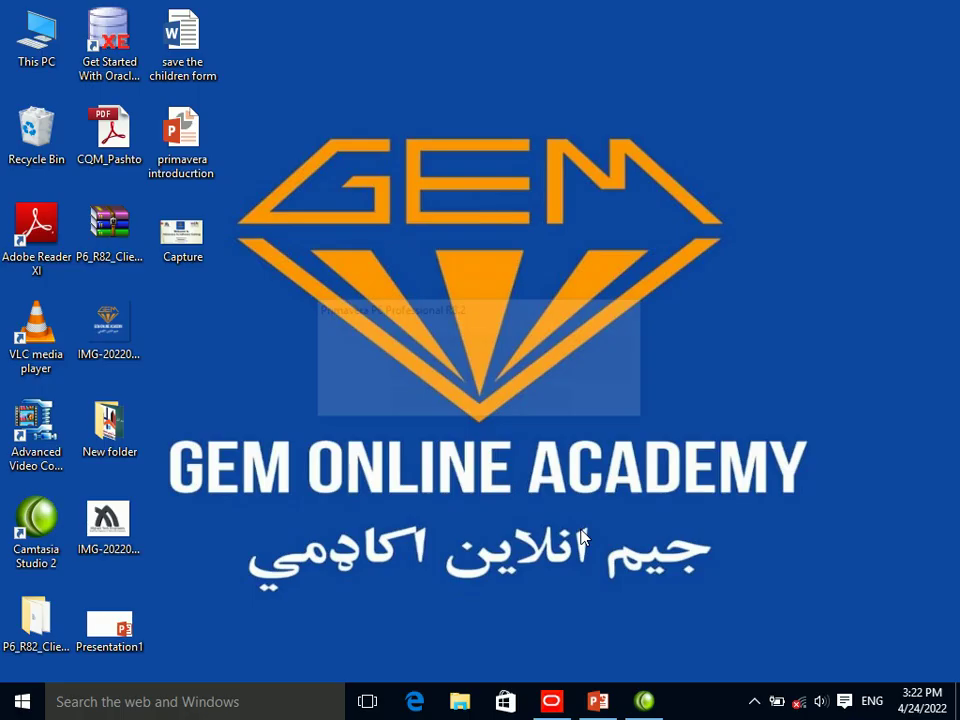
click(552, 703)
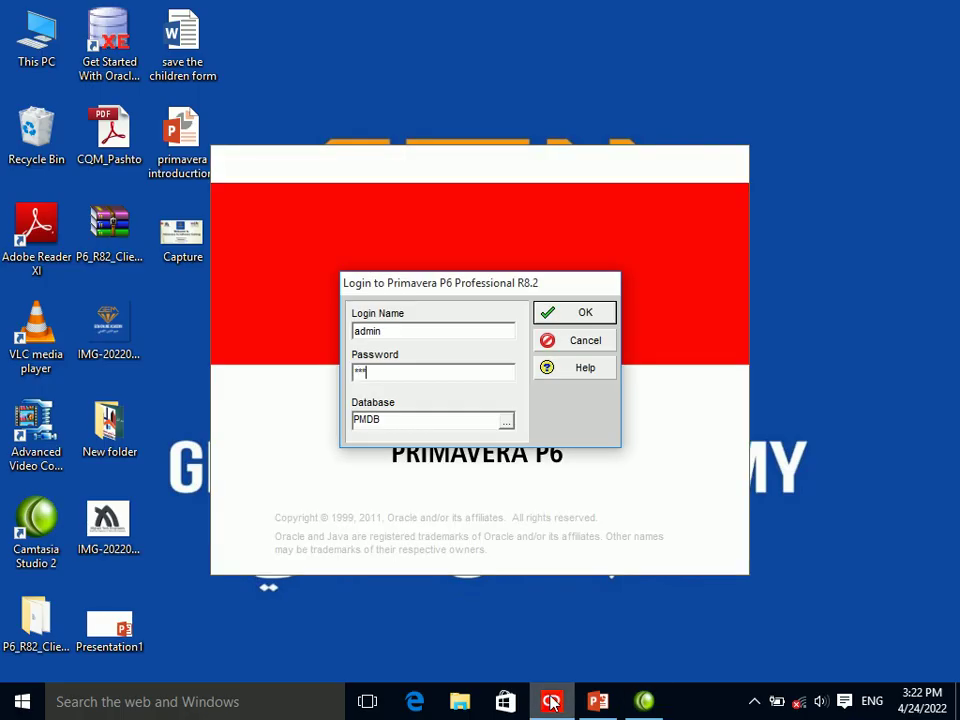
key(Return)
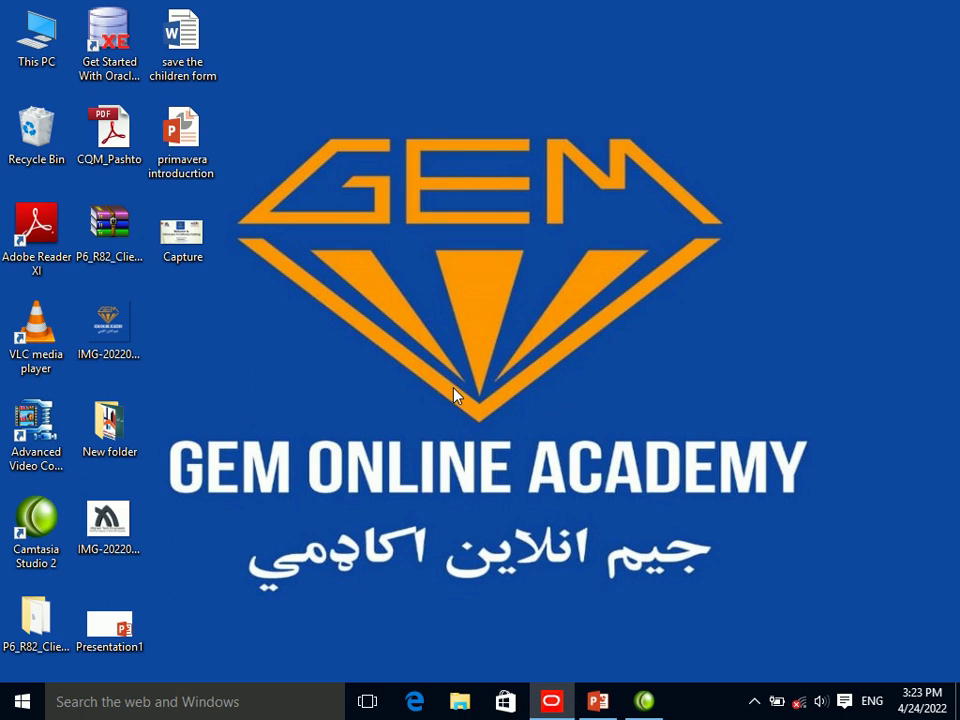
right_click(446, 319)
click(478, 377)
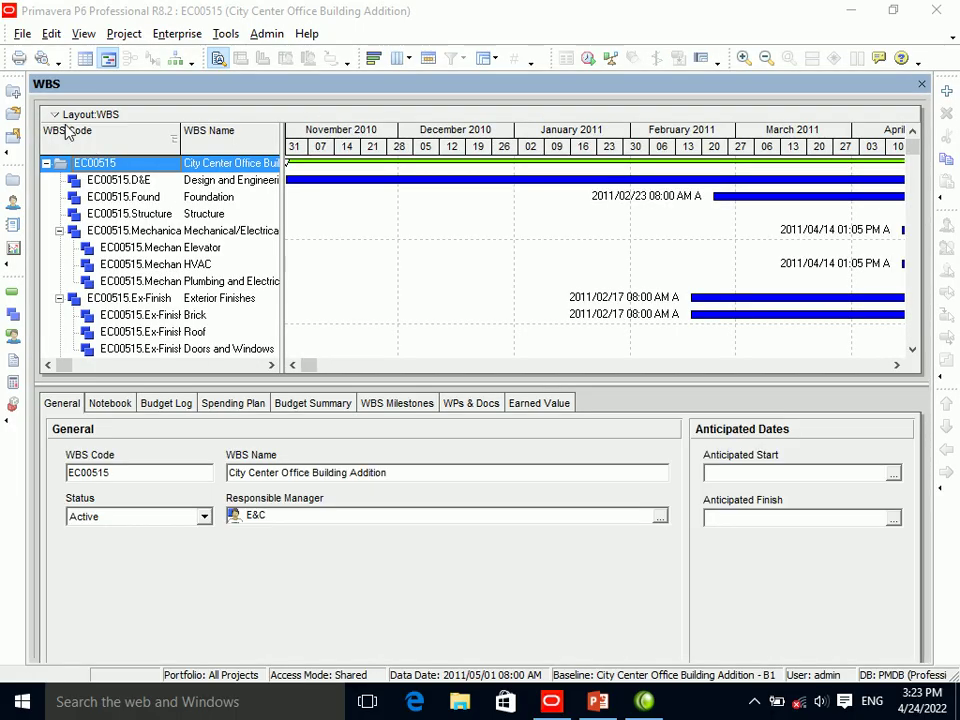
Enable Show Issue Navigator at startup and set the startup window to Projects.
click(50, 34)
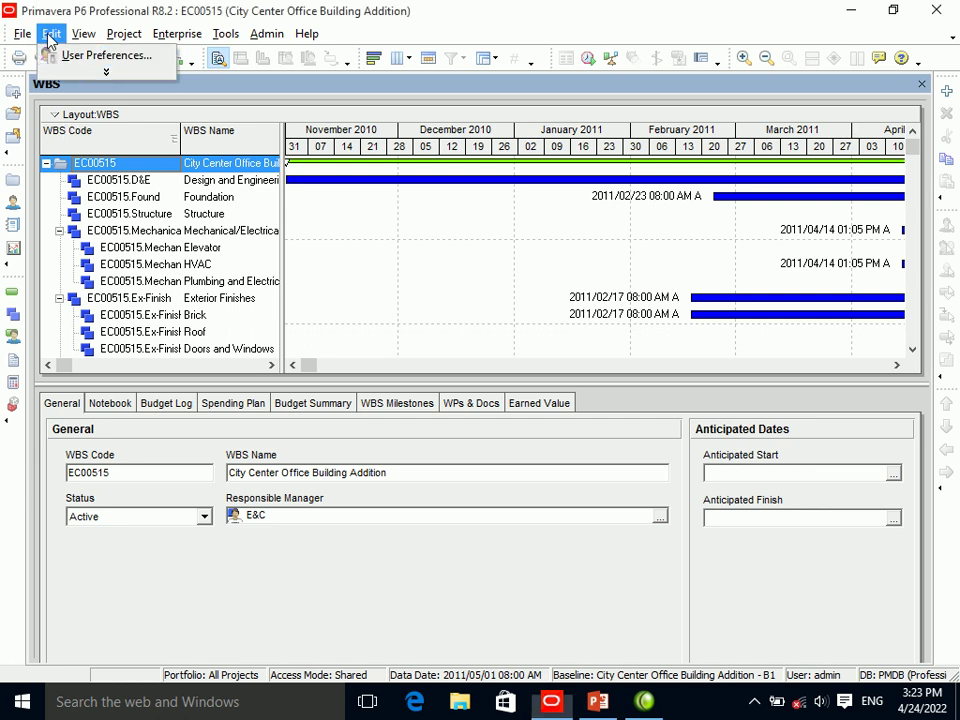
click(100, 58)
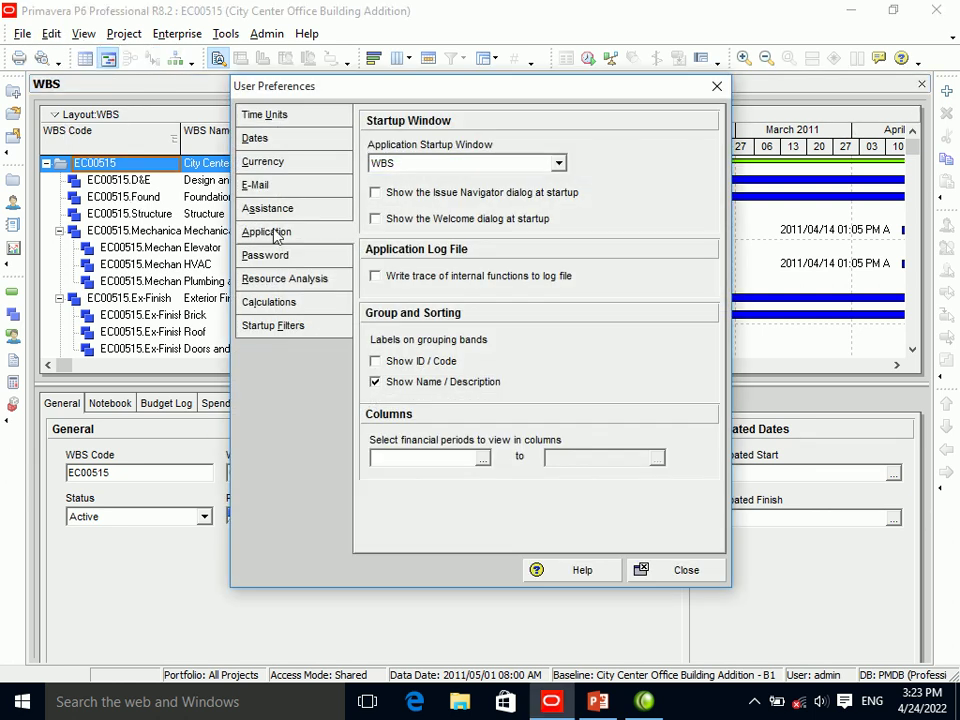
click(427, 197)
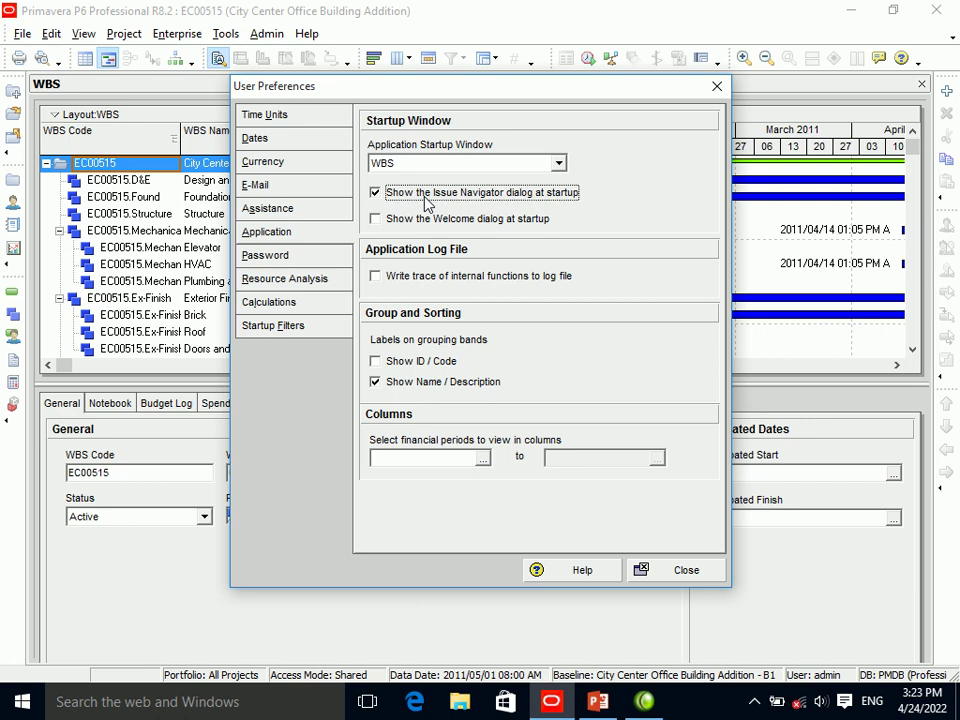
click(454, 163)
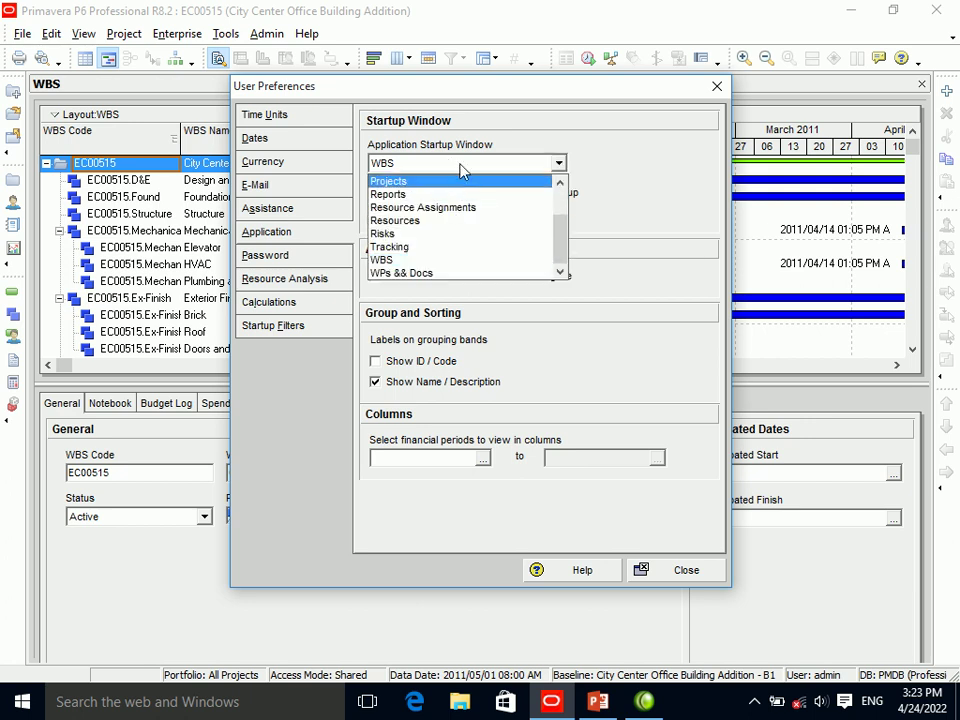
click(463, 183)
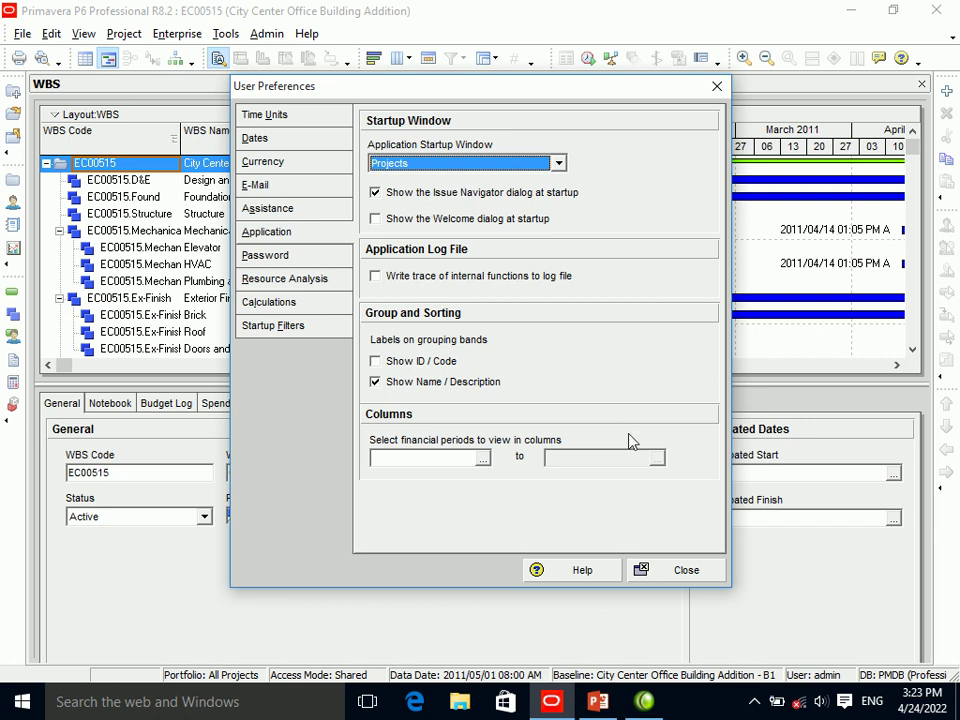
click(683, 571)
Exit and relaunch P6, log in with the account password, and refresh the desktop.
click(936, 10)
click(433, 400)
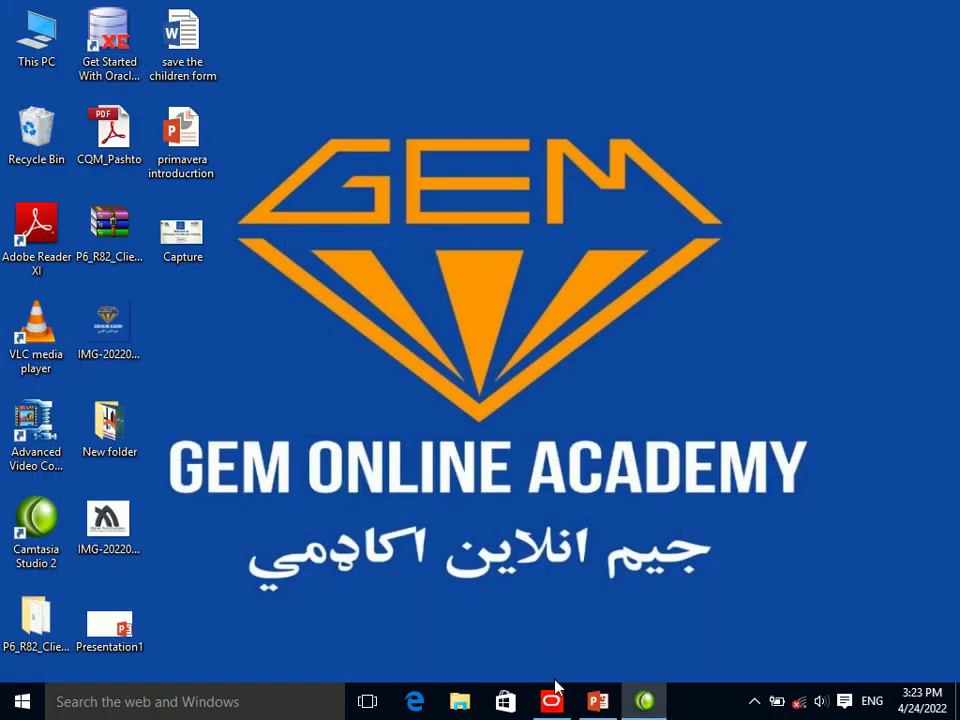
click(553, 701)
text(1234567)
key(Return)
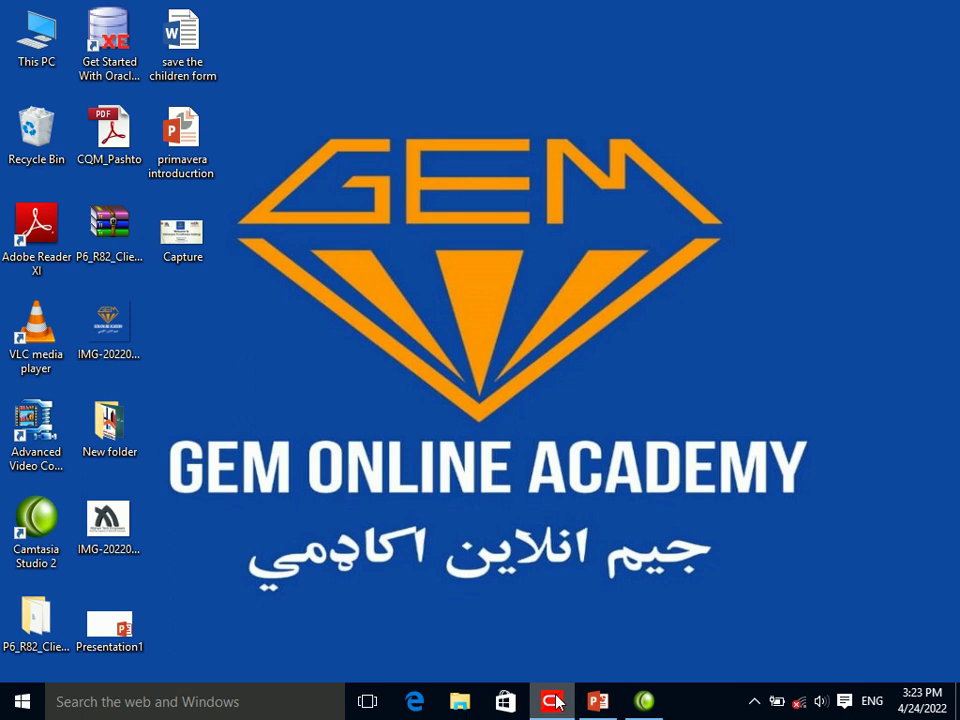
right_click(477, 478)
click(505, 527)
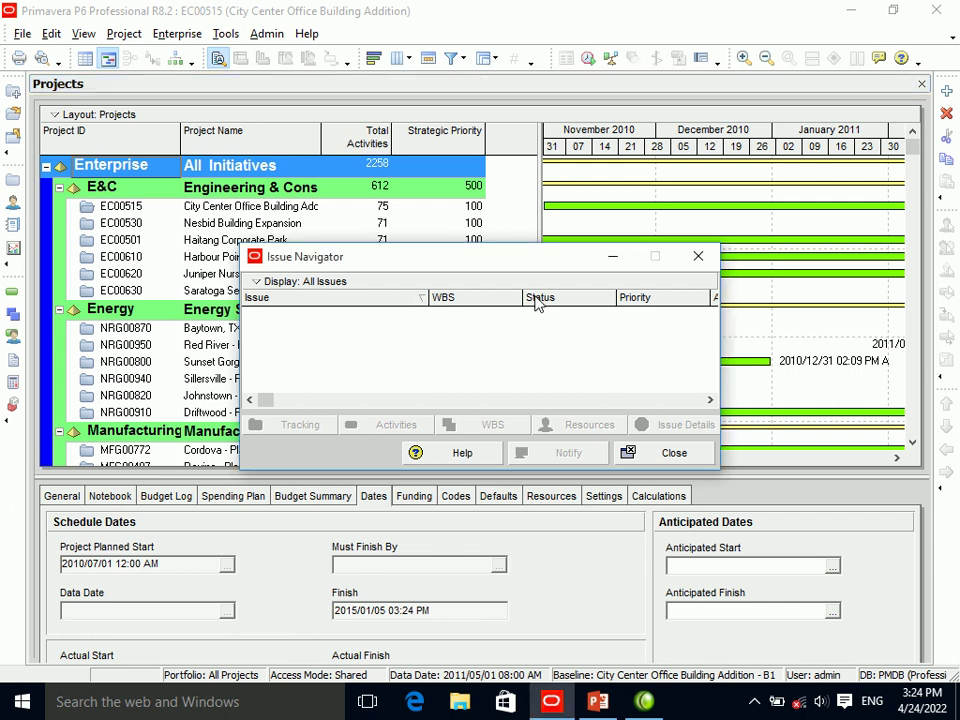
Dismiss the Issue Navigator, enable the Welcome dialog and disable the Issue Navigator at startup.
click(698, 256)
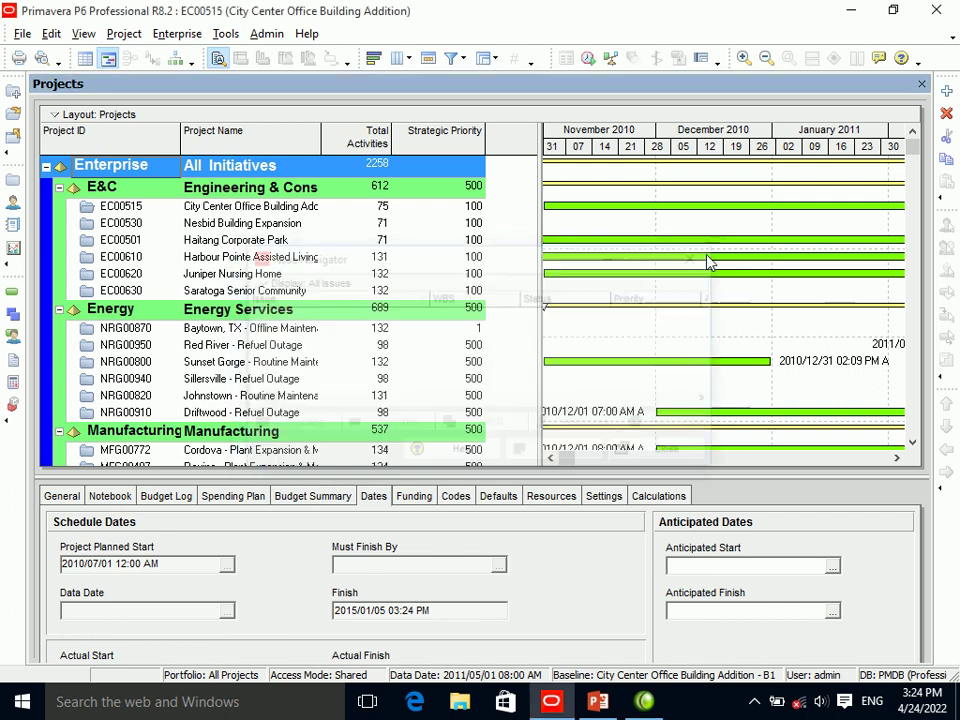
click(51, 33)
click(73, 58)
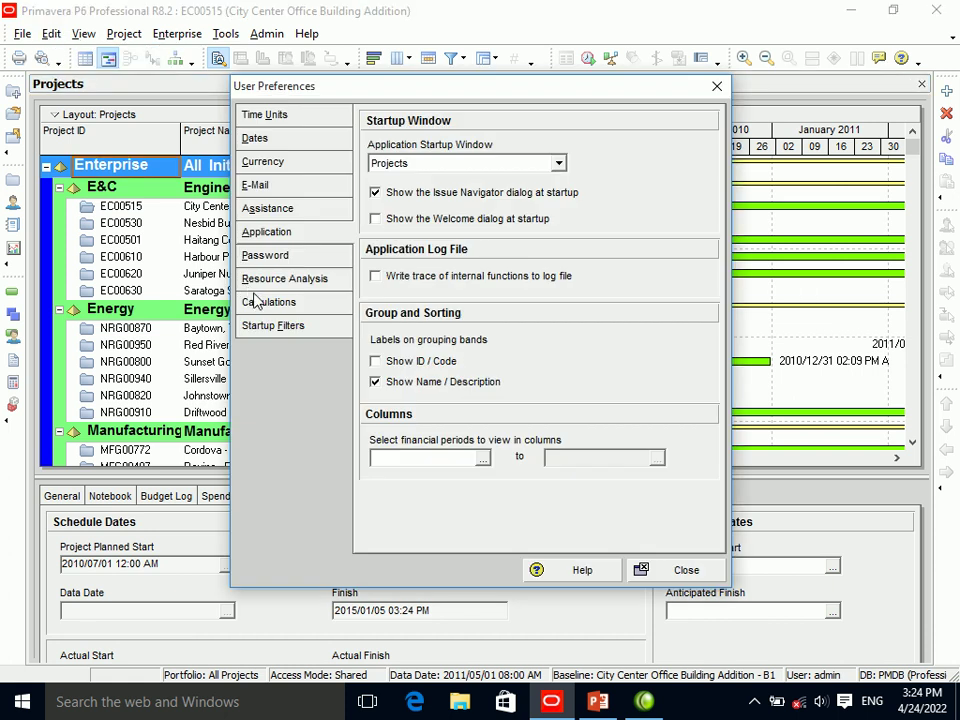
click(433, 221)
click(450, 195)
click(688, 569)
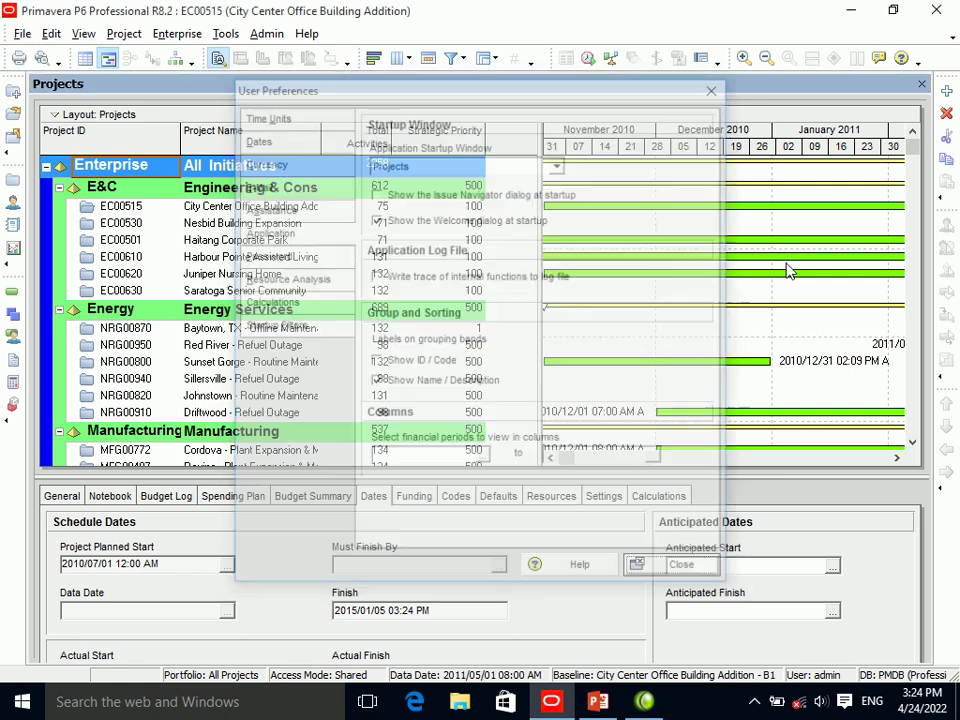
Exit and relaunch P6, then log in with the user name.
click(937, 10)
click(450, 401)
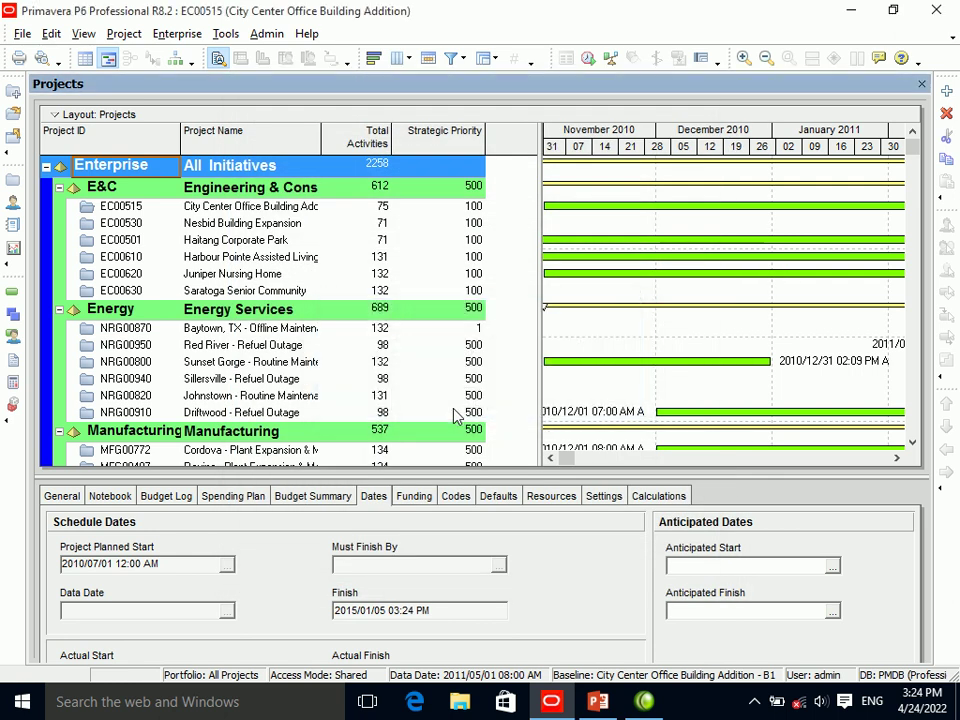
click(551, 701)
text(admin)
key(Return)
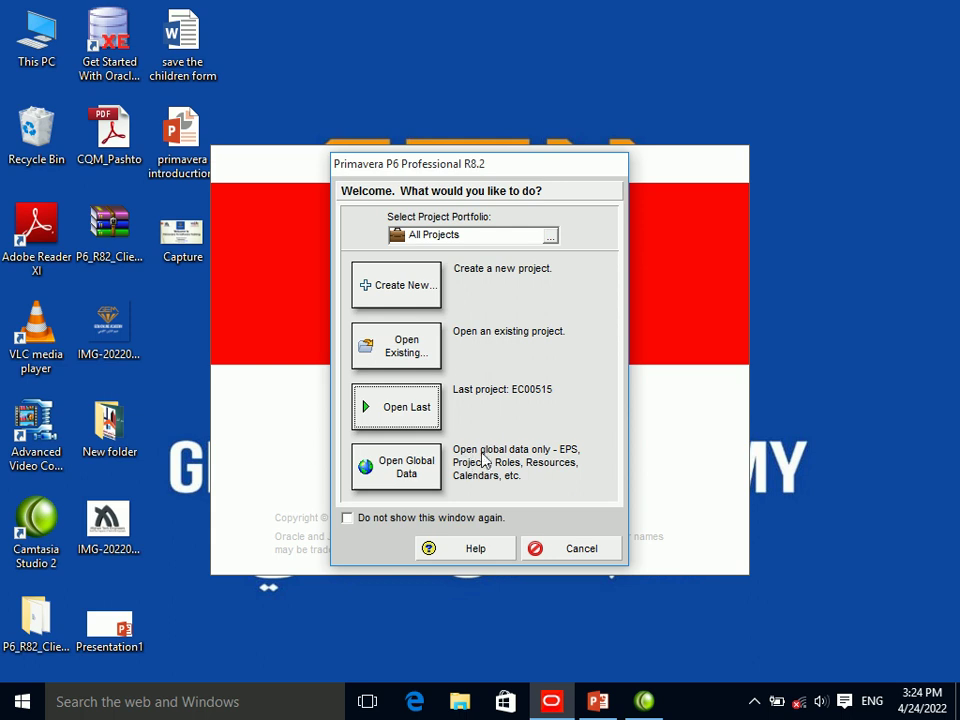
Use Open Existing in the Welcome dialog to open the Energy EPS projects.
click(412, 345)
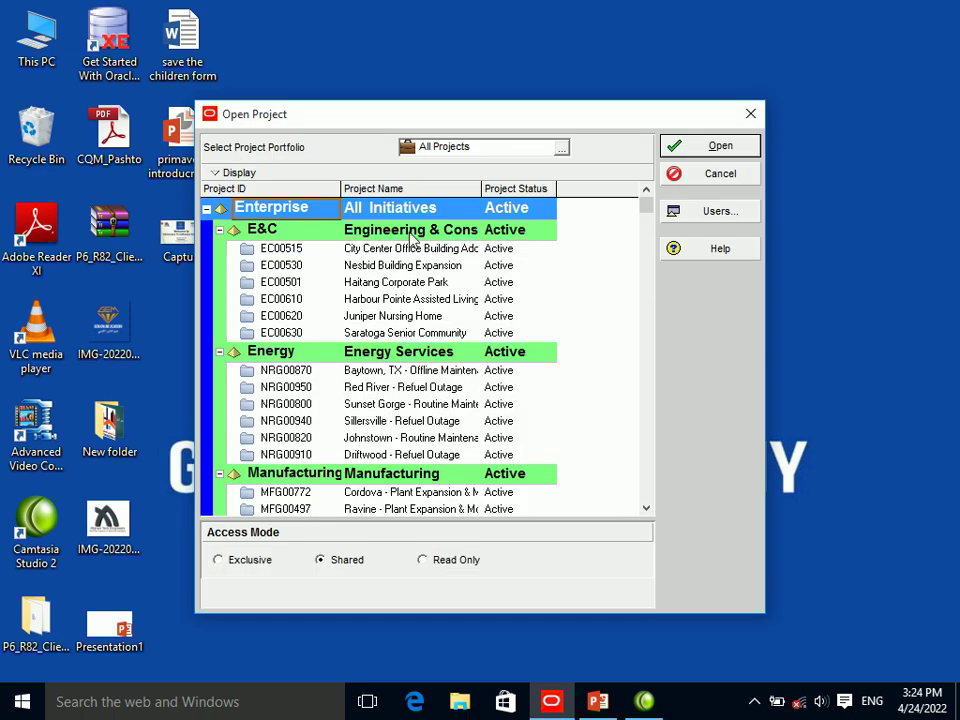
click(395, 352)
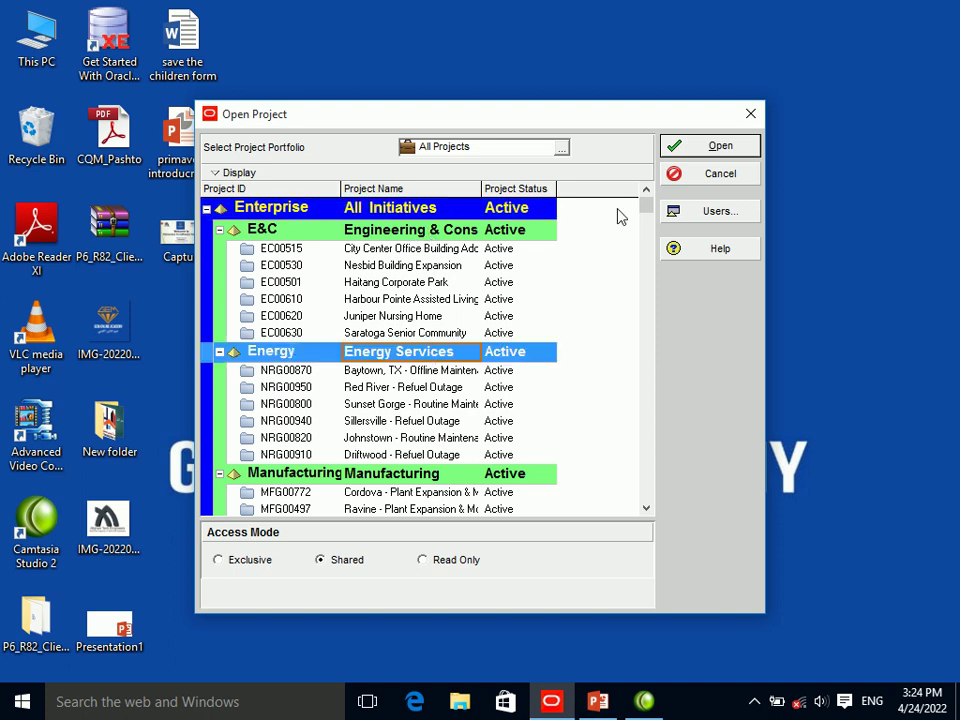
click(688, 152)
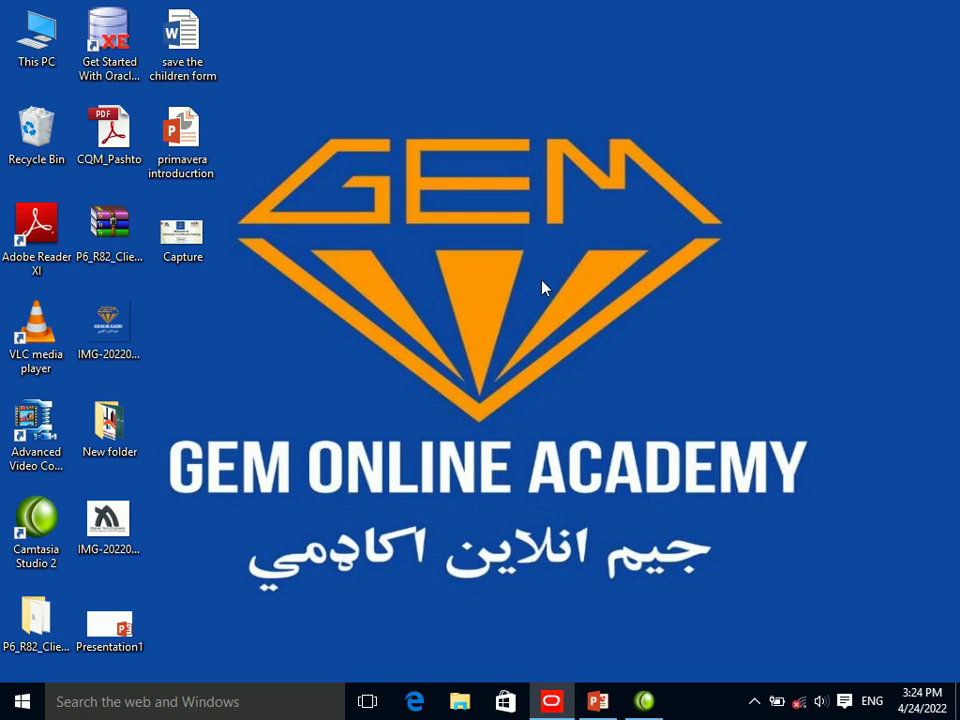
right_click(543, 287)
click(563, 336)
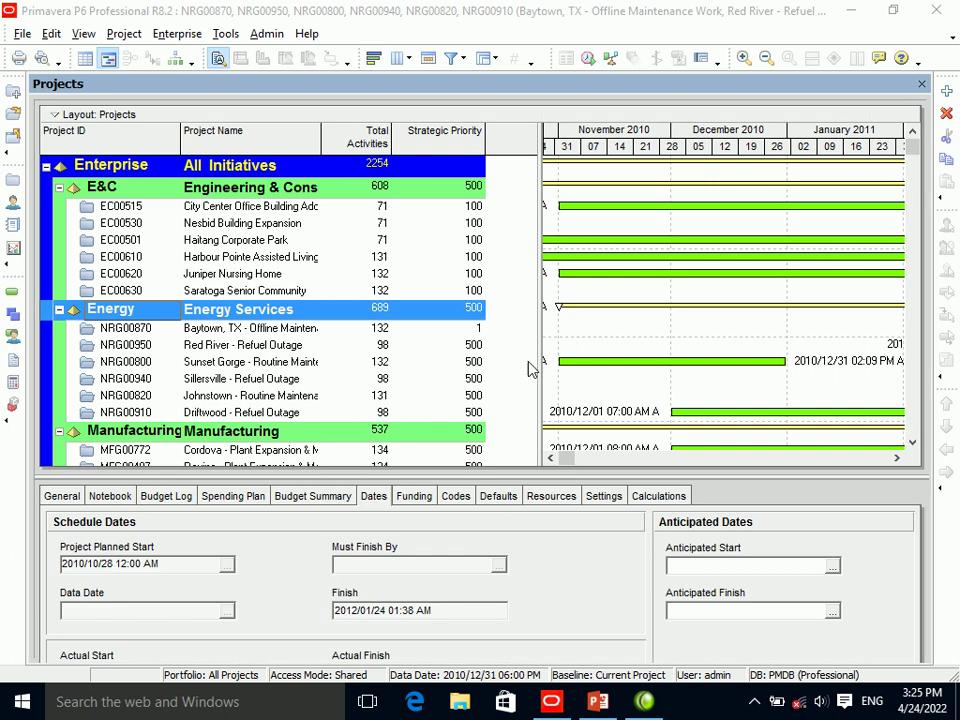
Disable the Welcome dialog at startup and toggle the log file trace on and off.
click(50, 35)
click(95, 55)
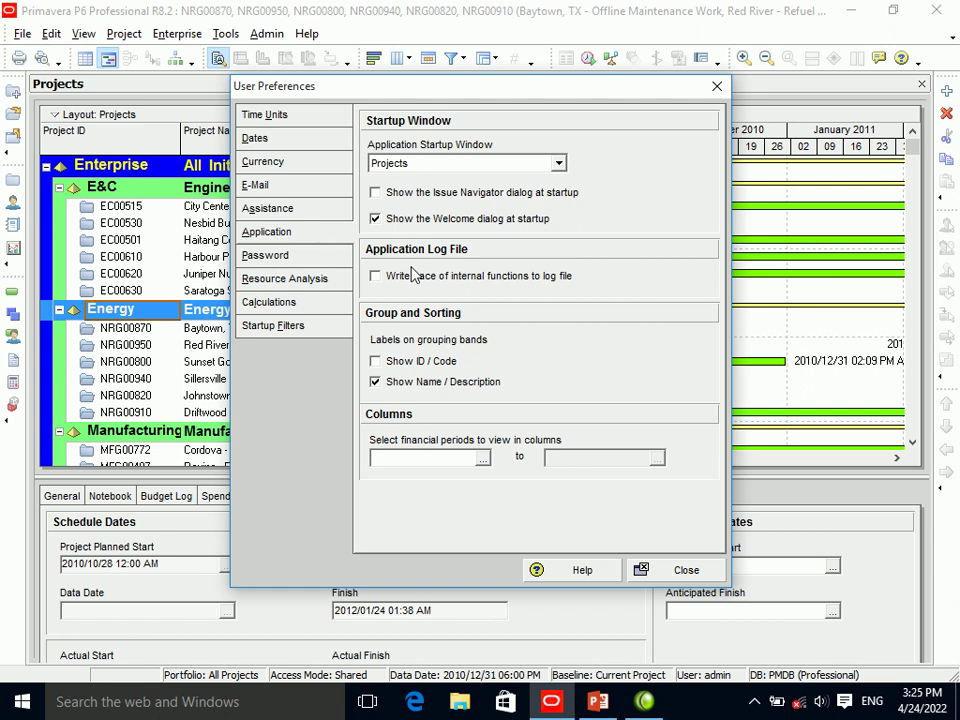
click(409, 222)
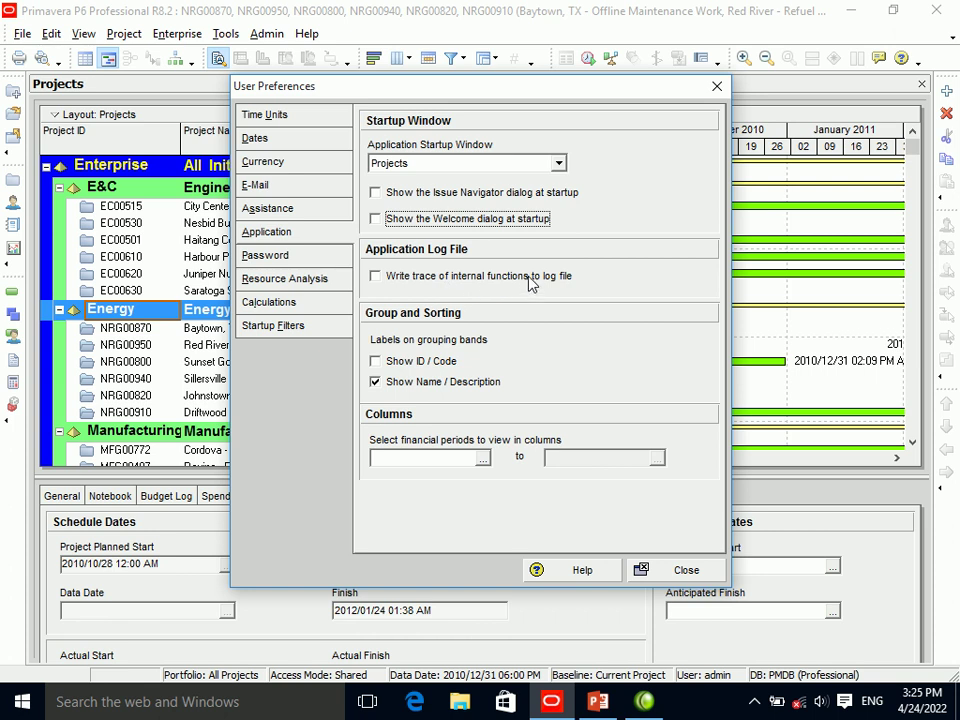
click(398, 286)
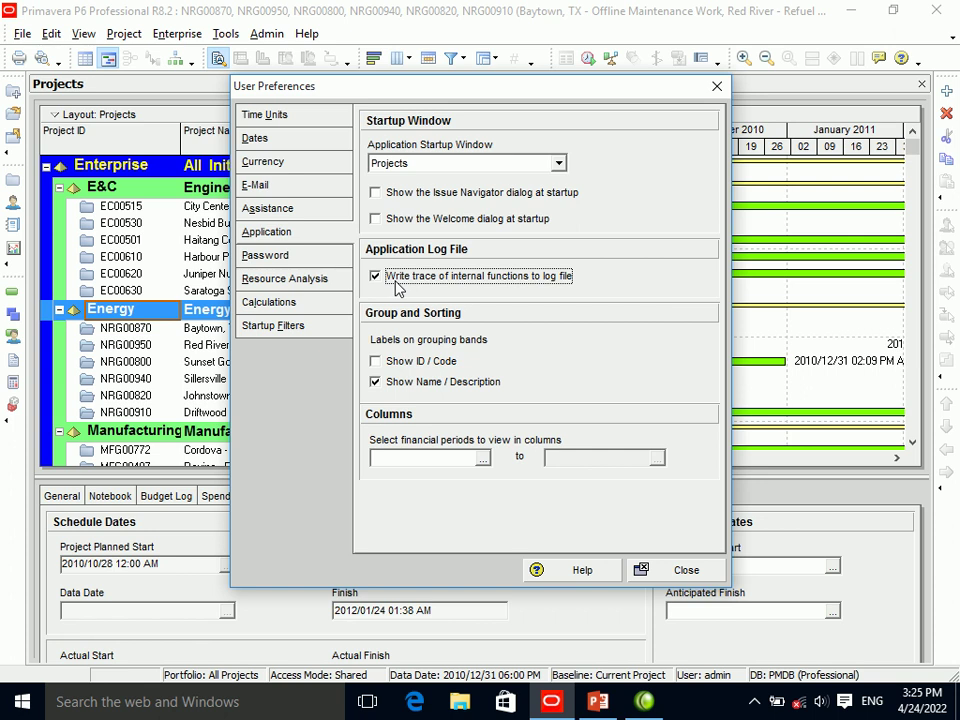
click(397, 287)
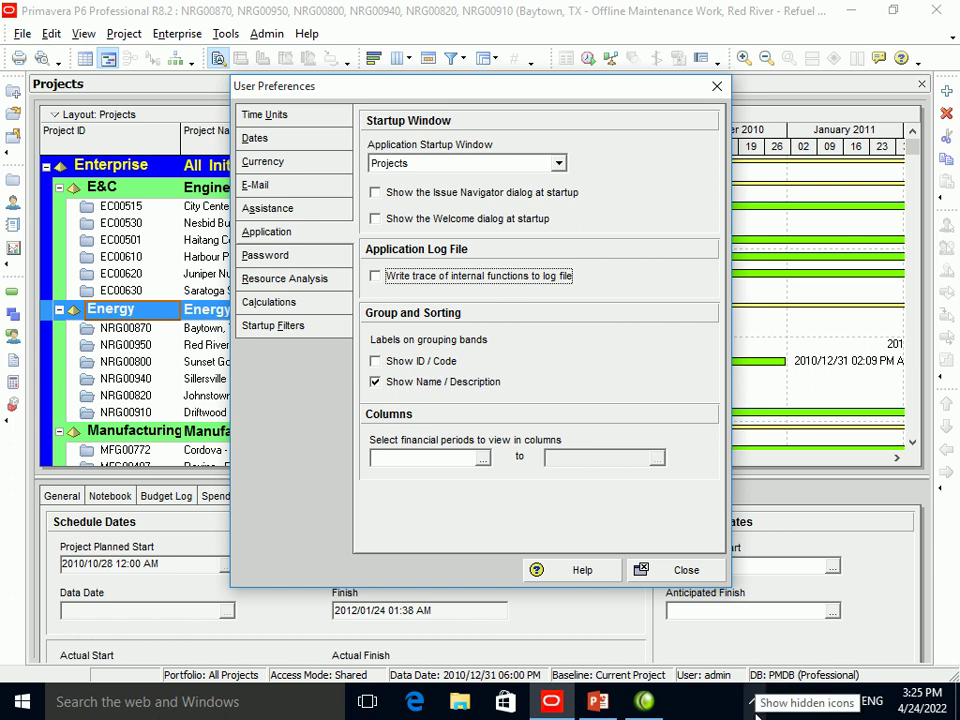
Enable Show ID / Code labels on grouping bands.
click(755, 702)
right_click(774, 664)
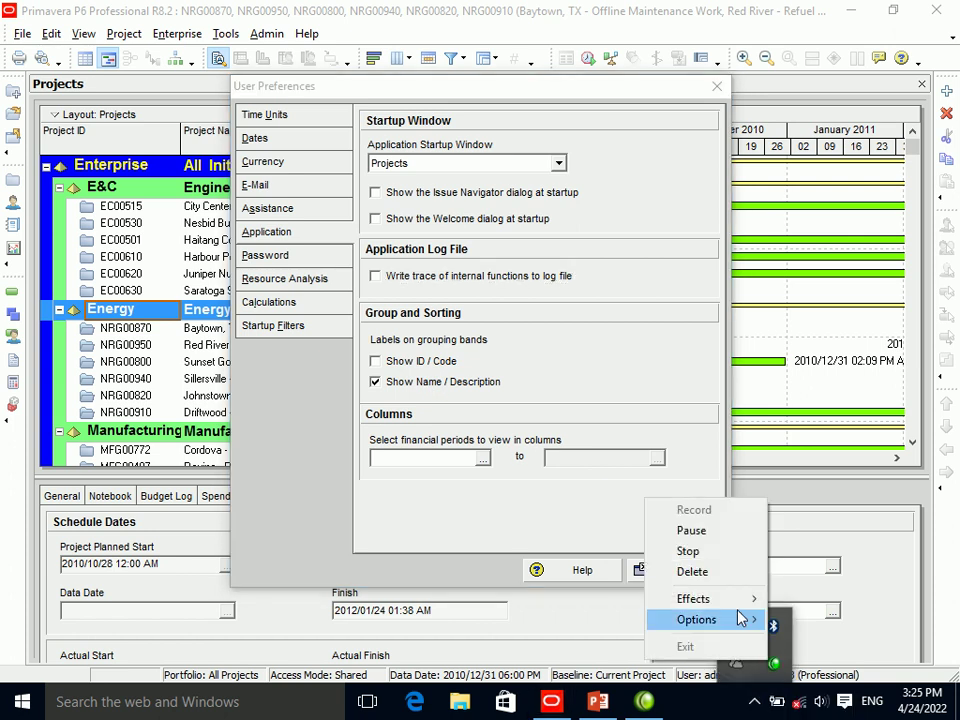
click(709, 542)
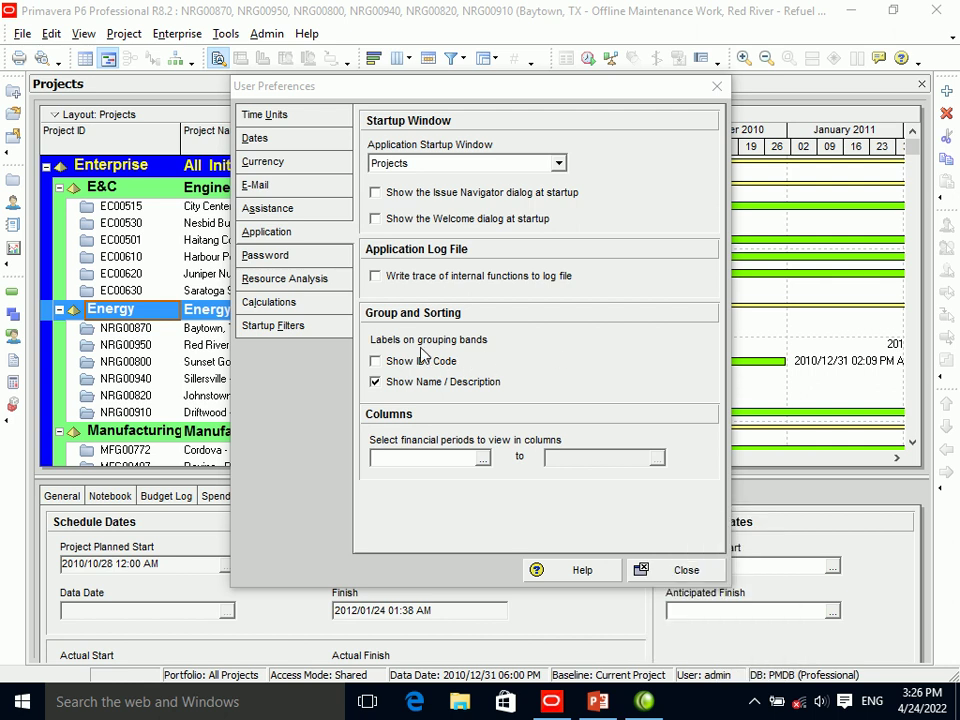
click(397, 367)
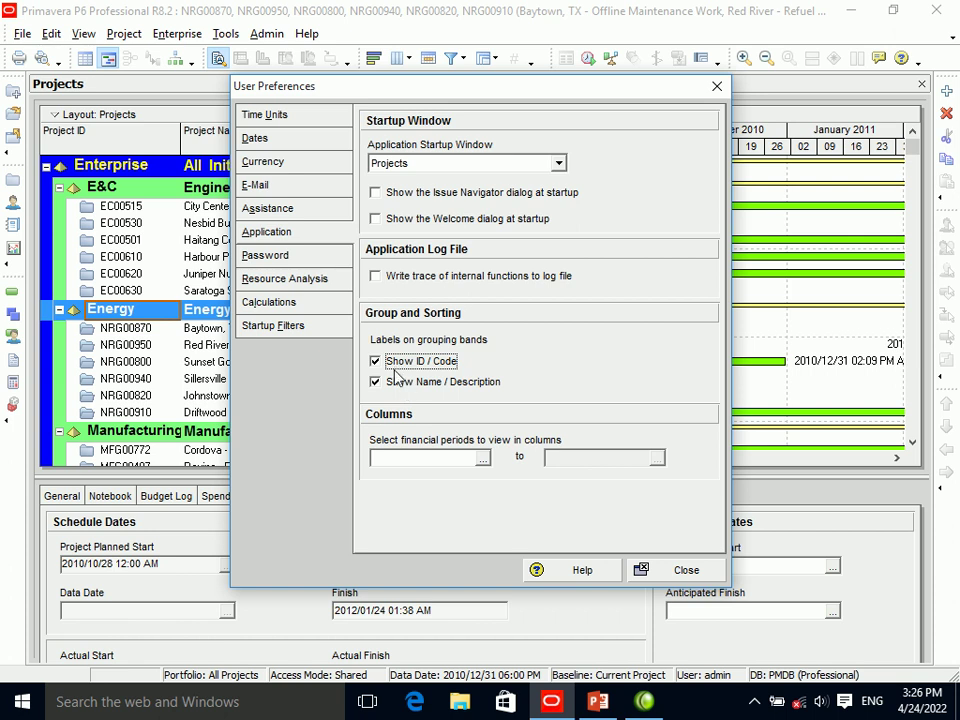
Keep name labels on grouping bands and set financial period columns to 2010-07-01 through 2010-07-01.
click(396, 386)
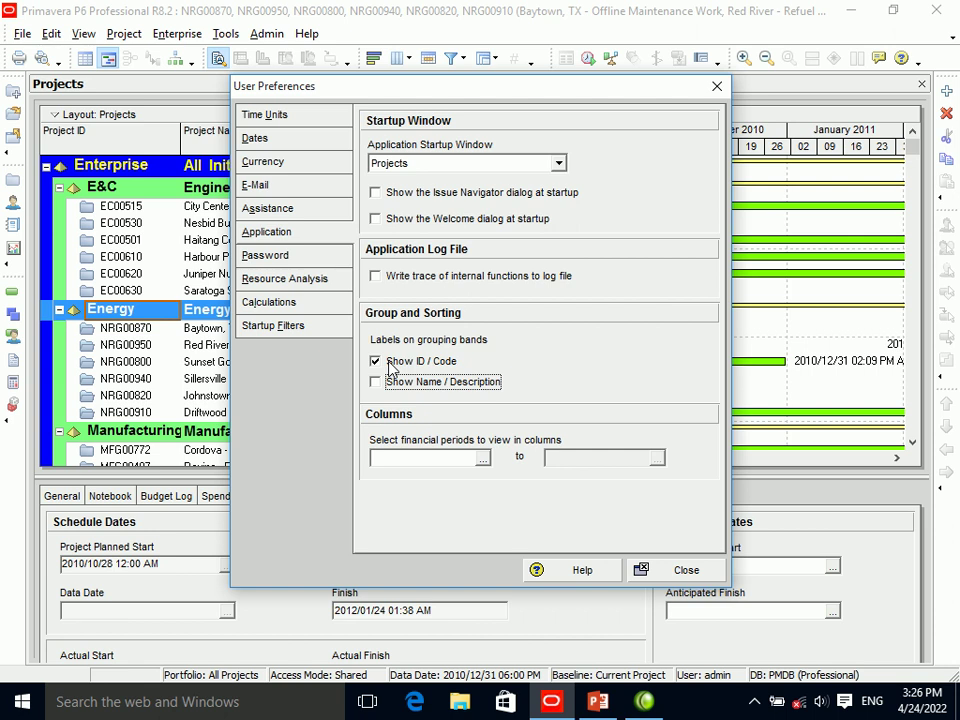
click(396, 386)
click(484, 459)
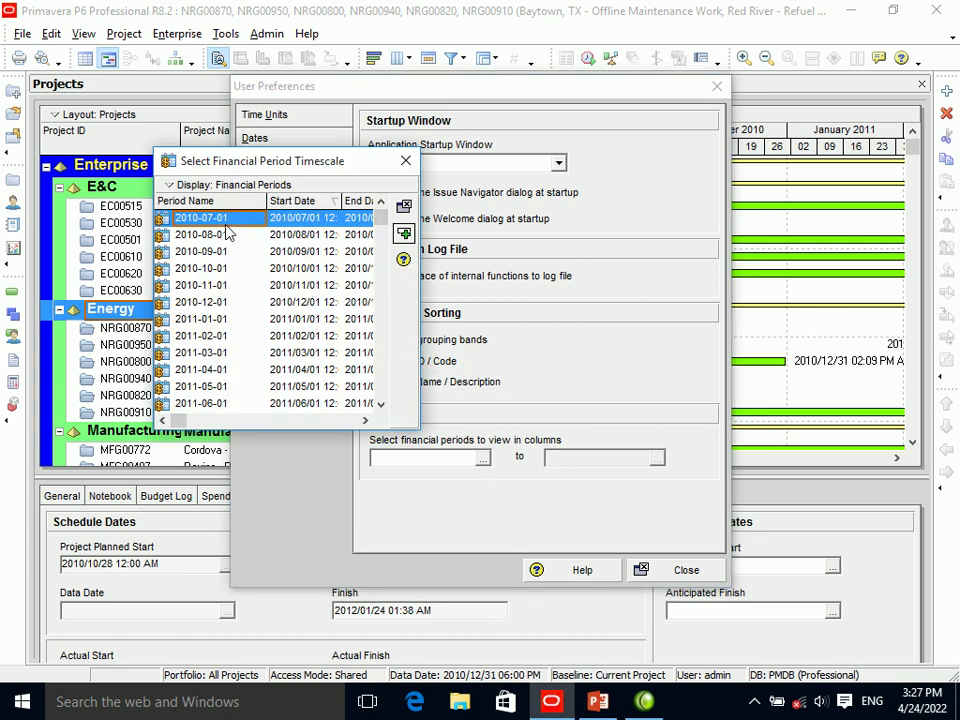
click(205, 268)
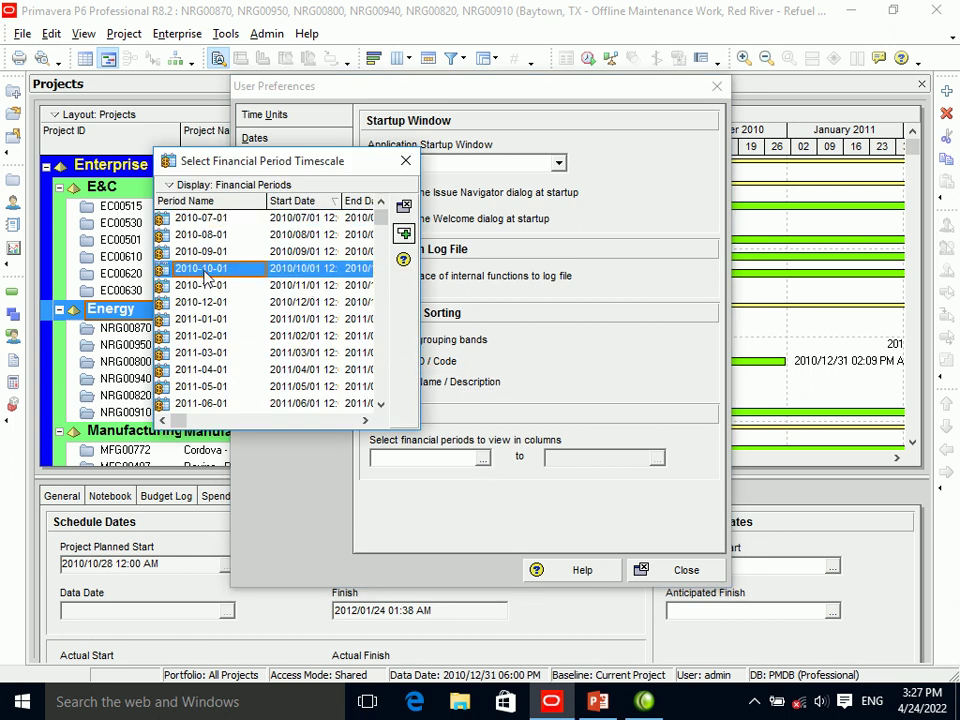
click(200, 217)
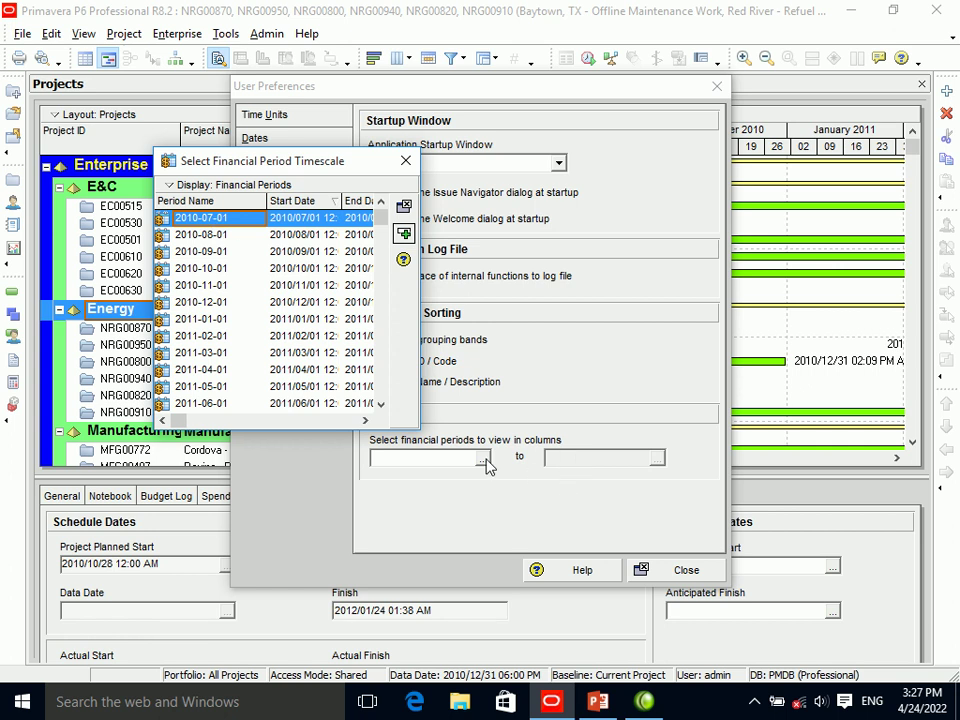
click(403, 234)
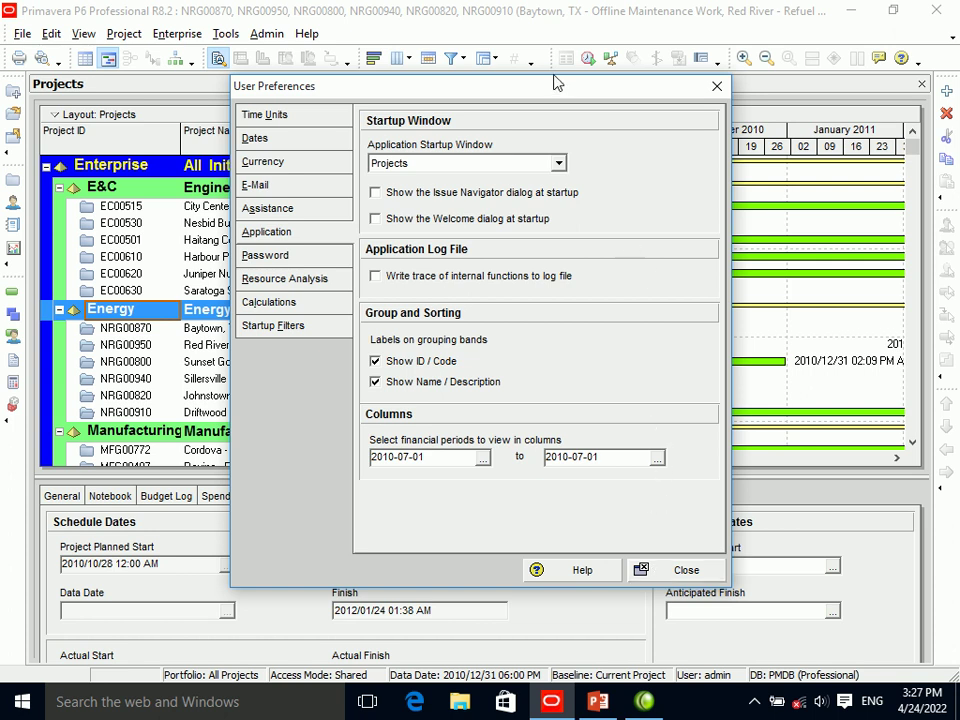
Close the User Preferences dialog, then bring up the screen recorder's tray menu.
drag(552, 92, 263, 109)
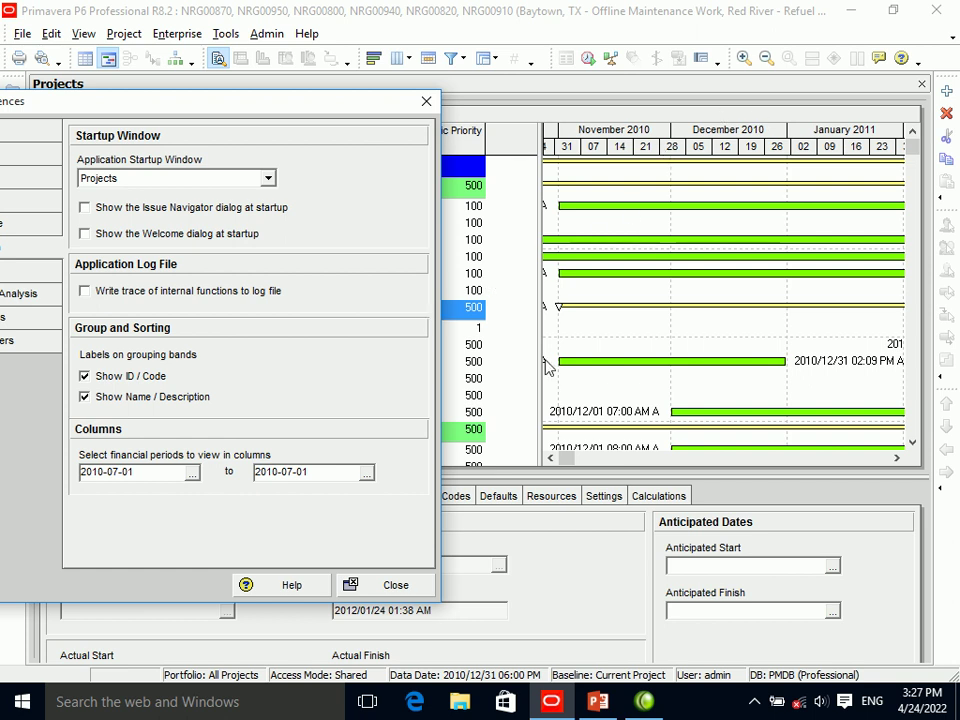
click(394, 584)
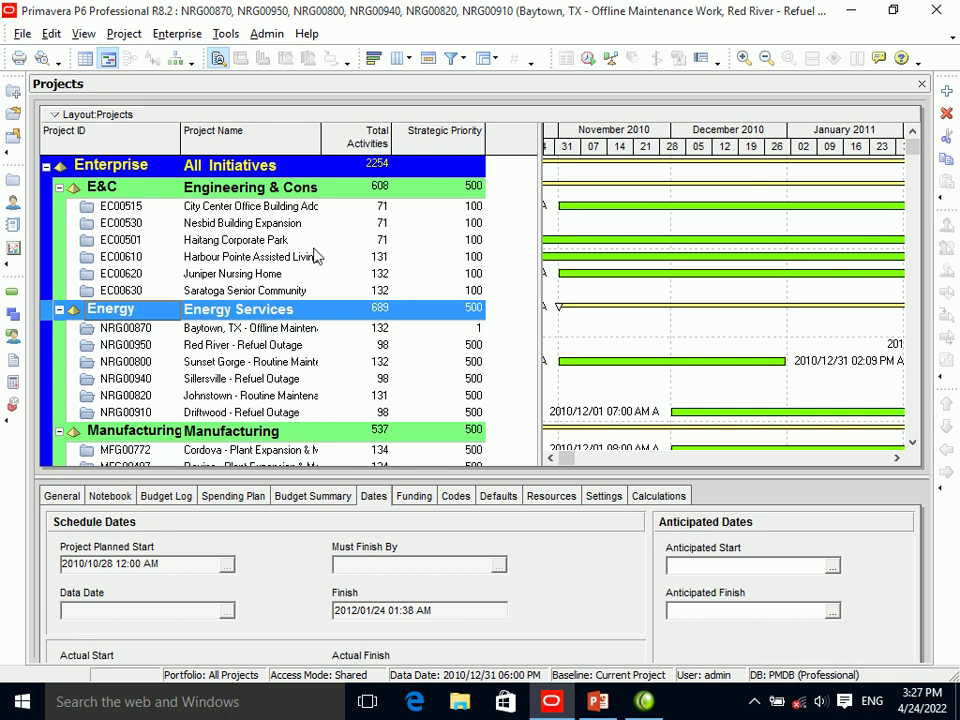
click(750, 703)
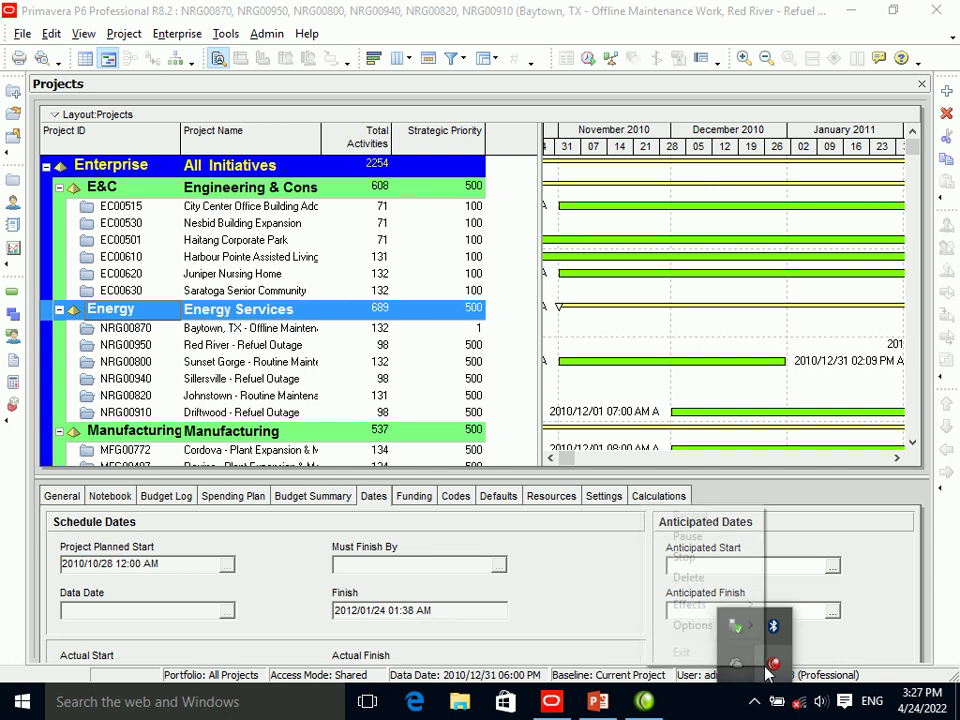
right_click(773, 663)
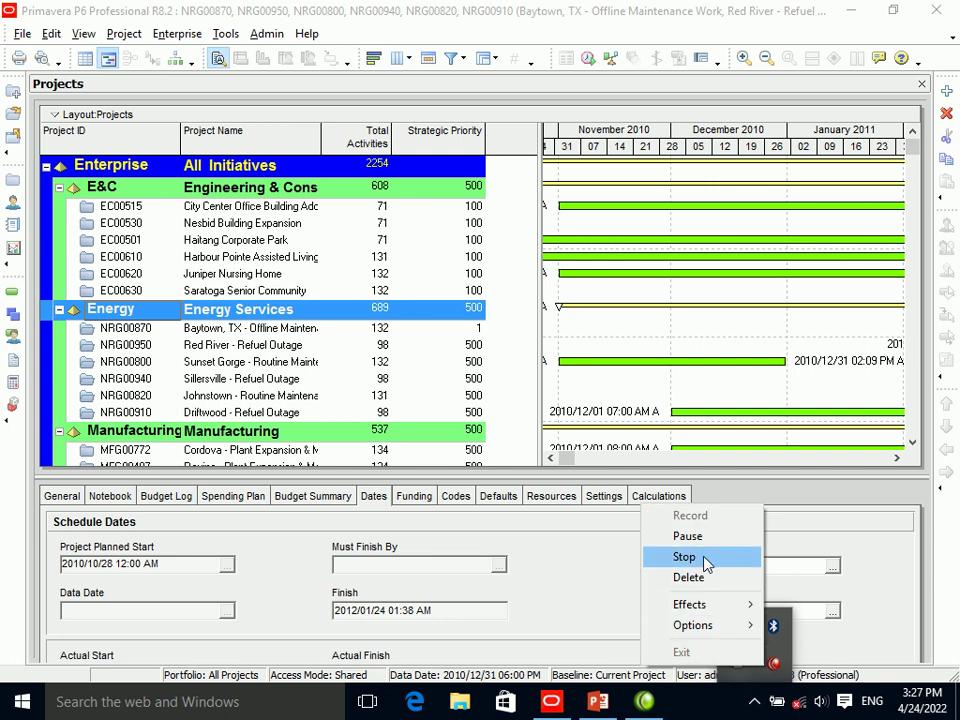